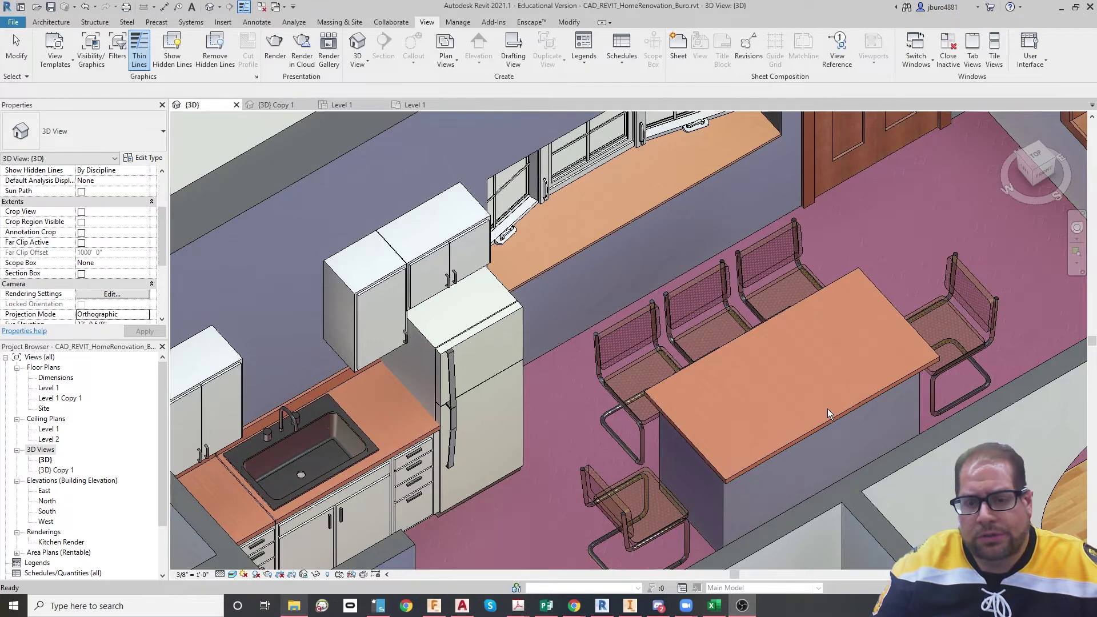
# Step: Zoom out, pan and orbit the {3D} view to survey the whole house
pyautogui.scroll(-3, 827, 409)
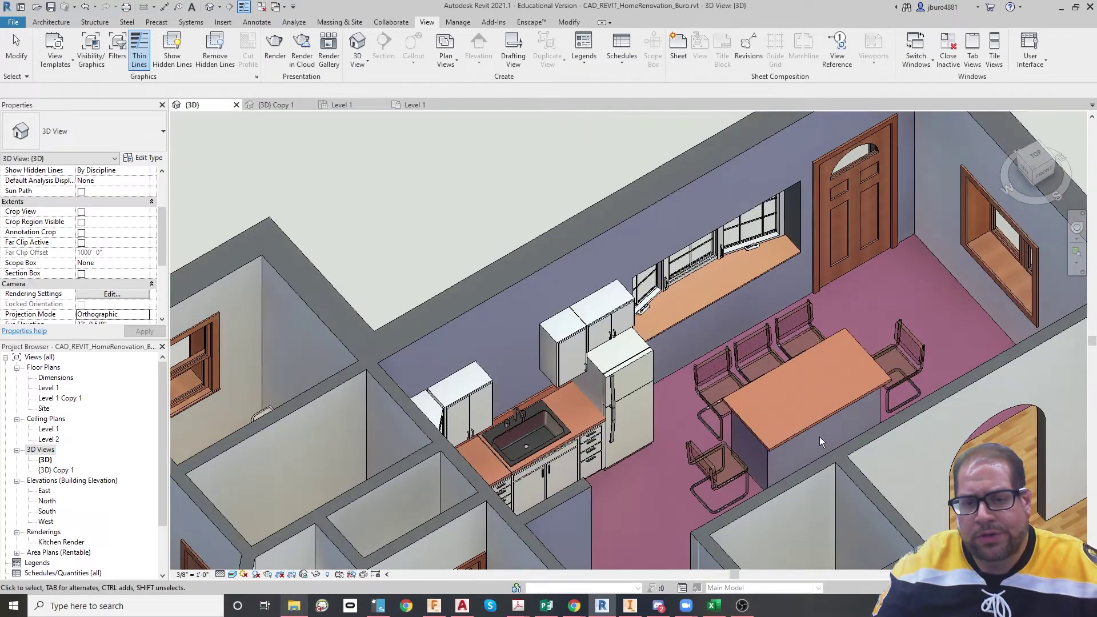
pyautogui.scroll(-3, 820, 440)
pyautogui.scroll(-2, 824, 437)
pyautogui.moveTo(851, 511); pyautogui.dragTo(824, 345, button='middle')
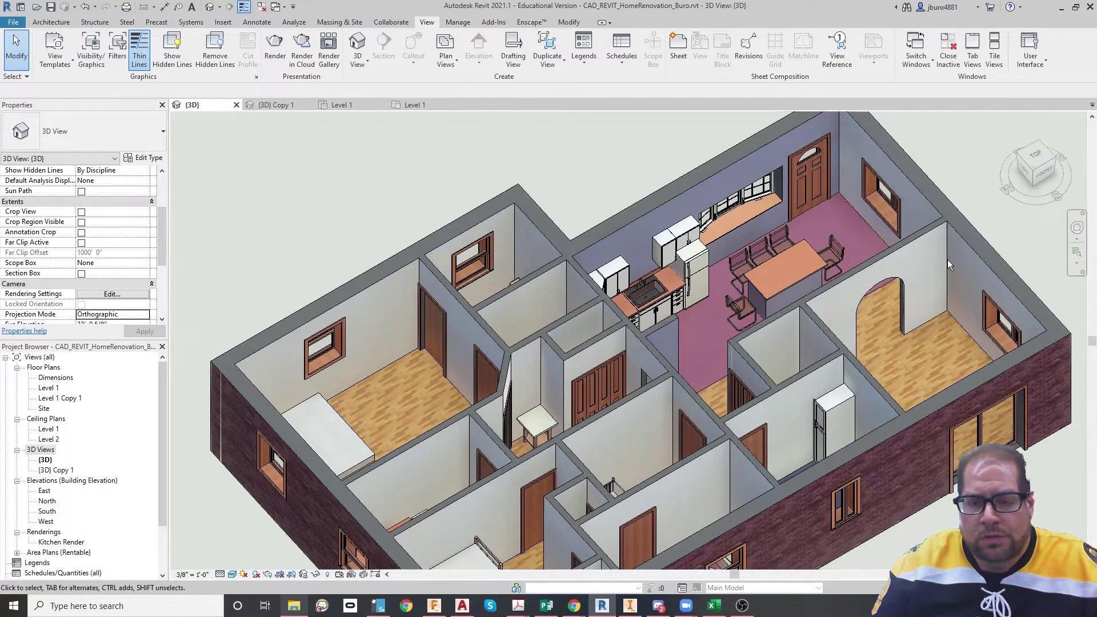
pyautogui.moveTo(1041, 168)
pyautogui.mouseDown()
pyautogui.moveTo(180, 171)
pyautogui.moveTo(232, 176)
pyautogui.moveTo(234, 195)
pyautogui.moveTo(189, 191)
pyautogui.mouseUp()
# Step: Open the Level 1 floor plan and pan and zoom across bedrooms, bathrooms, kitchen and dining
pyautogui.doubleClick(51, 388)
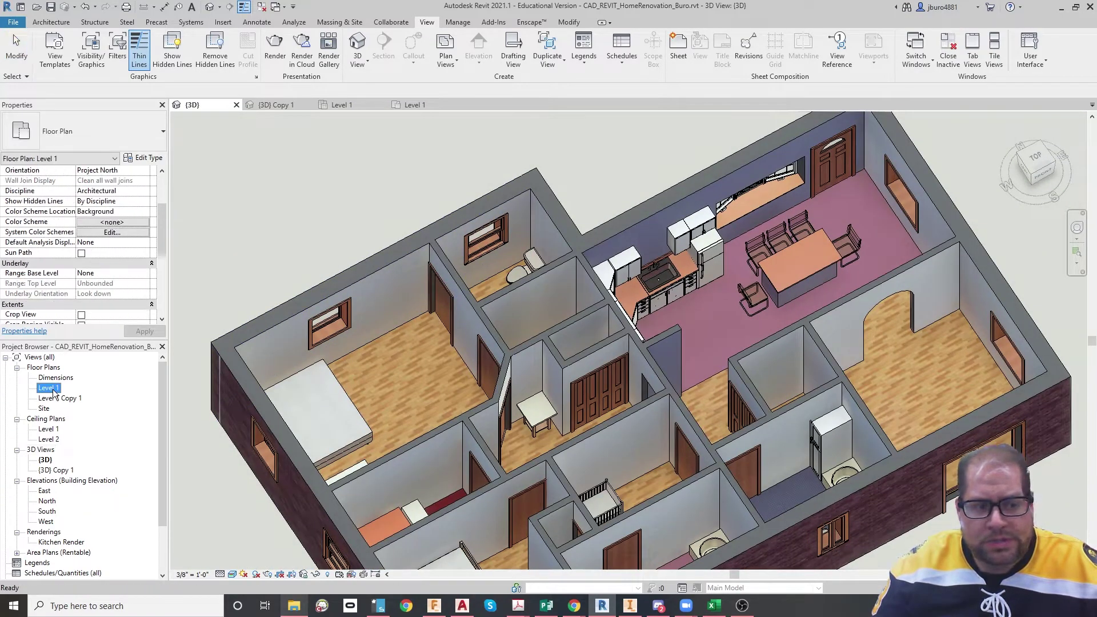
pyautogui.scroll(-4, 653, 348)
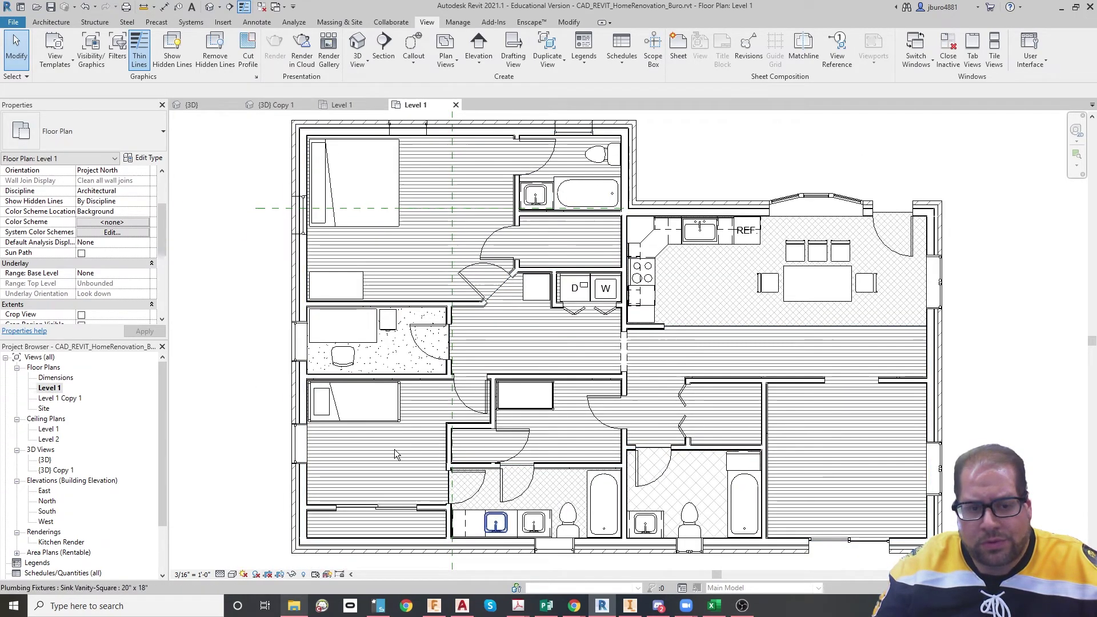
pyautogui.scroll(3, 920, 307)
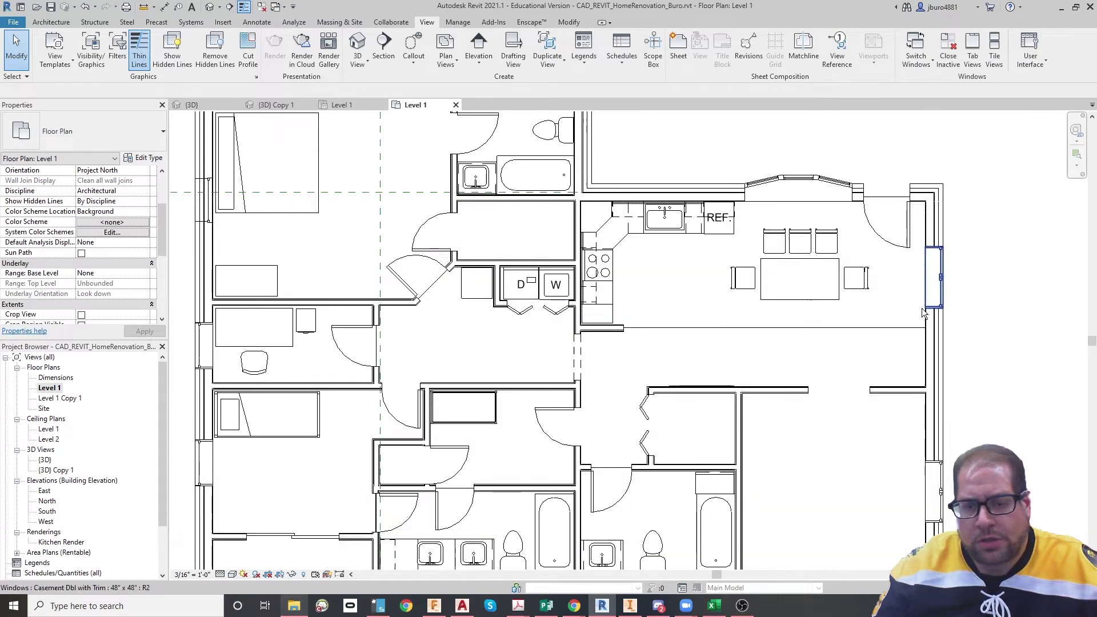
pyautogui.moveTo(781, 361); pyautogui.dragTo(840, 324, button='middle')
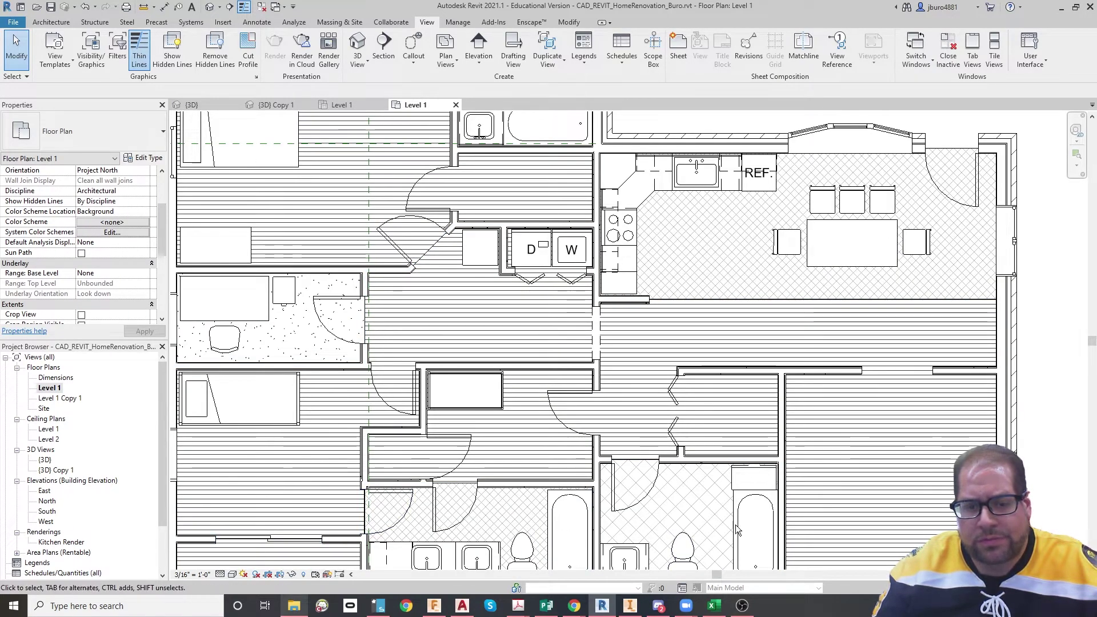
pyautogui.scroll(-2, 725, 514)
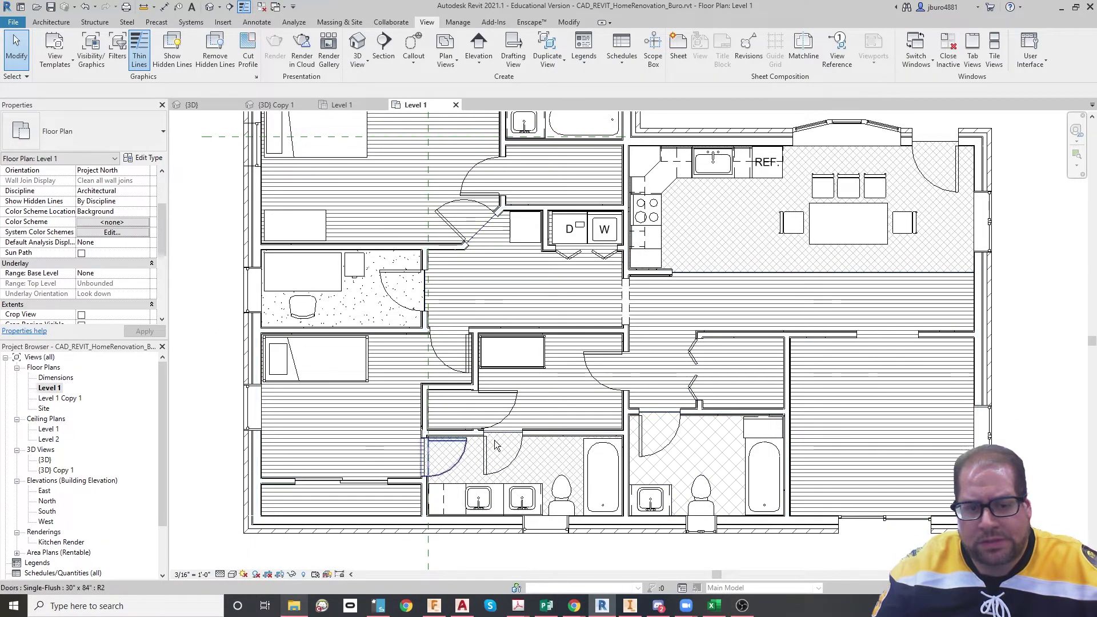
pyautogui.moveTo(569, 402)
pyautogui.mouseDown(button='middle')
pyautogui.moveTo(620, 437)
pyautogui.moveTo(664, 523)
pyautogui.mouseUp(button='middle')
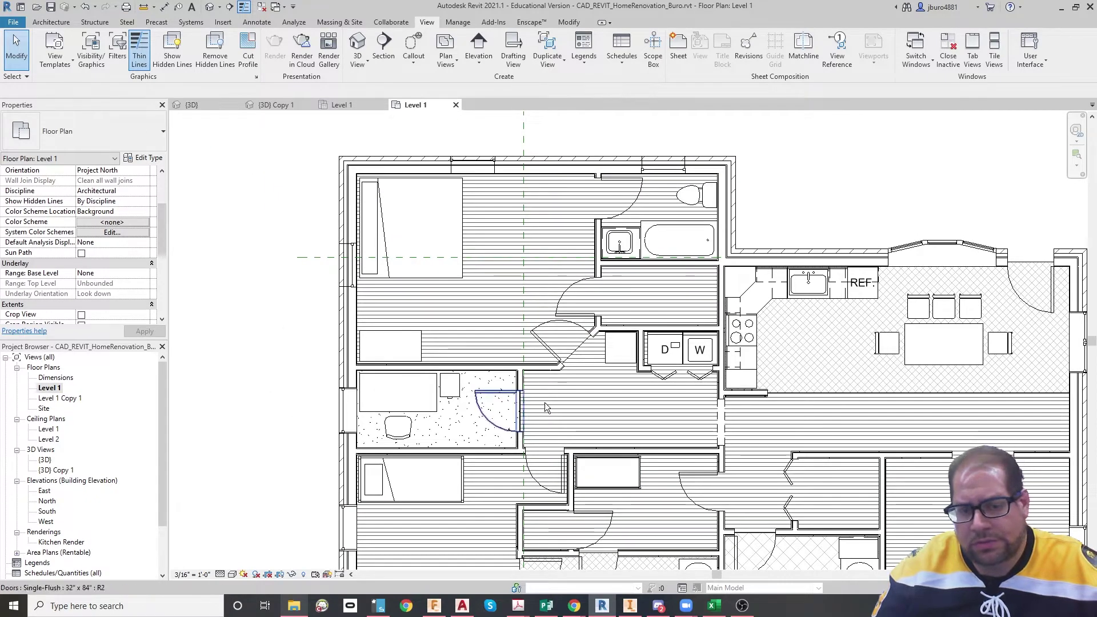
pyautogui.scroll(4, 548, 407)
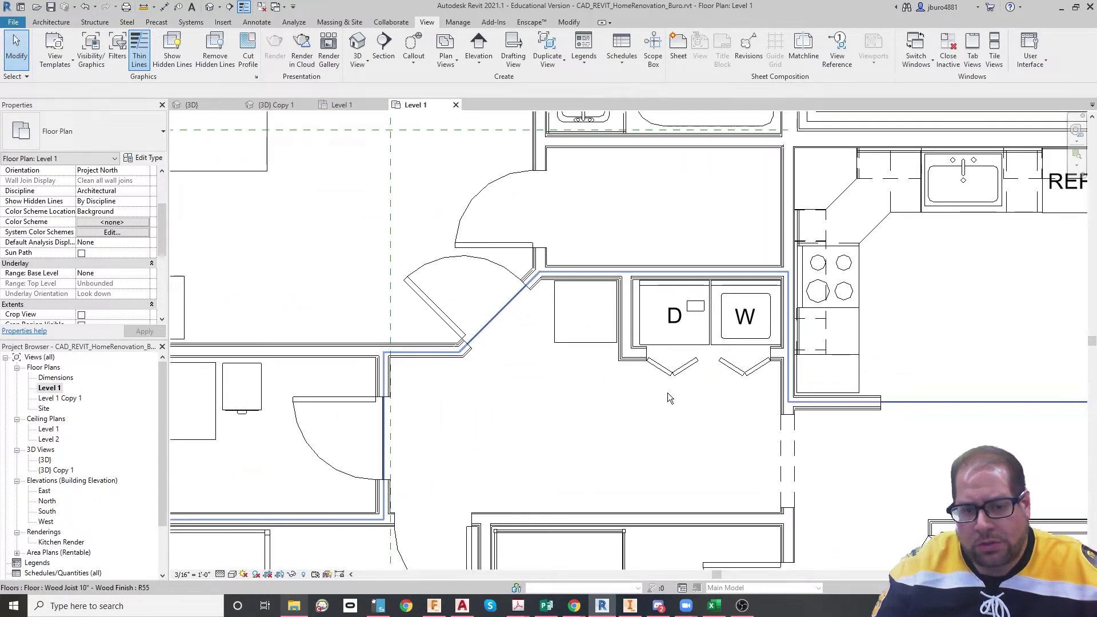
pyautogui.moveTo(630, 343); pyautogui.dragTo(785, 517, button='middle')
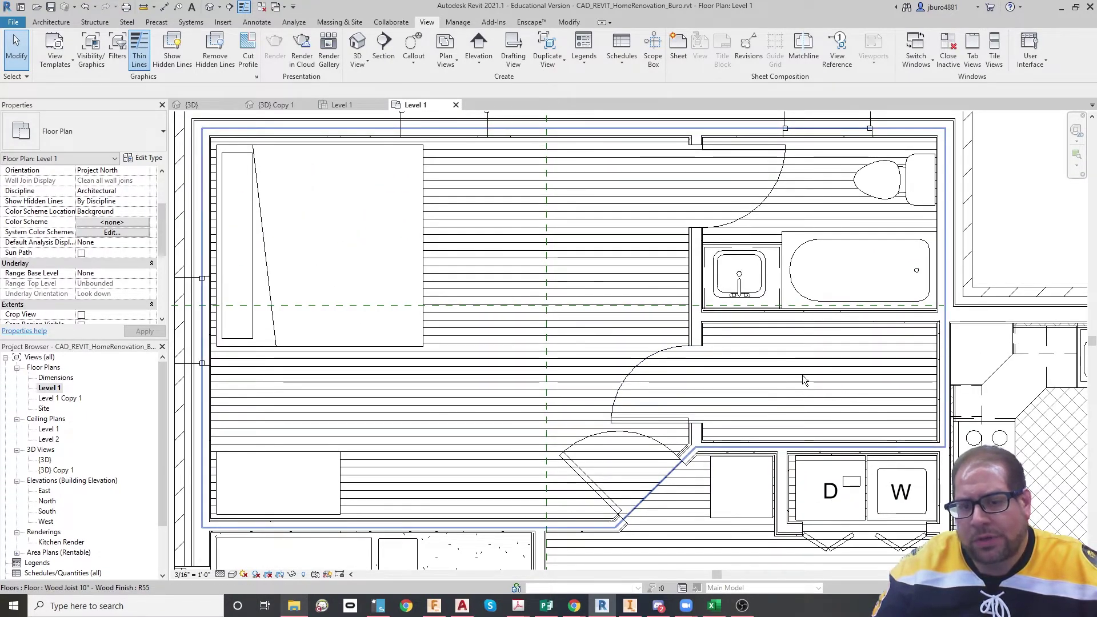
pyautogui.scroll(-1, 885, 333)
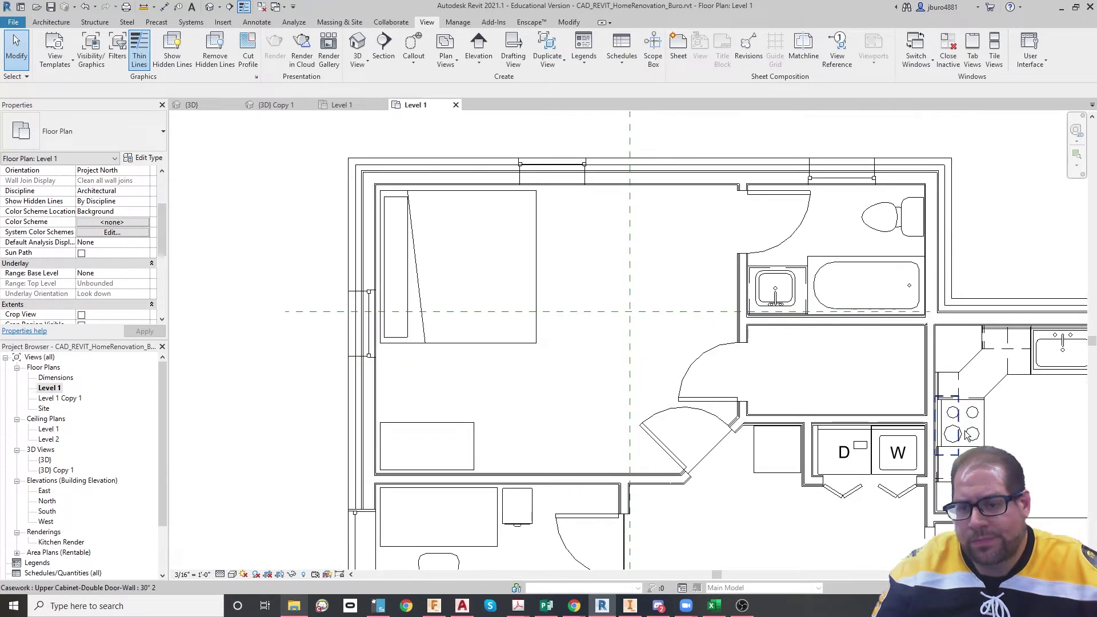
pyautogui.scroll(-1, 965, 435)
pyautogui.moveTo(965, 436)
pyautogui.mouseDown(button='middle')
pyautogui.moveTo(708, 383)
pyautogui.moveTo(734, 371)
pyautogui.moveTo(654, 308)
pyautogui.mouseUp(button='middle')
pyautogui.scroll(-1, 734, 371)
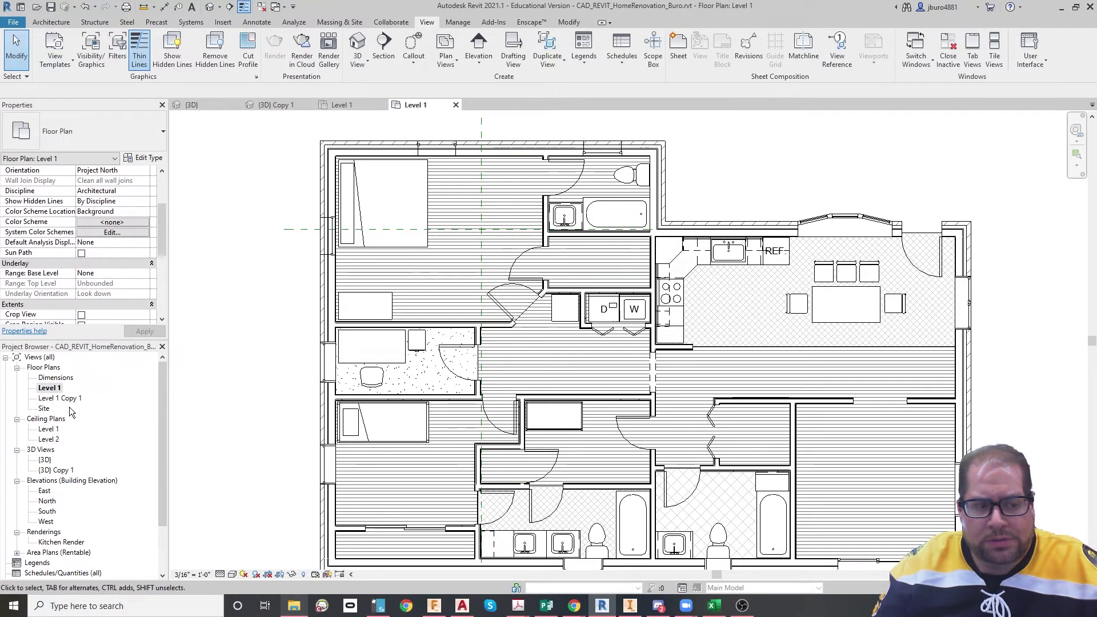
# Step: Open the Level 1 Copy 1 plan and frame its dimensions in the view
pyautogui.doubleClick(73, 403)
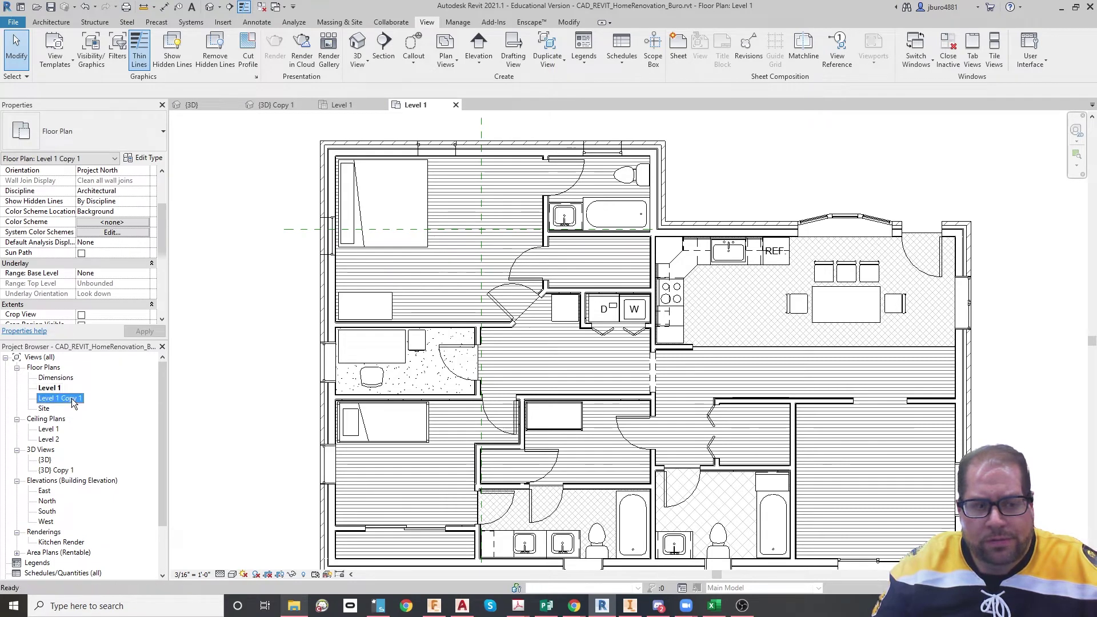
pyautogui.scroll(6, 488, 300)
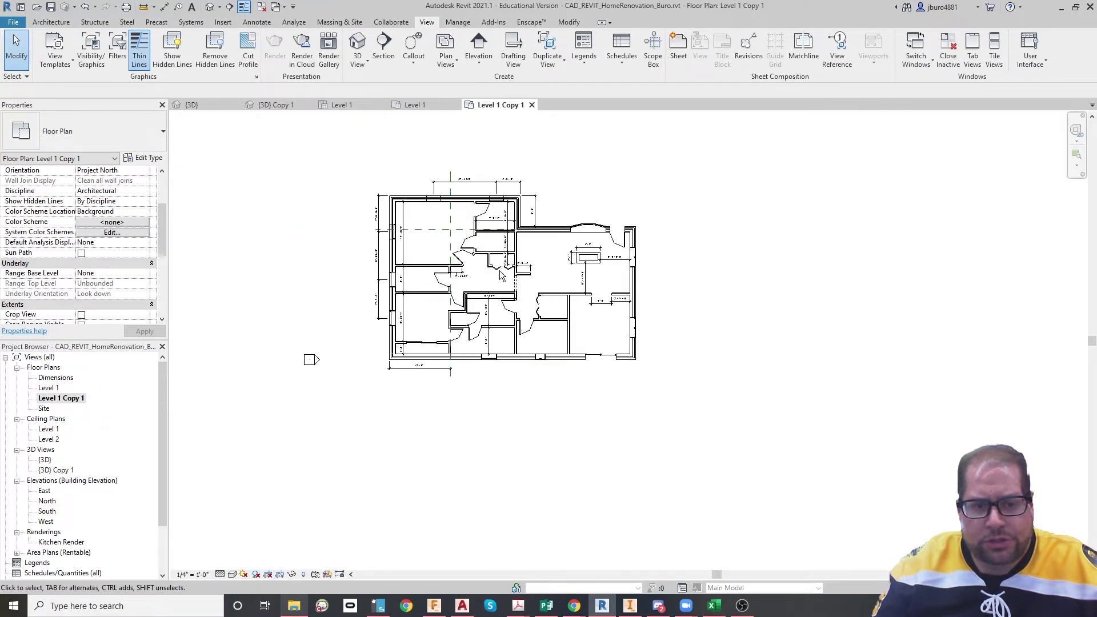
pyautogui.moveTo(488, 300); pyautogui.dragTo(564, 333, button='middle')
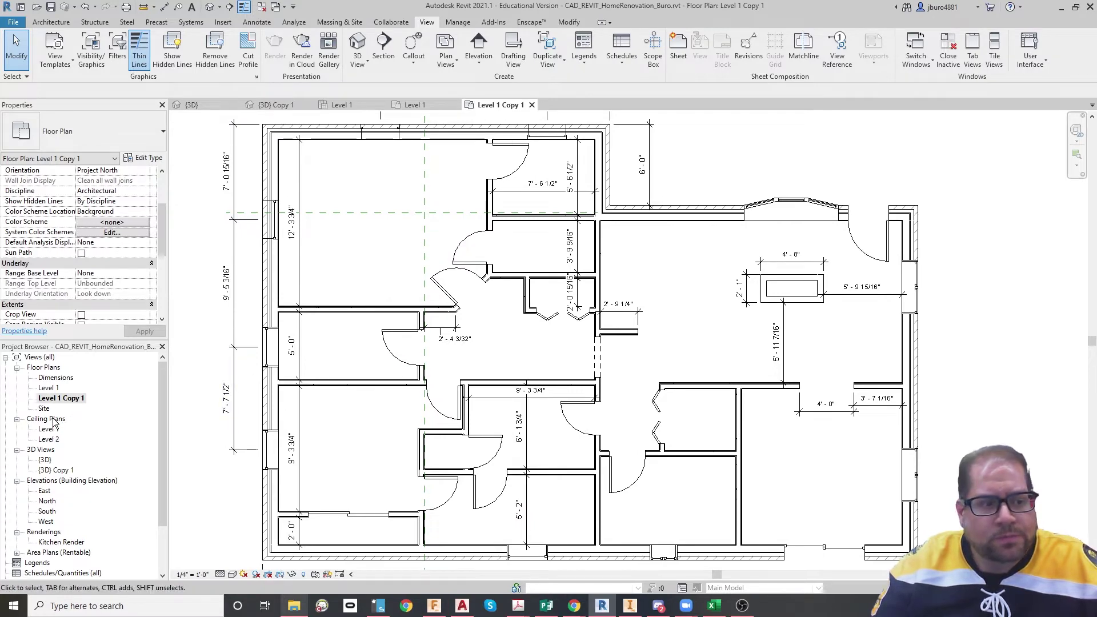
# Step: Switch to {3D}, then {3D} Copy 1, and check the 3D View types without choosing one
pyautogui.doubleClick(44, 460)
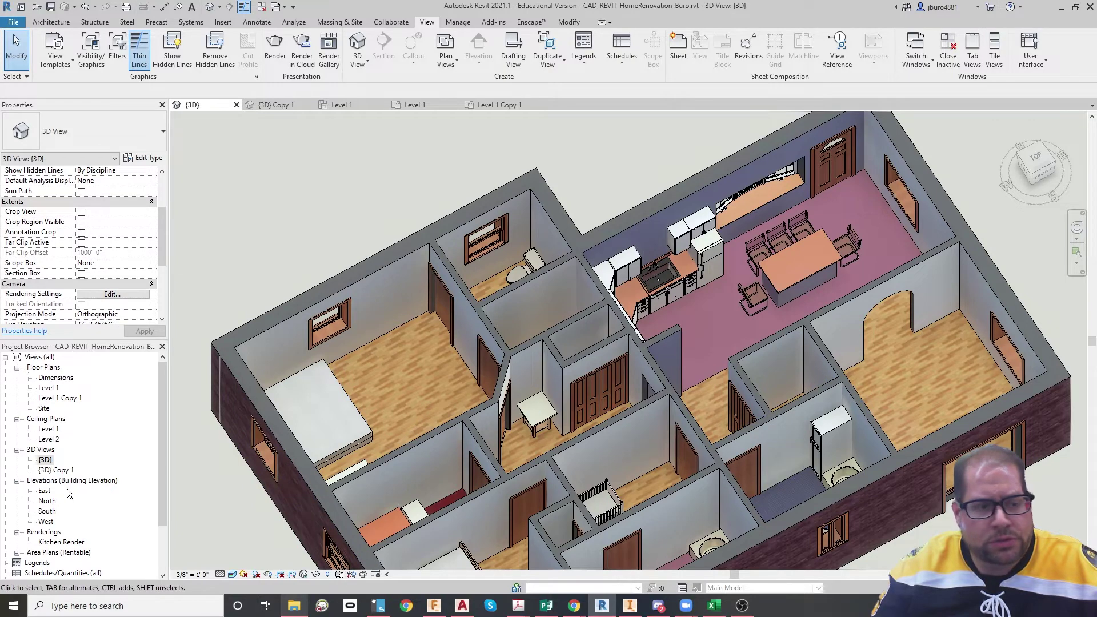
pyautogui.doubleClick(57, 471)
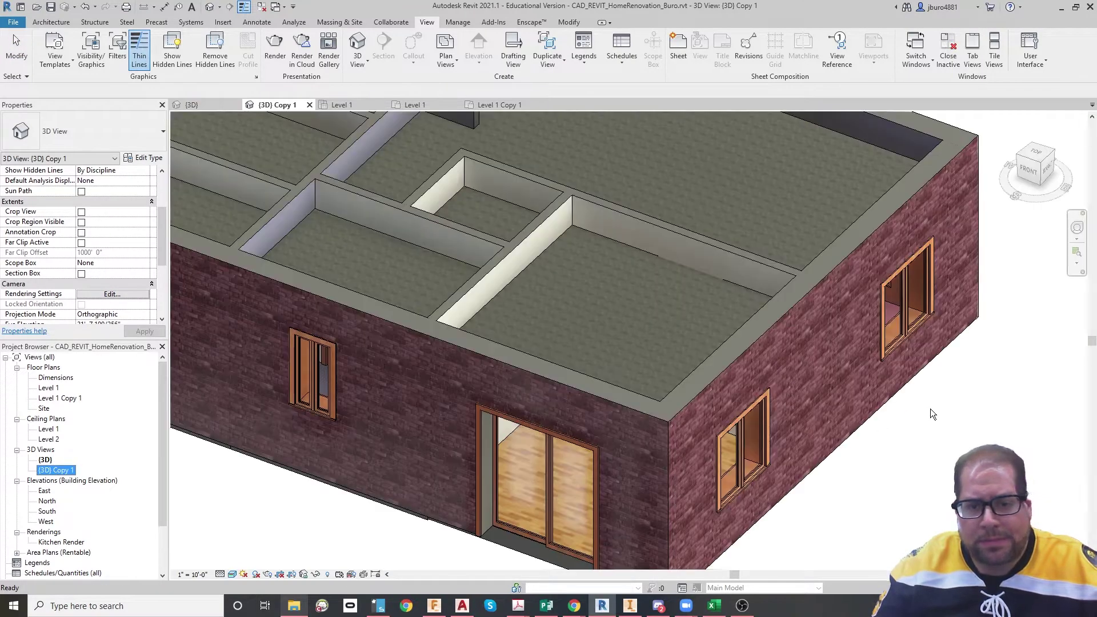
pyautogui.scroll(-3, 848, 303)
pyautogui.scroll(4, 543, 331)
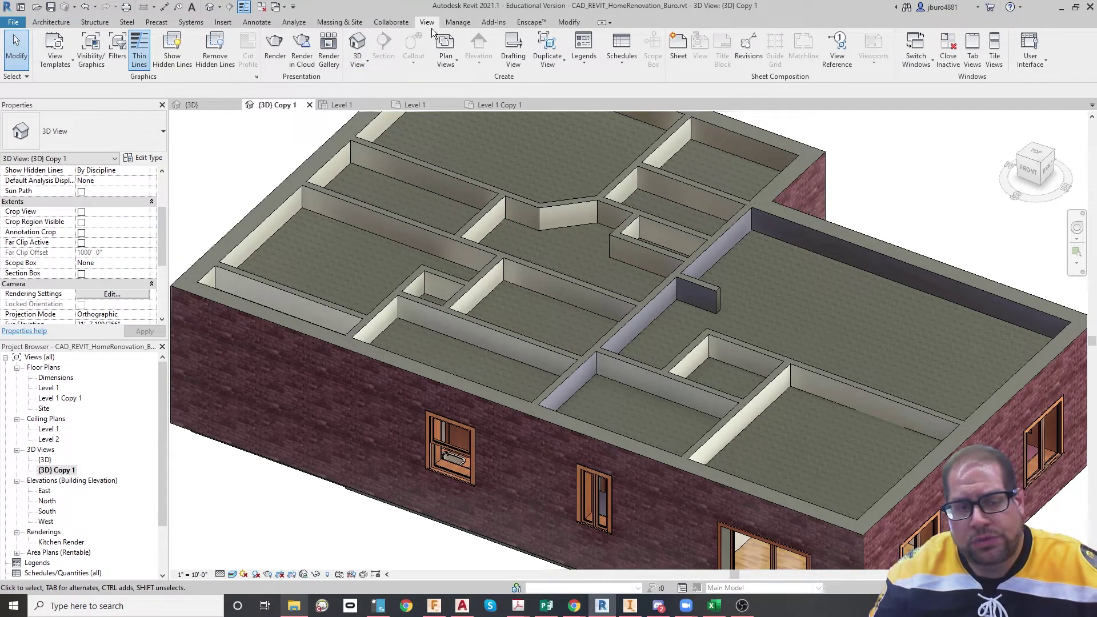
pyautogui.click(360, 66)
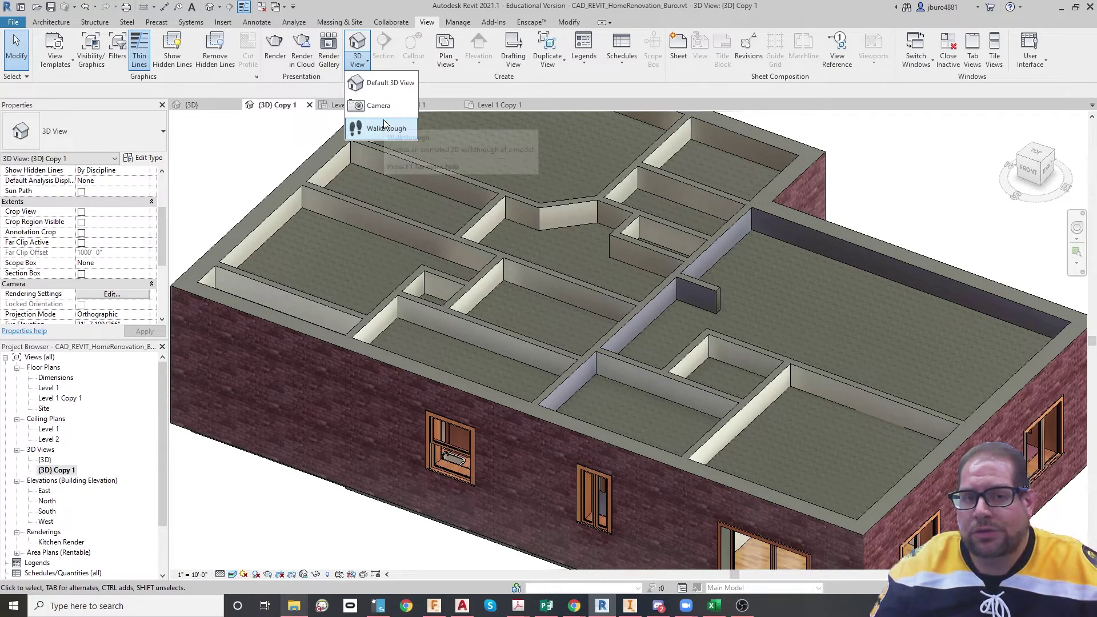
pyautogui.click(51, 389)
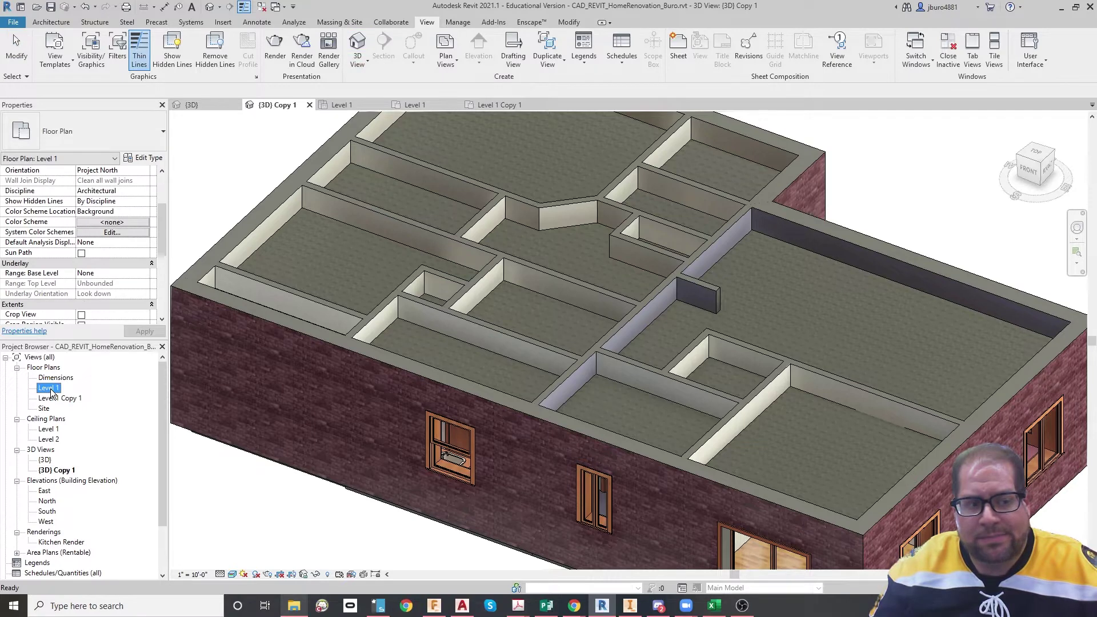
# Step: Open the Level 1 floor plan and frame the kitchen and dining area
pyautogui.click(59, 398)
pyautogui.doubleClick(48, 388)
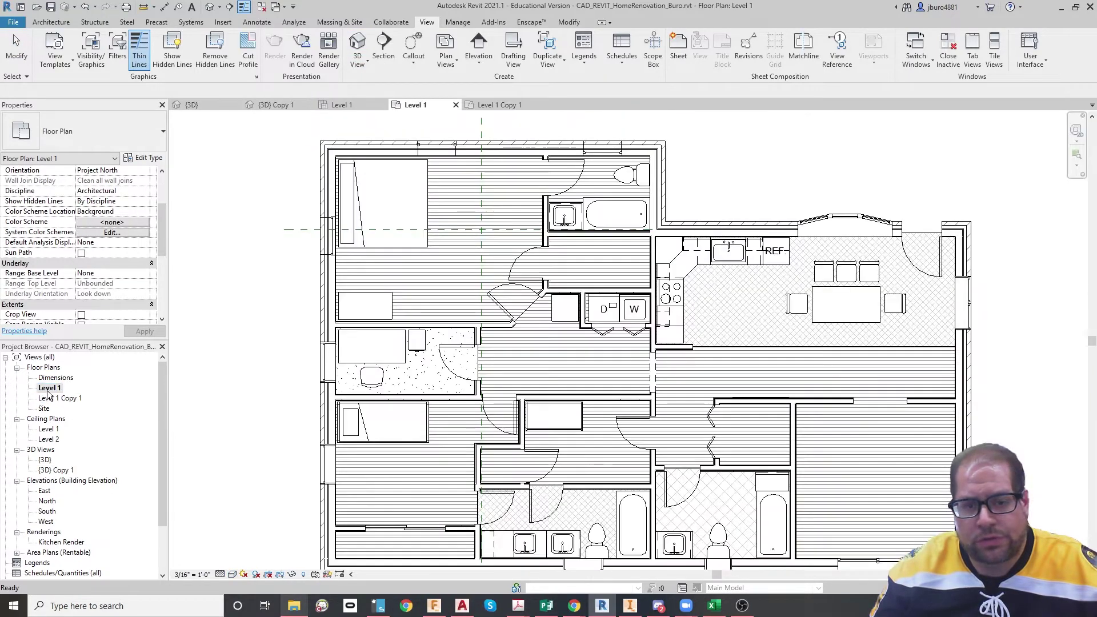
pyautogui.moveTo(797, 396); pyautogui.dragTo(717, 350, button='middle')
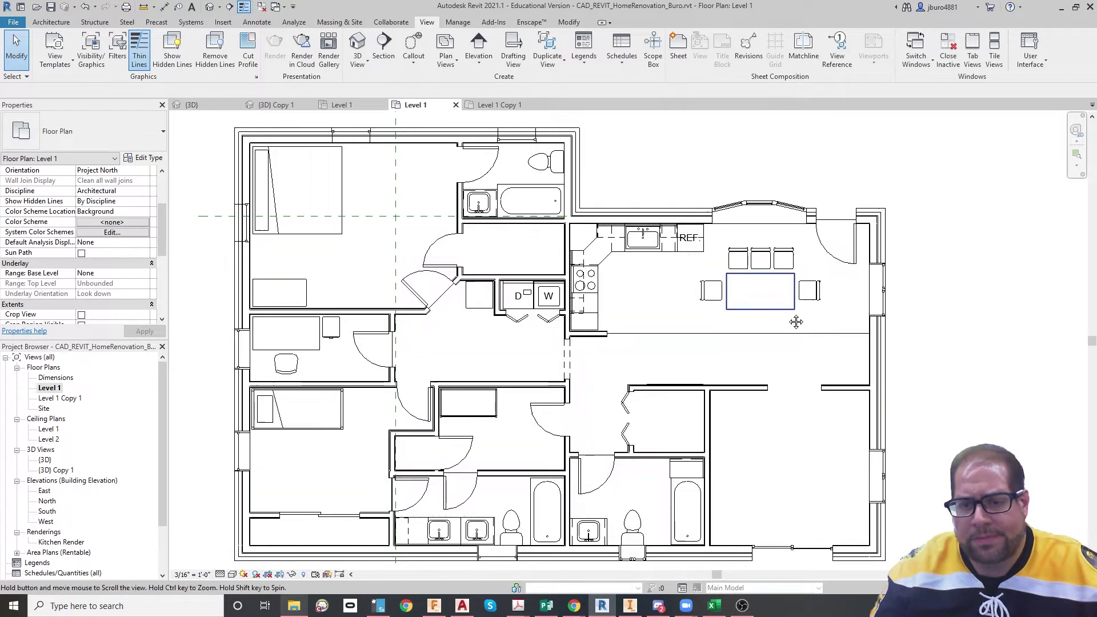
pyautogui.moveTo(781, 313); pyautogui.dragTo(815, 330, button='middle')
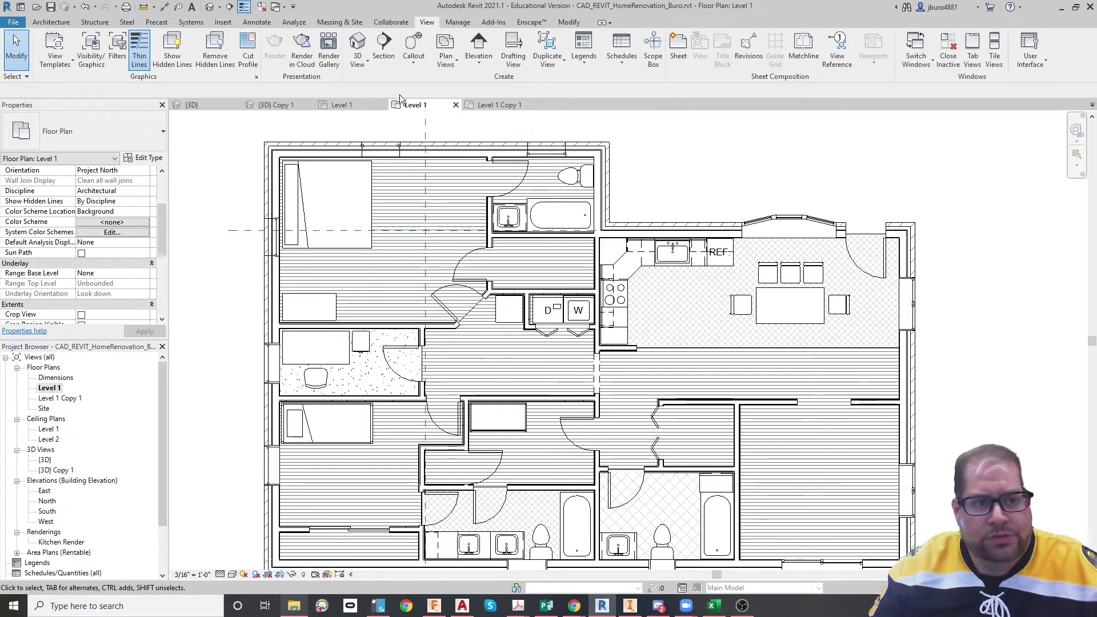
# Step: Place a camera with its eye beside the dining table, aimed at the kitchen corner
pyautogui.click(363, 64)
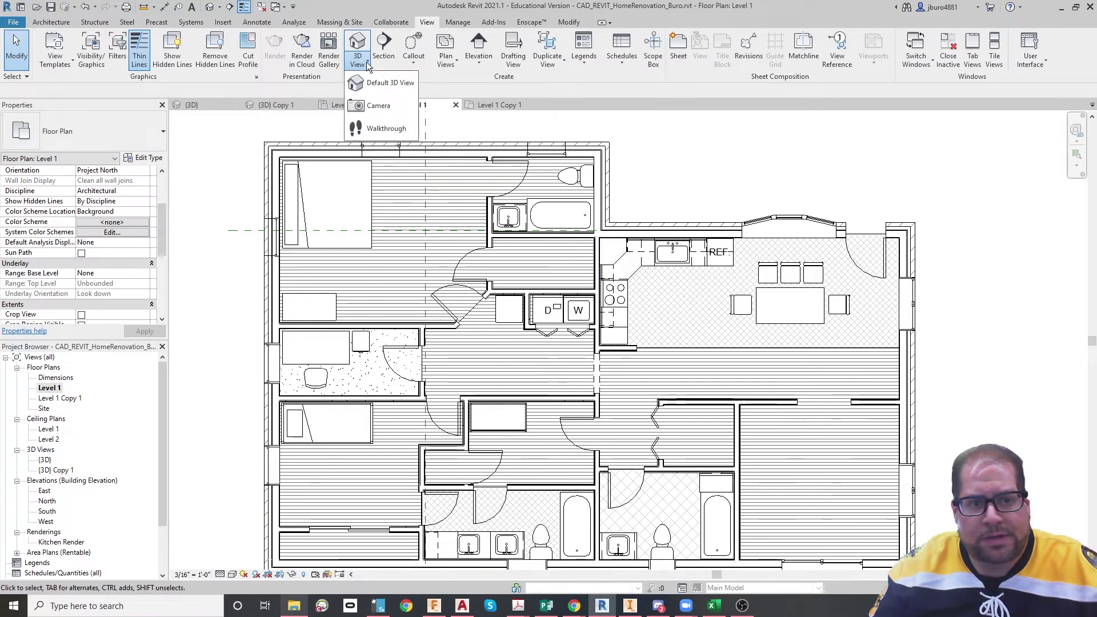
pyautogui.click(379, 114)
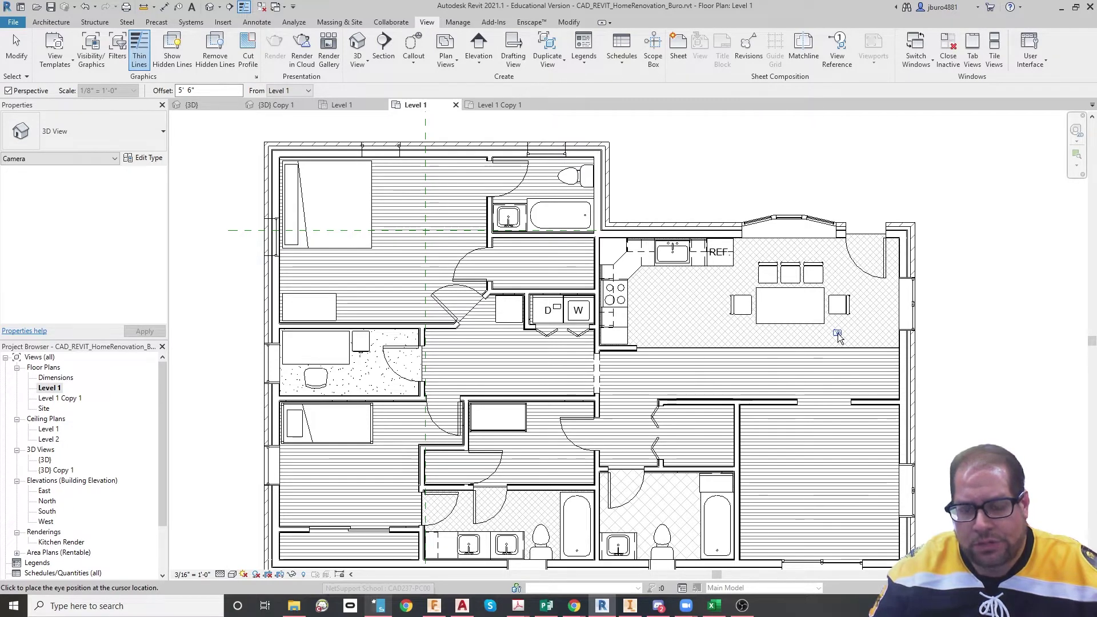
pyautogui.click(837, 334)
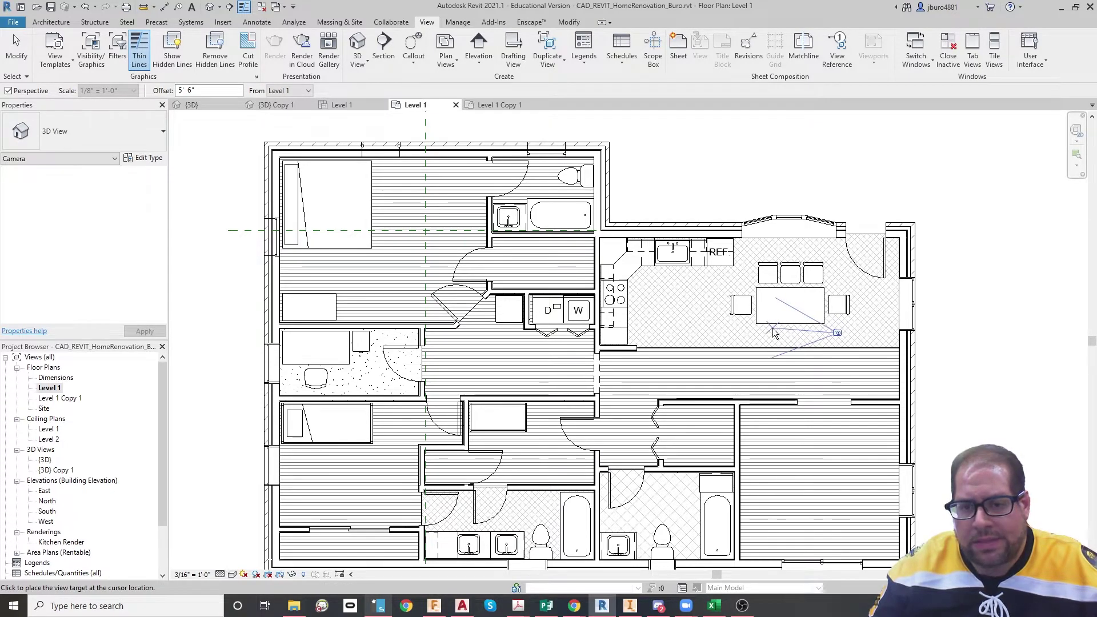
pyautogui.click(629, 272)
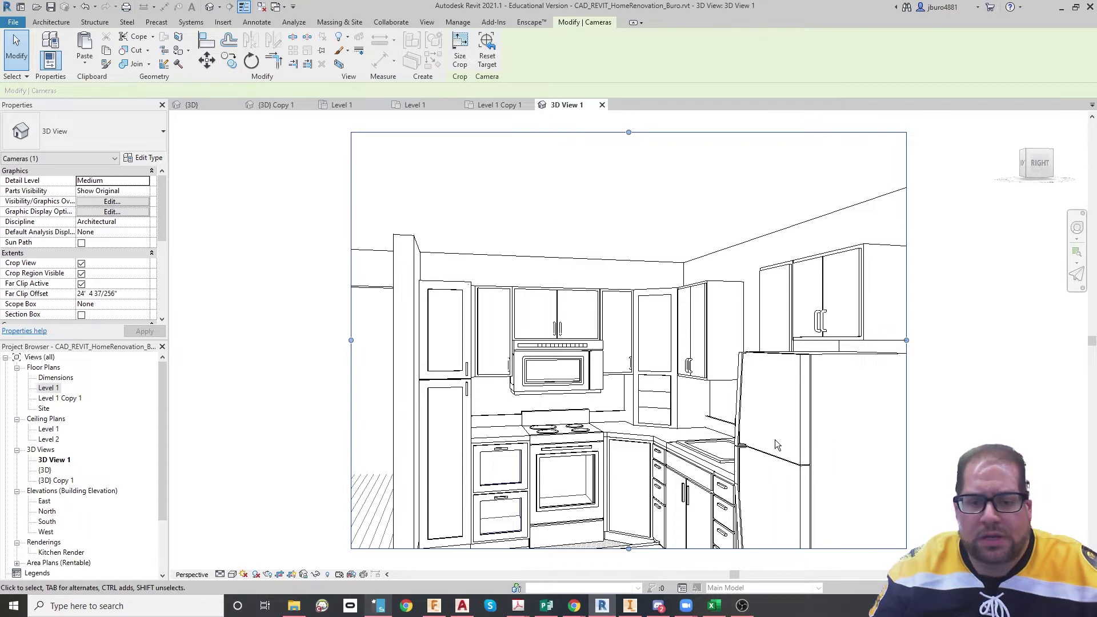
pyautogui.click(220, 574)
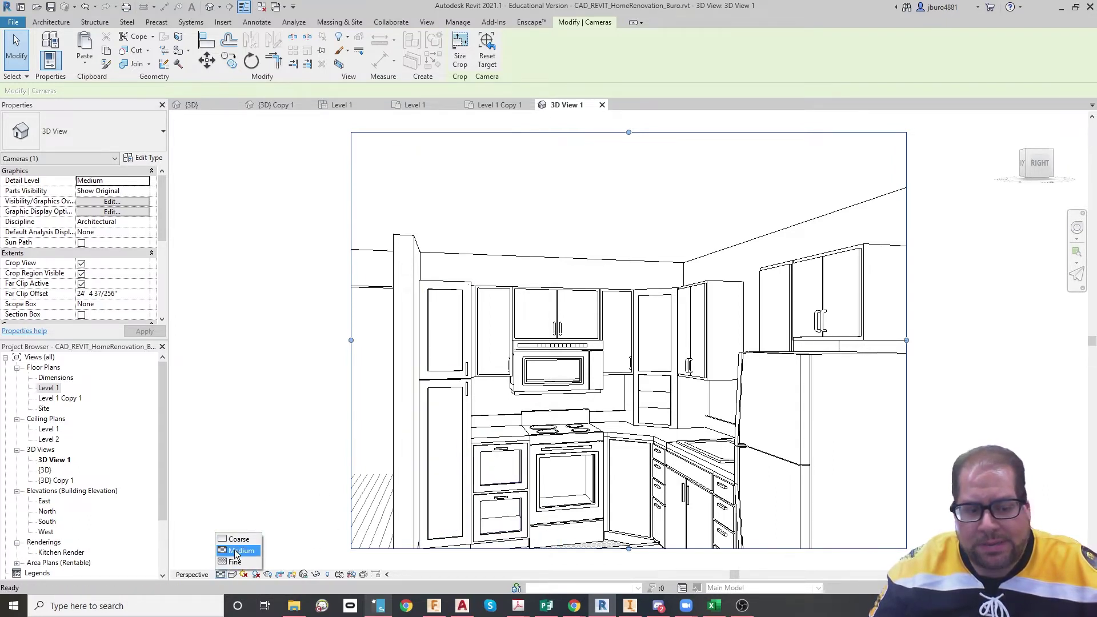
pyautogui.click(244, 562)
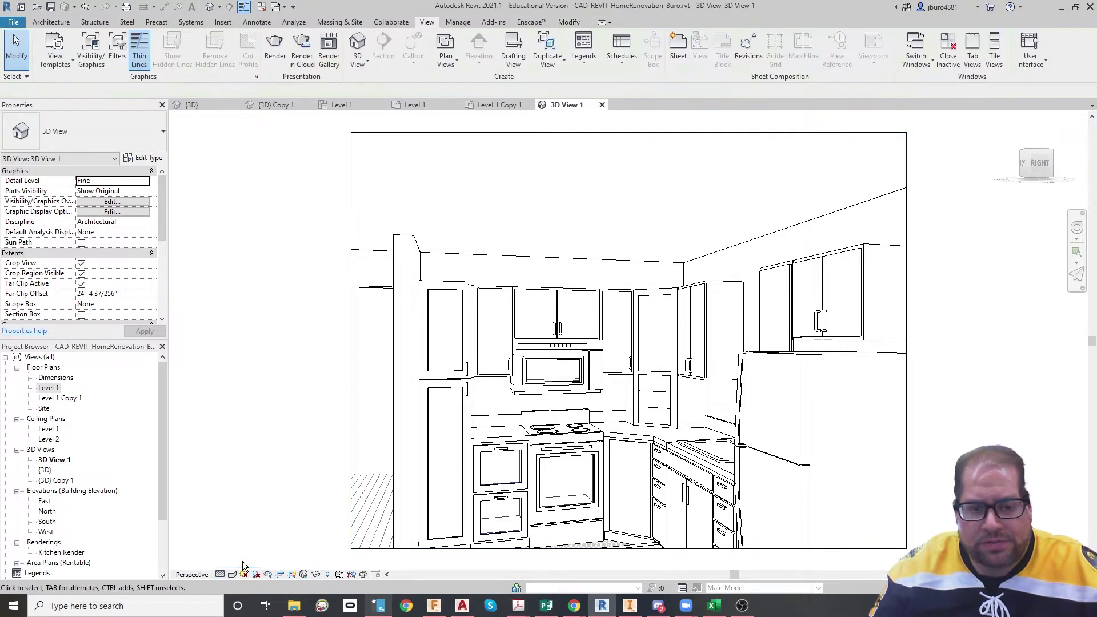
pyautogui.click(232, 575)
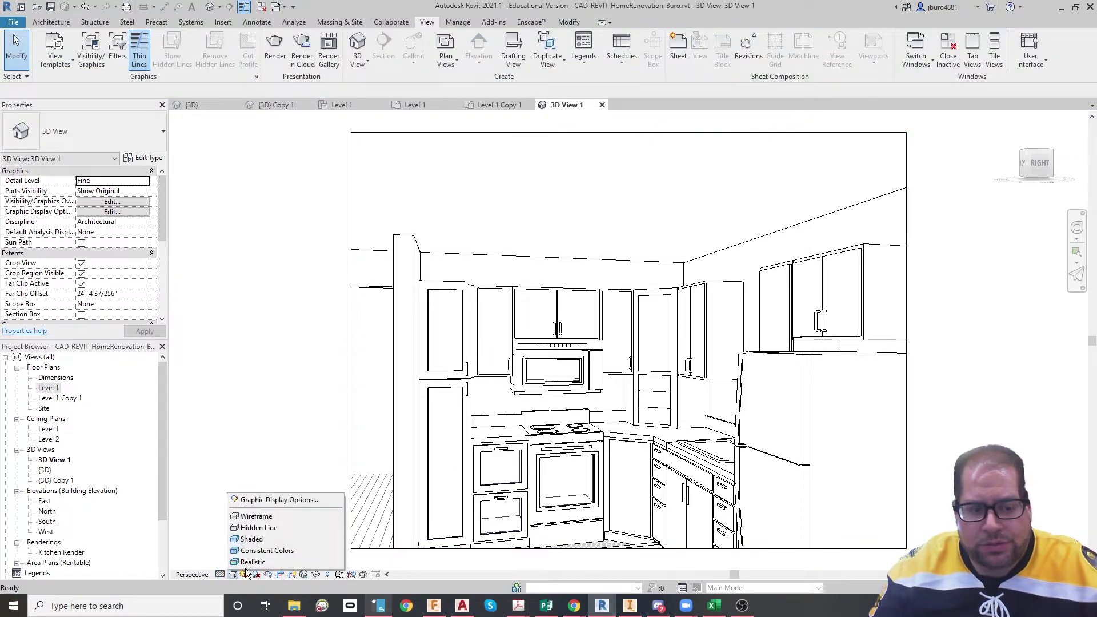
pyautogui.click(253, 562)
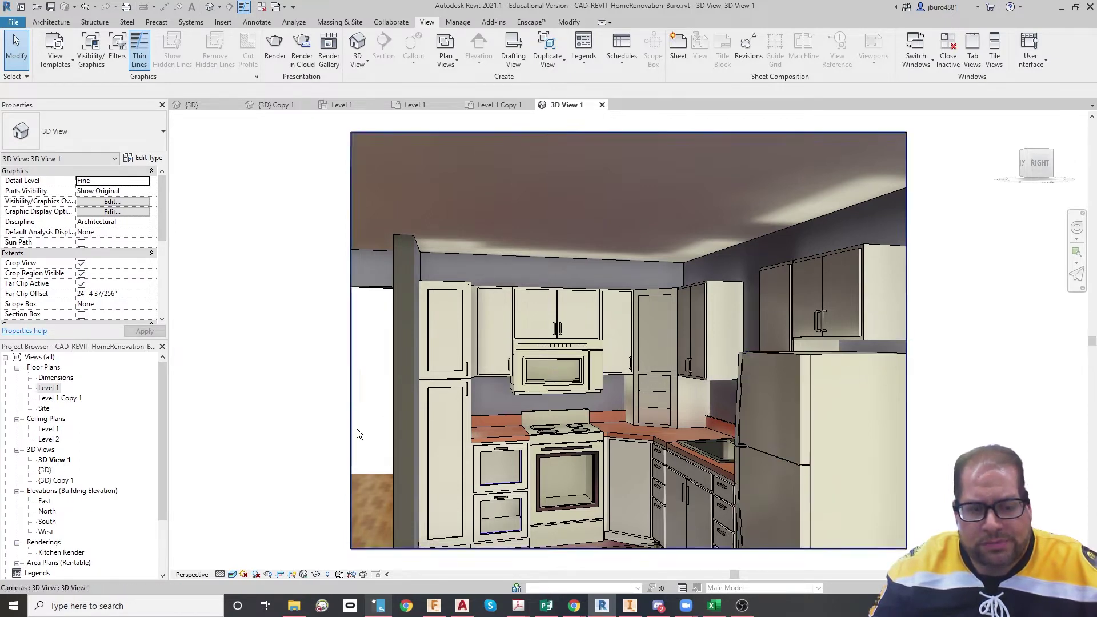
# Step: Widen the camera crop region left to the doorway and right to show more wall
pyautogui.click(353, 368)
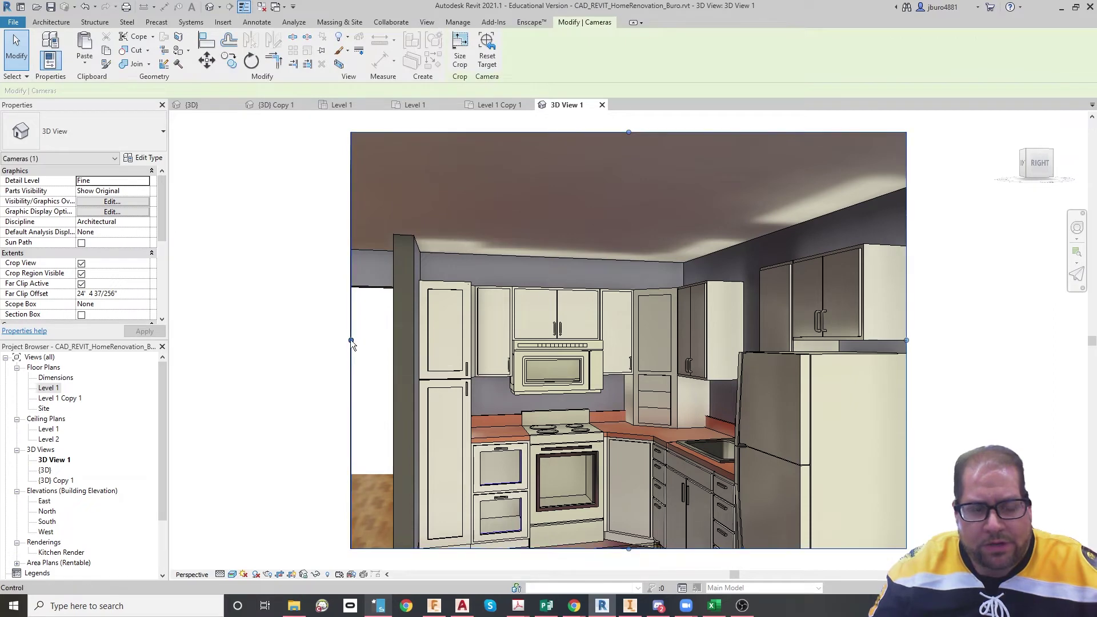
pyautogui.click(953, 361)
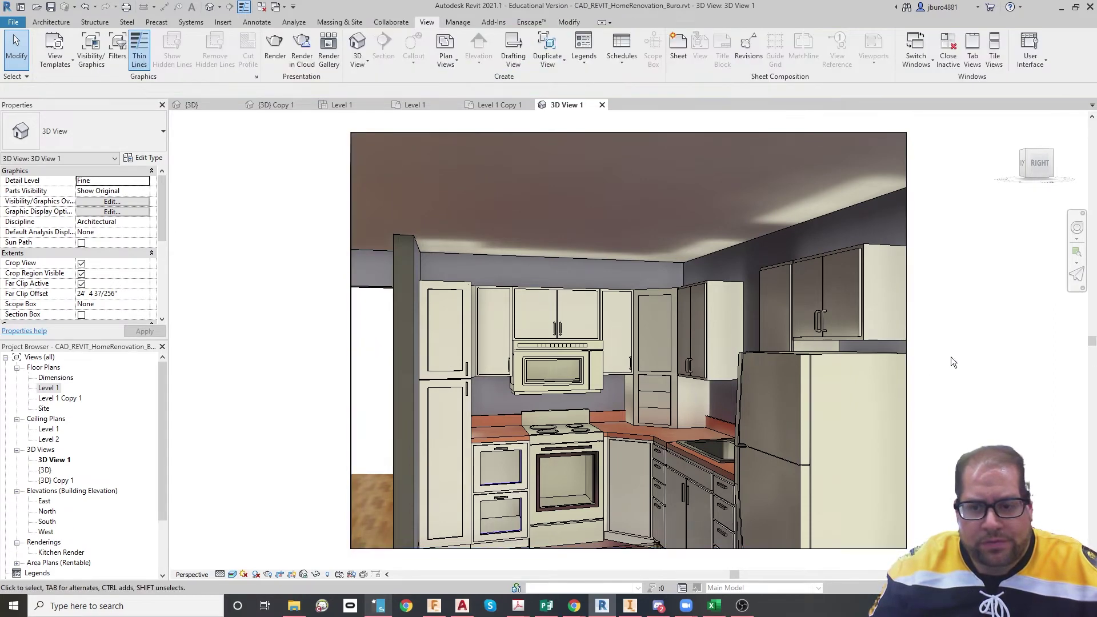
pyautogui.click(907, 323)
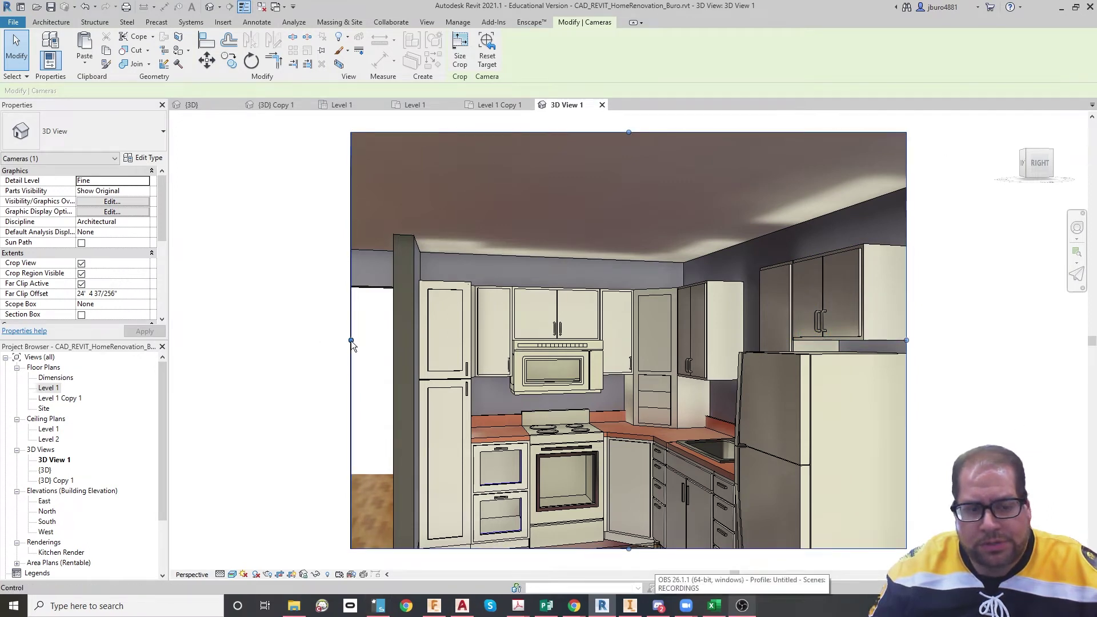
pyautogui.moveTo(350, 340); pyautogui.dragTo(274, 367)
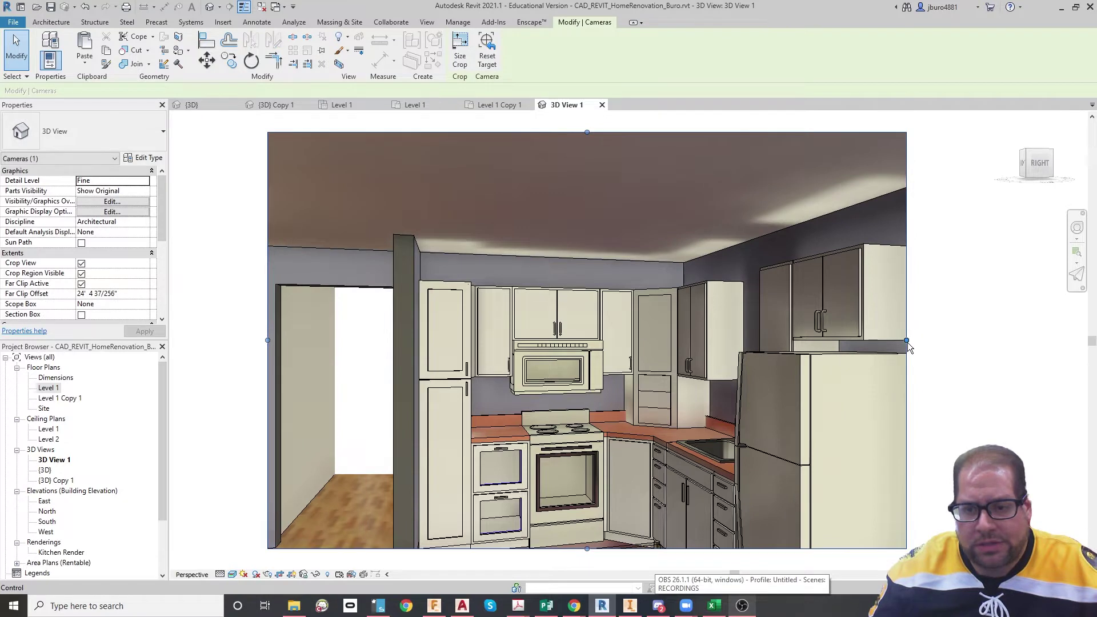
pyautogui.moveTo(907, 341); pyautogui.dragTo(985, 341)
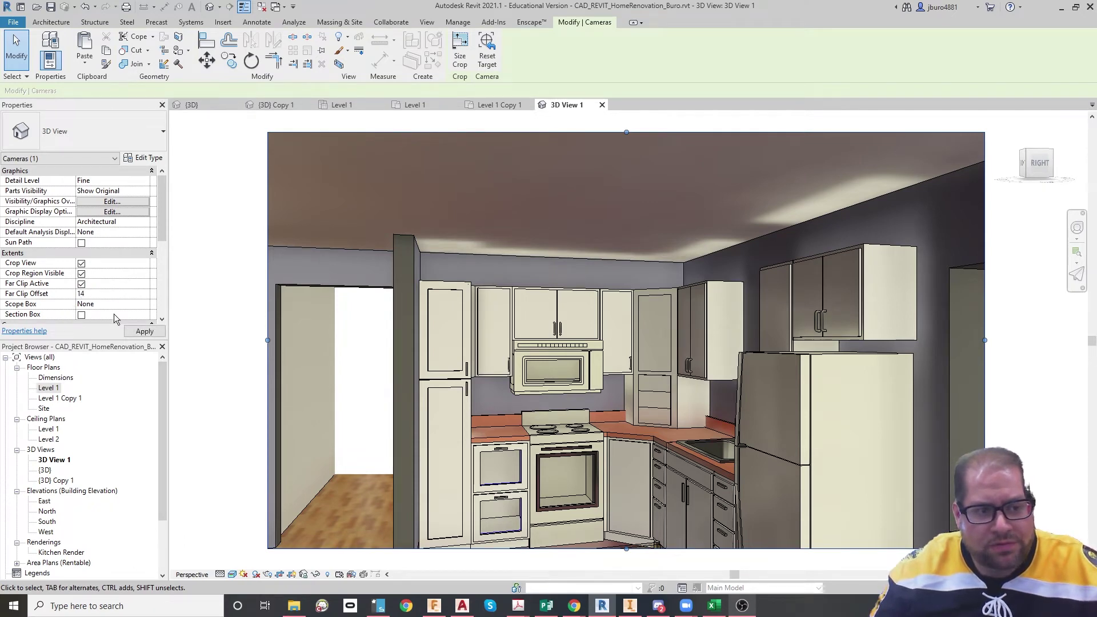
# Step: Apply a 14' 0" Far Clip Offset, then turn Far Clip Active off
pyautogui.click(144, 332)
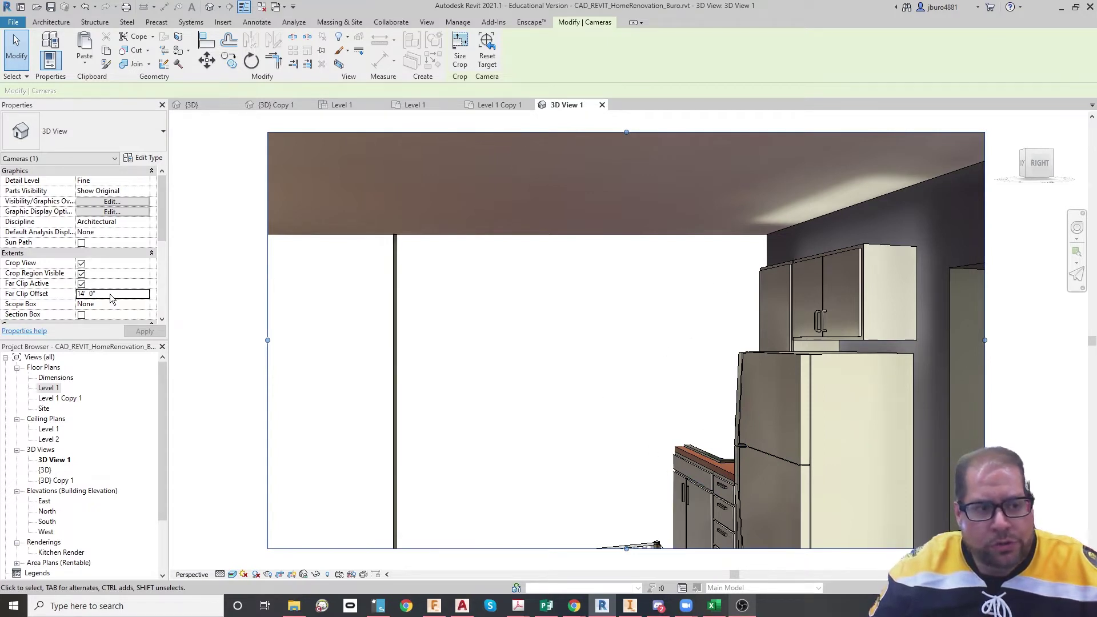
pyautogui.click(100, 298)
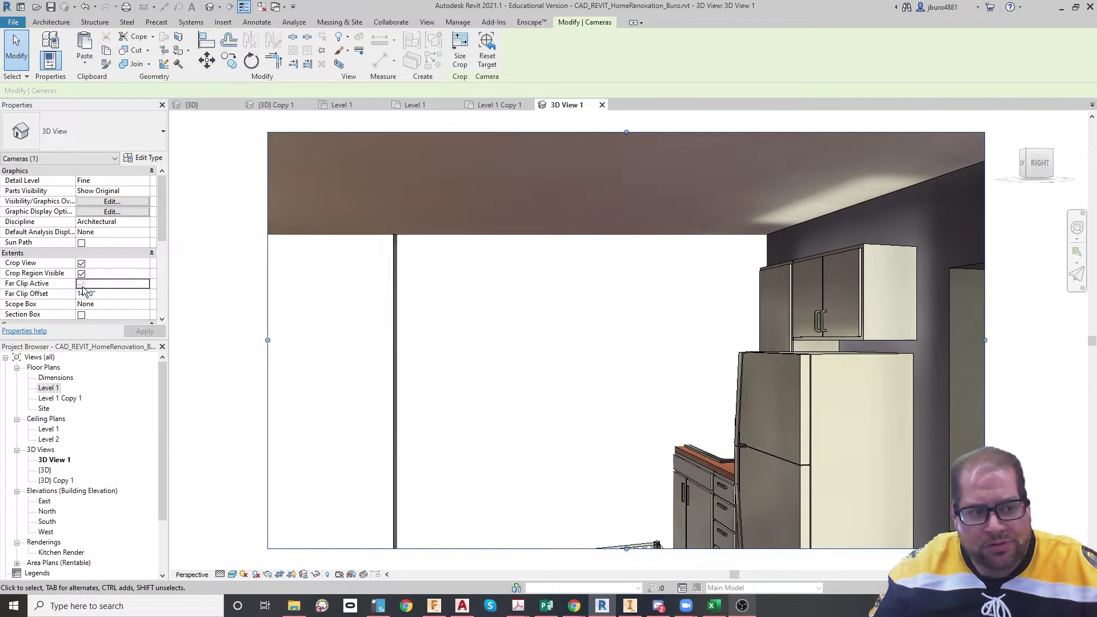
pyautogui.click(151, 334)
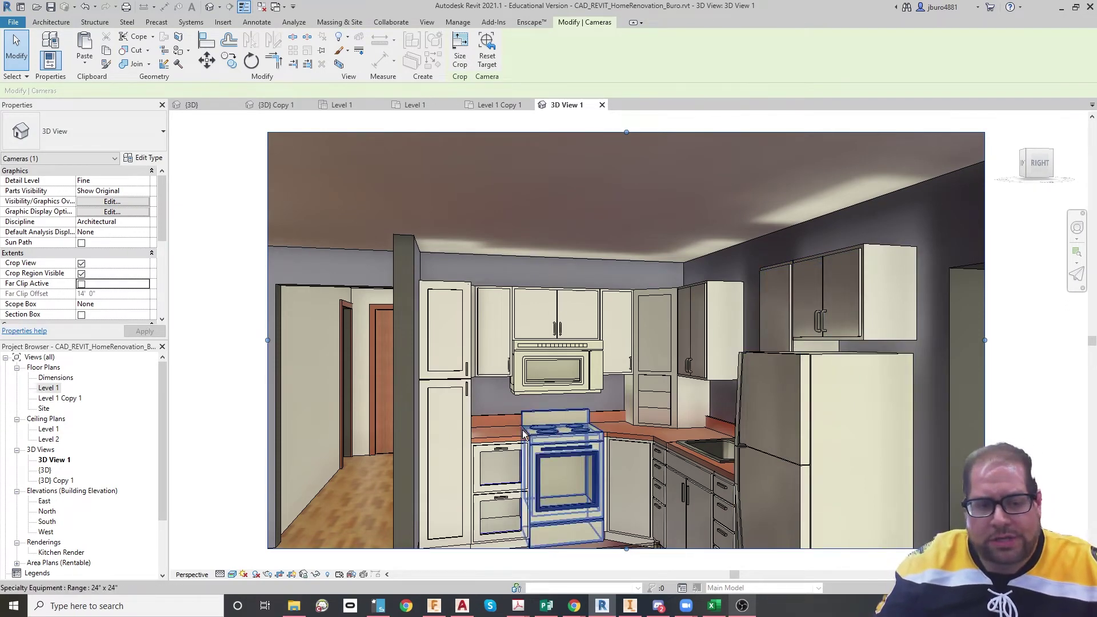
pyautogui.click(232, 574)
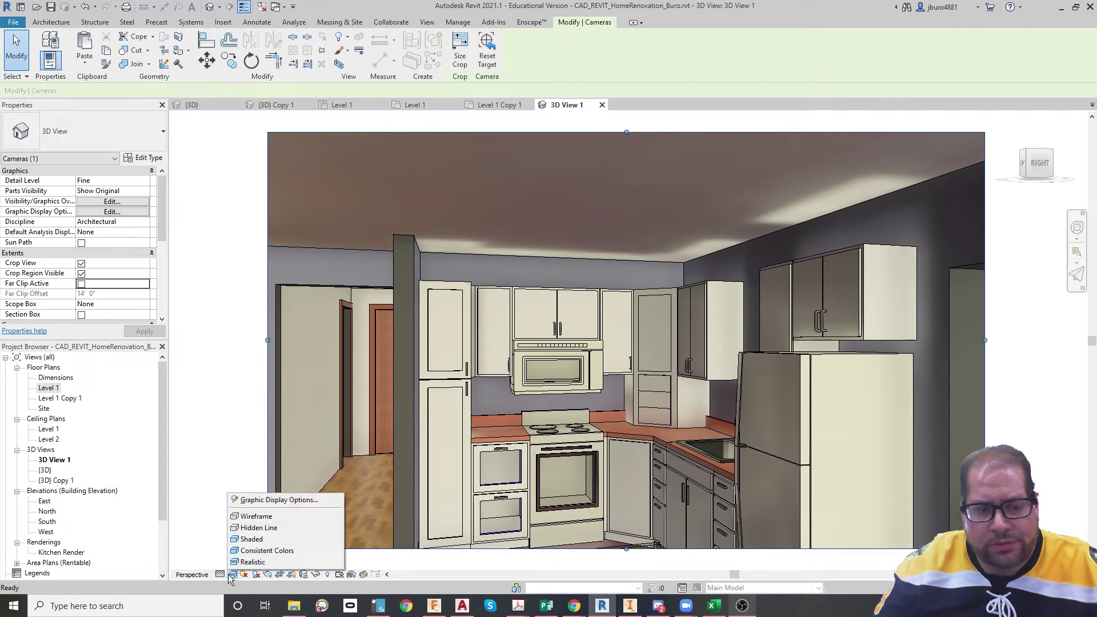
pyautogui.click(269, 550)
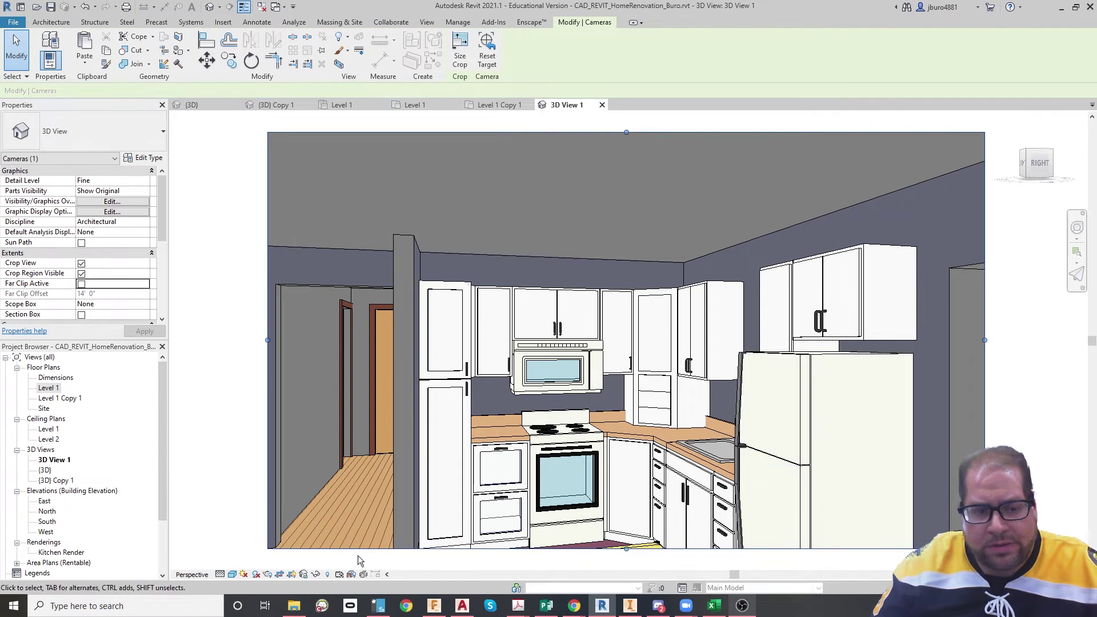
pyautogui.click(230, 575)
pyautogui.click(255, 562)
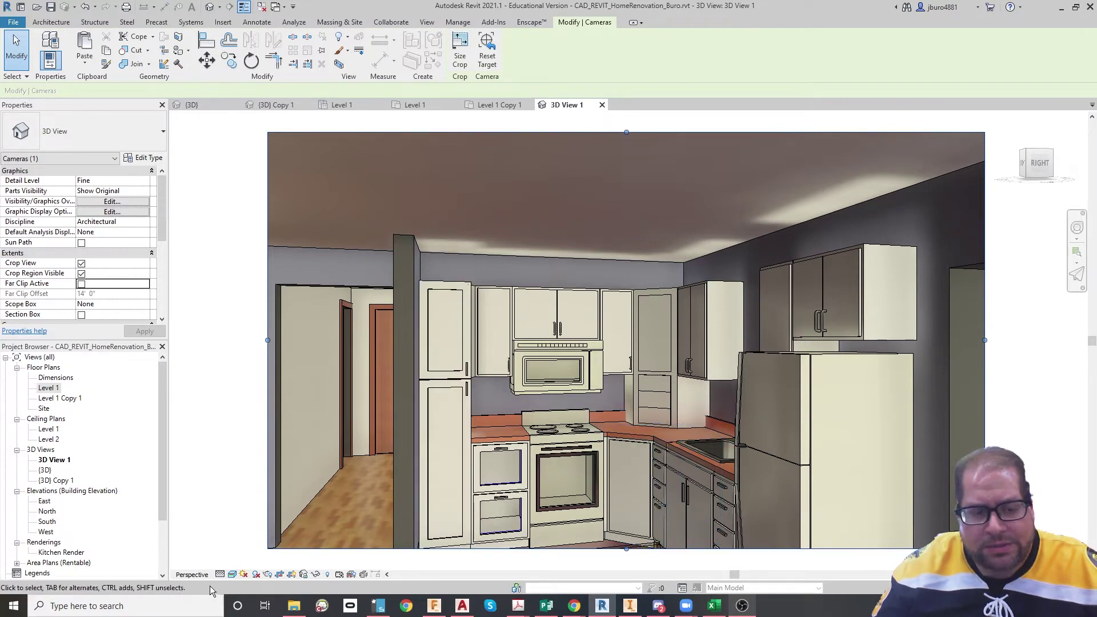
# Step: In Graphic Display Options, turn off Show Edges and enable Smooth lines with anti-aliasing
pyautogui.click(232, 574)
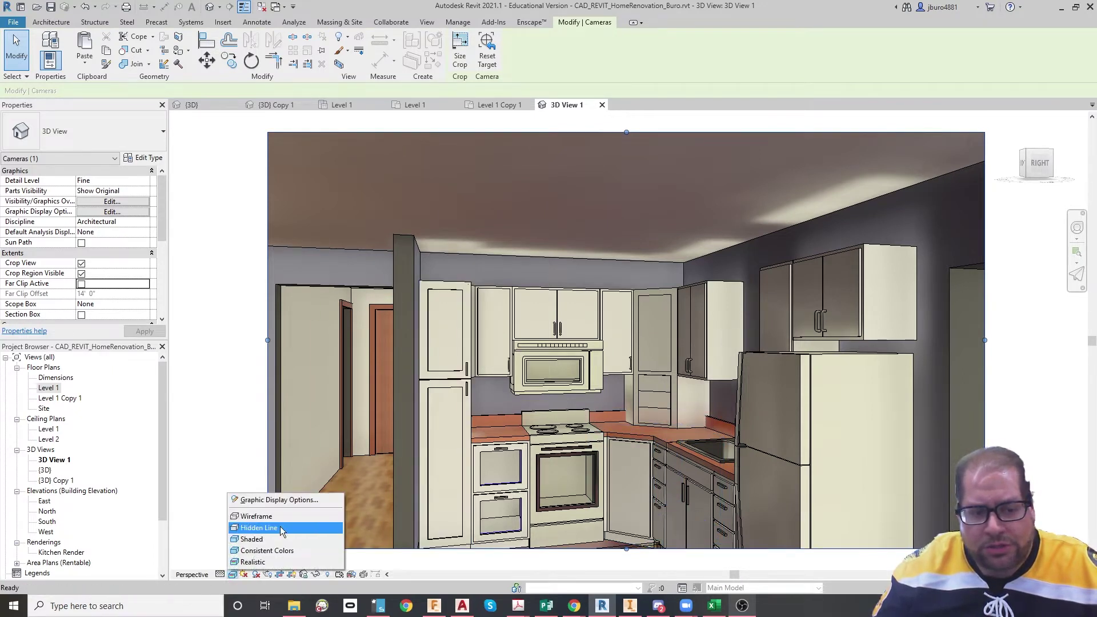
pyautogui.click(297, 502)
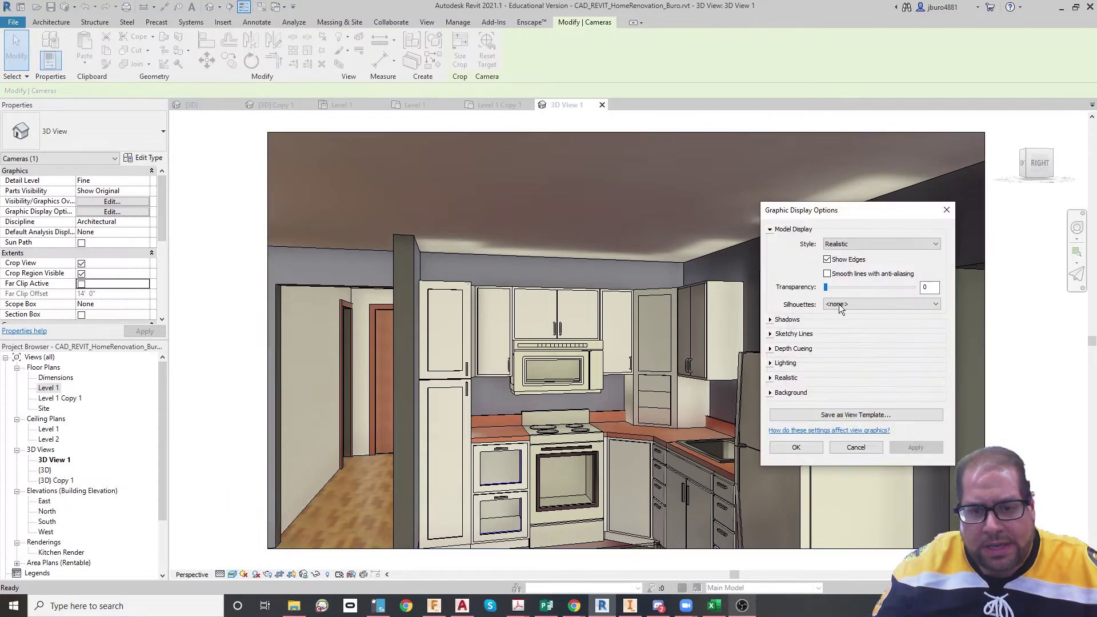
pyautogui.click(851, 262)
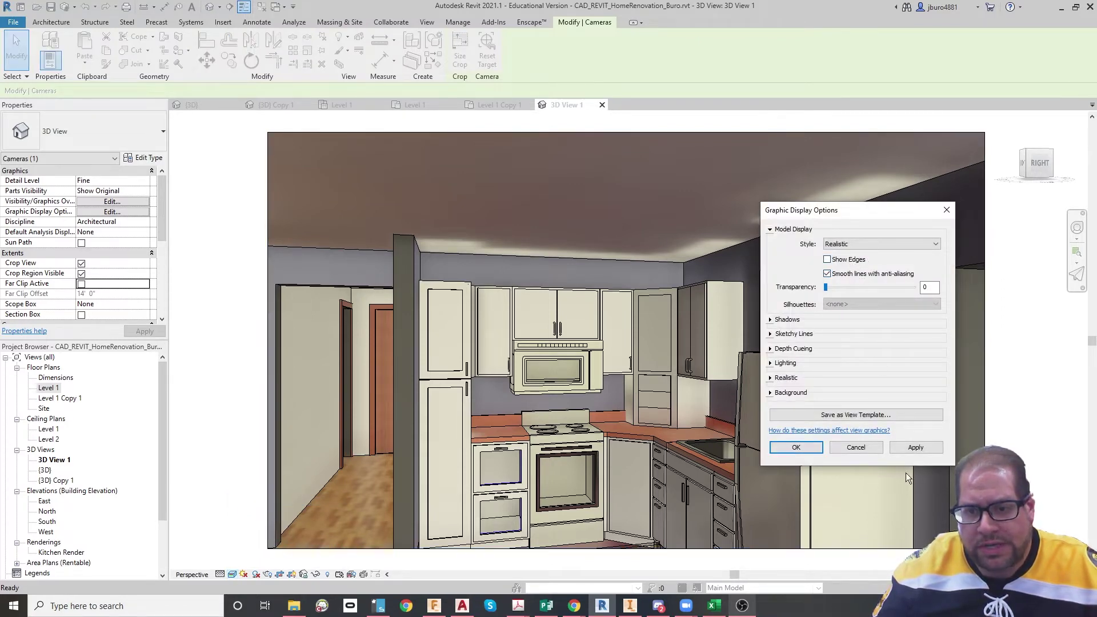
pyautogui.click(905, 451)
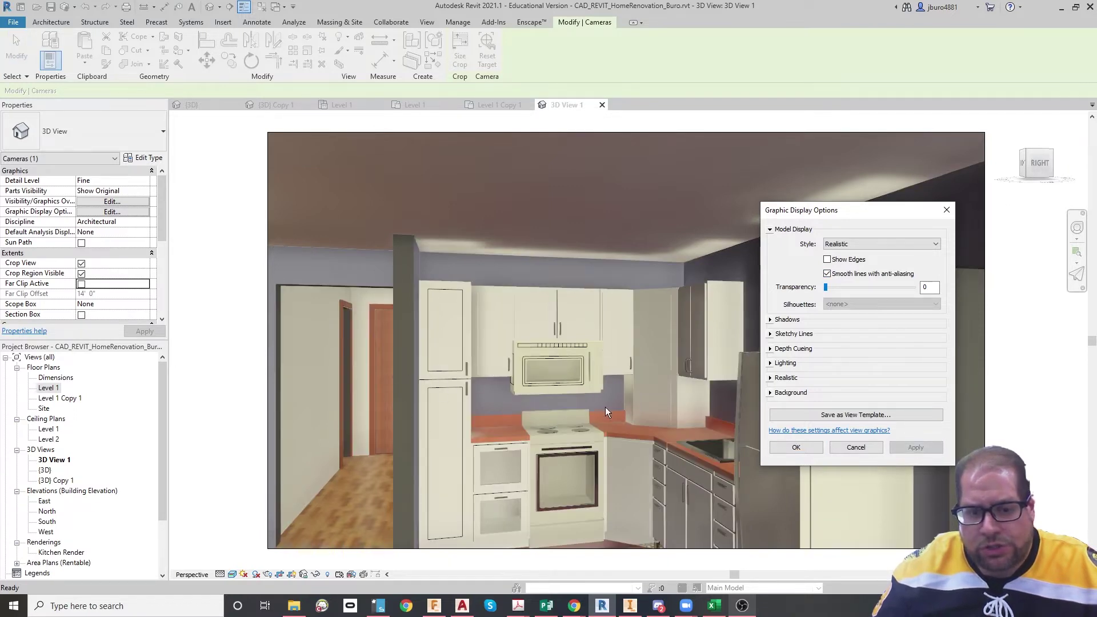
pyautogui.click(799, 444)
pyautogui.press('Escape')
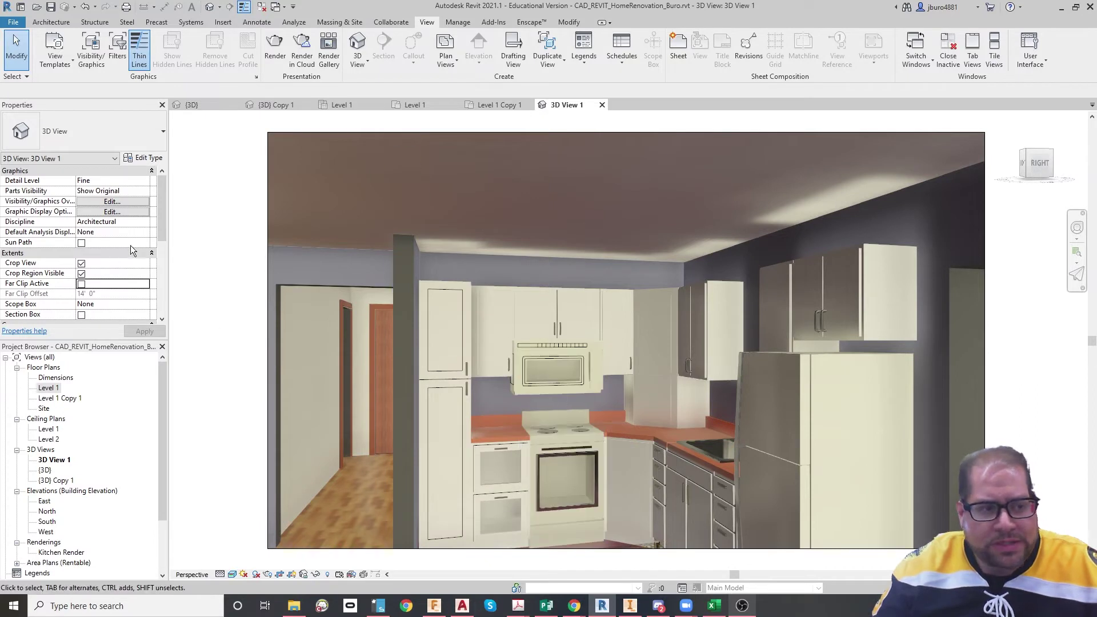
pyautogui.moveTo(161, 227); pyautogui.dragTo(169, 269)
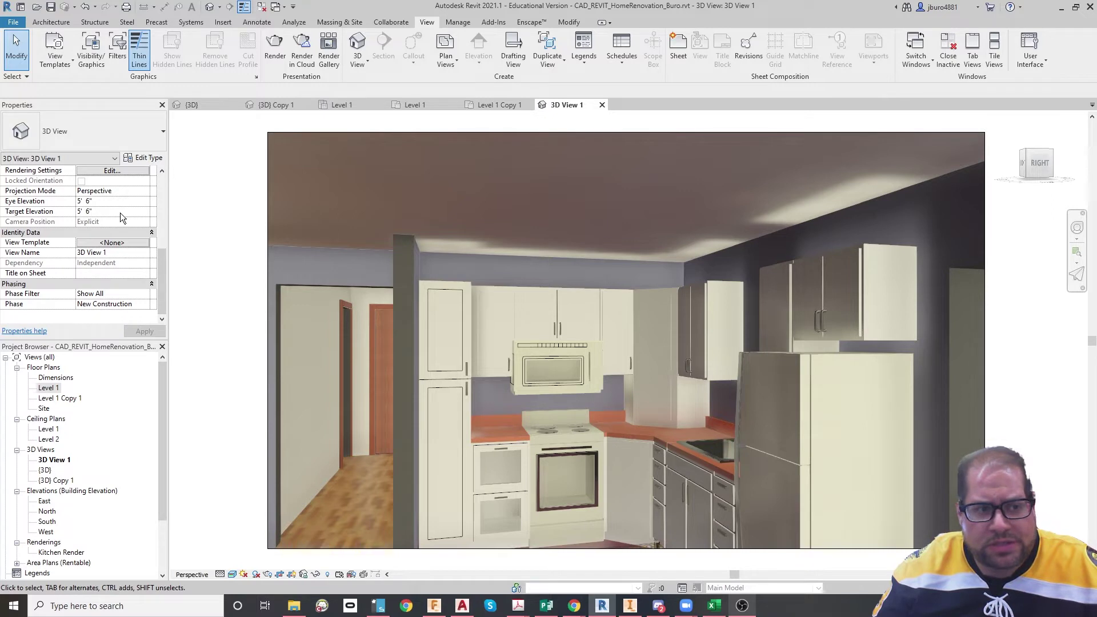
pyautogui.click(103, 212)
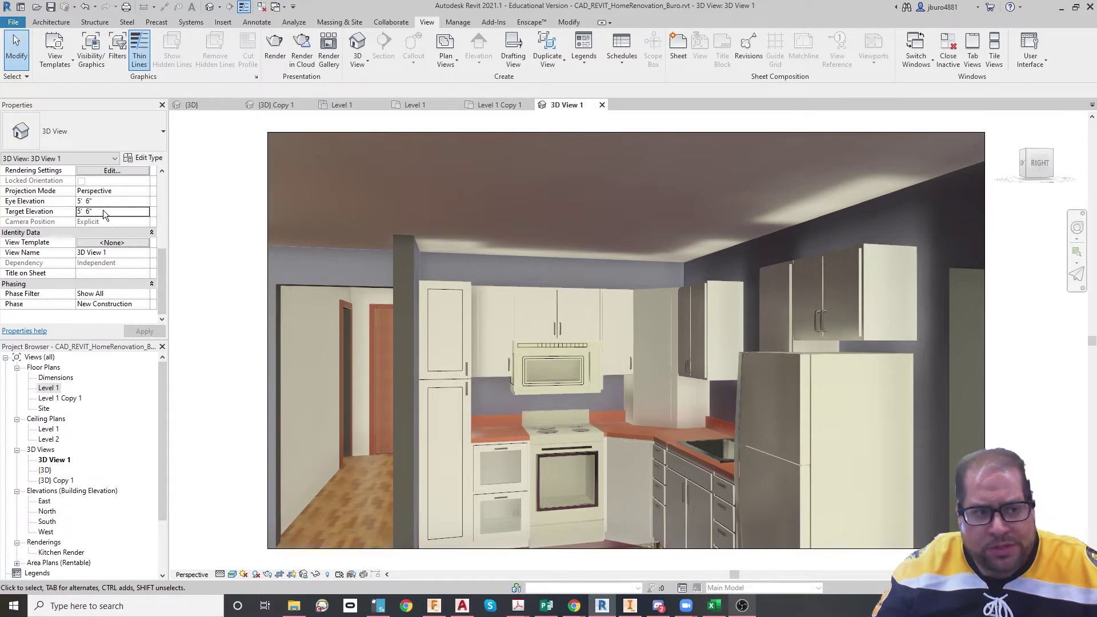
pyautogui.click(116, 200)
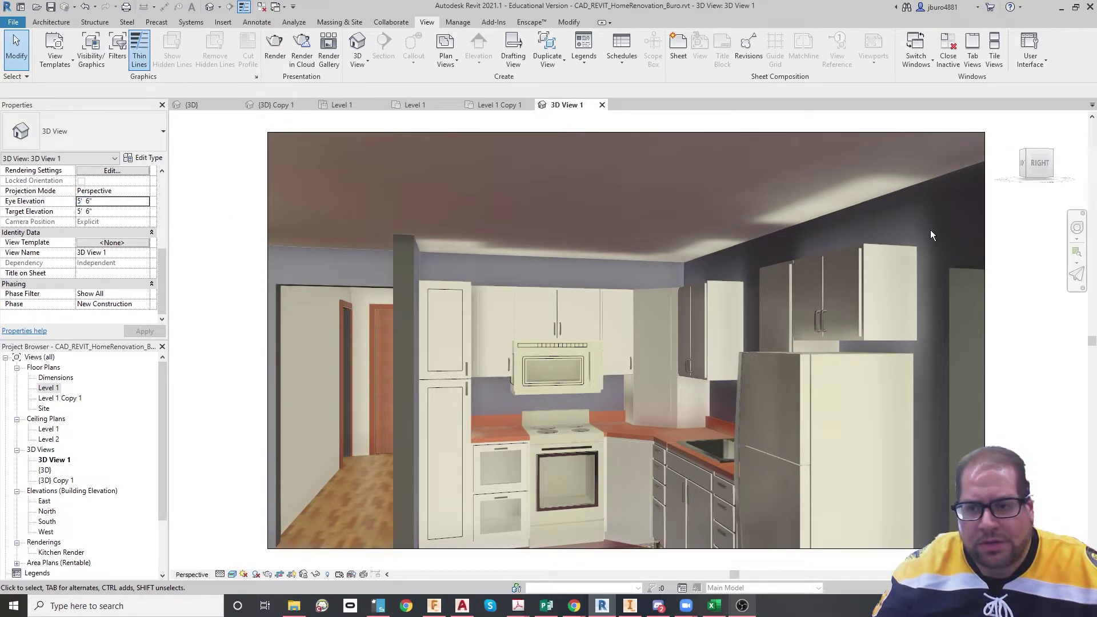
# Step: Orbit, look, raise, pan and tilt the camera with the Full Navigation Wheel to sit low by the bar counter
pyautogui.click(1077, 228)
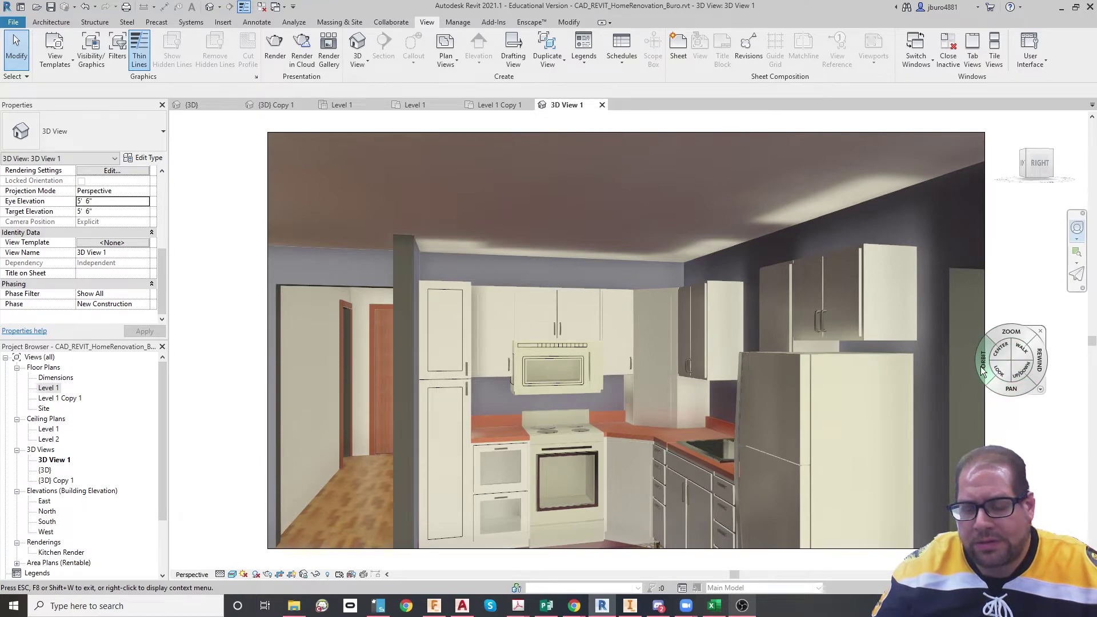
pyautogui.moveTo(983, 363)
pyautogui.mouseDown()
pyautogui.moveTo(1000, 370)
pyautogui.moveTo(978, 385)
pyautogui.moveTo(988, 373)
pyautogui.moveTo(967, 368)
pyautogui.moveTo(1037, 372)
pyautogui.moveTo(1012, 384)
pyautogui.moveTo(1005, 365)
pyautogui.moveTo(1004, 383)
pyautogui.moveTo(936, 389)
pyautogui.moveTo(1060, 384)
pyautogui.moveTo(197, 388)
pyautogui.moveTo(1053, 409)
pyautogui.moveTo(978, 420)
pyautogui.moveTo(978, 354)
pyautogui.moveTo(943, 355)
pyautogui.moveTo(1052, 356)
pyautogui.moveTo(1030, 375)
pyautogui.moveTo(1025, 361)
pyautogui.moveTo(993, 358)
pyautogui.moveTo(1009, 362)
pyautogui.moveTo(1003, 384)
pyautogui.moveTo(1028, 463)
pyautogui.moveTo(970, 290)
pyautogui.moveTo(984, 378)
pyautogui.moveTo(1003, 382)
pyautogui.mouseUp()
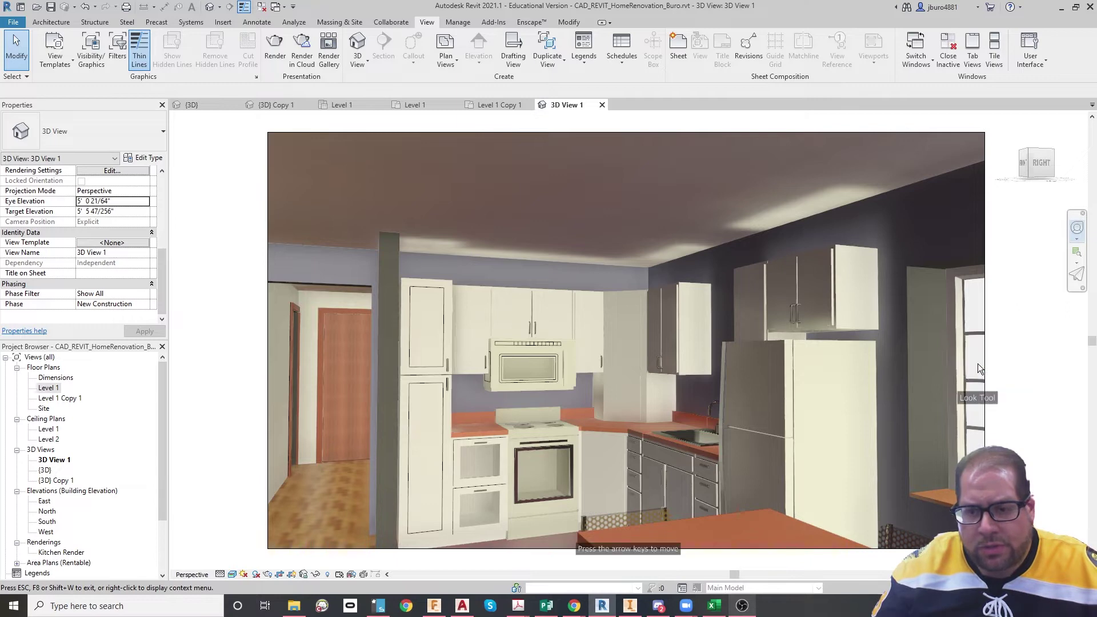
pyautogui.moveTo(977, 364); pyautogui.dragTo(657, 514)
pyautogui.moveTo(657, 516); pyautogui.dragTo(1002, 396)
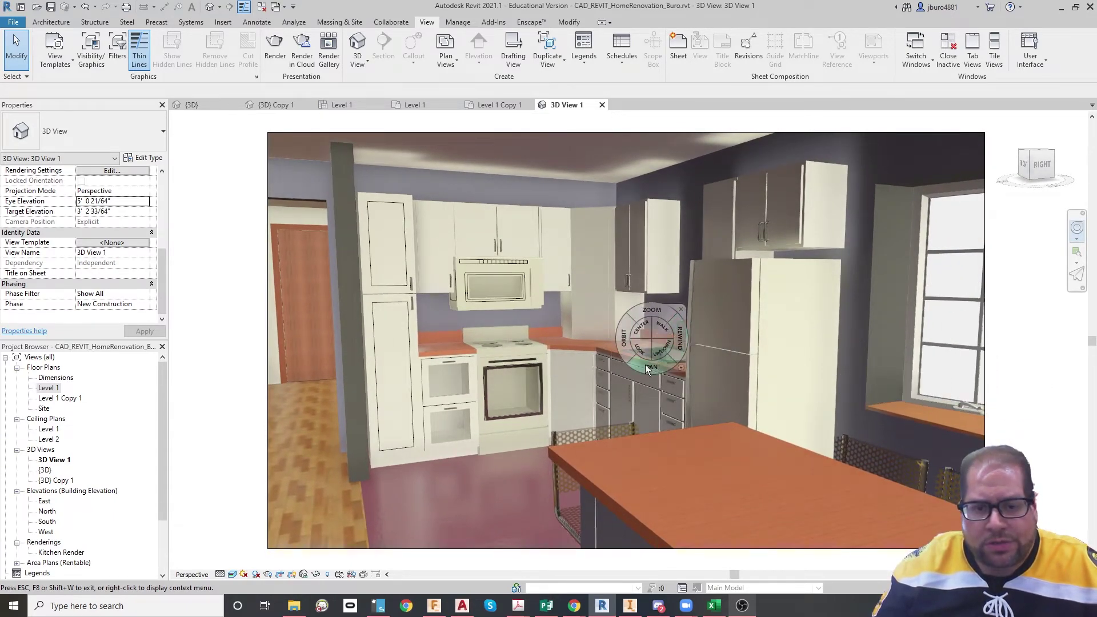
pyautogui.moveTo(666, 351); pyautogui.dragTo(573, 347)
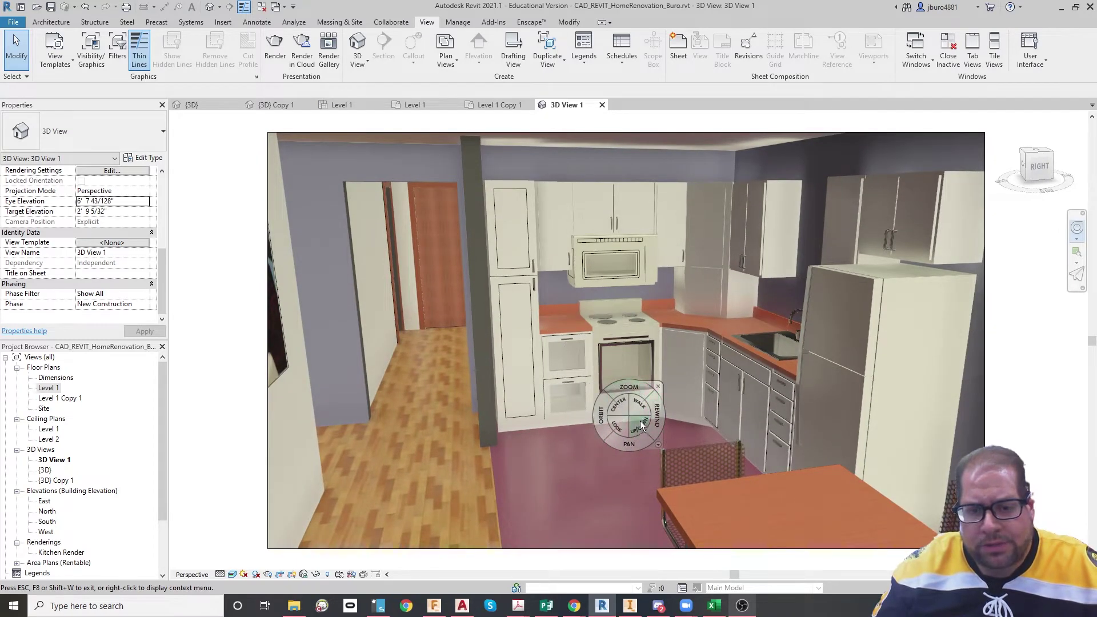
pyautogui.moveTo(628, 443); pyautogui.dragTo(765, 551)
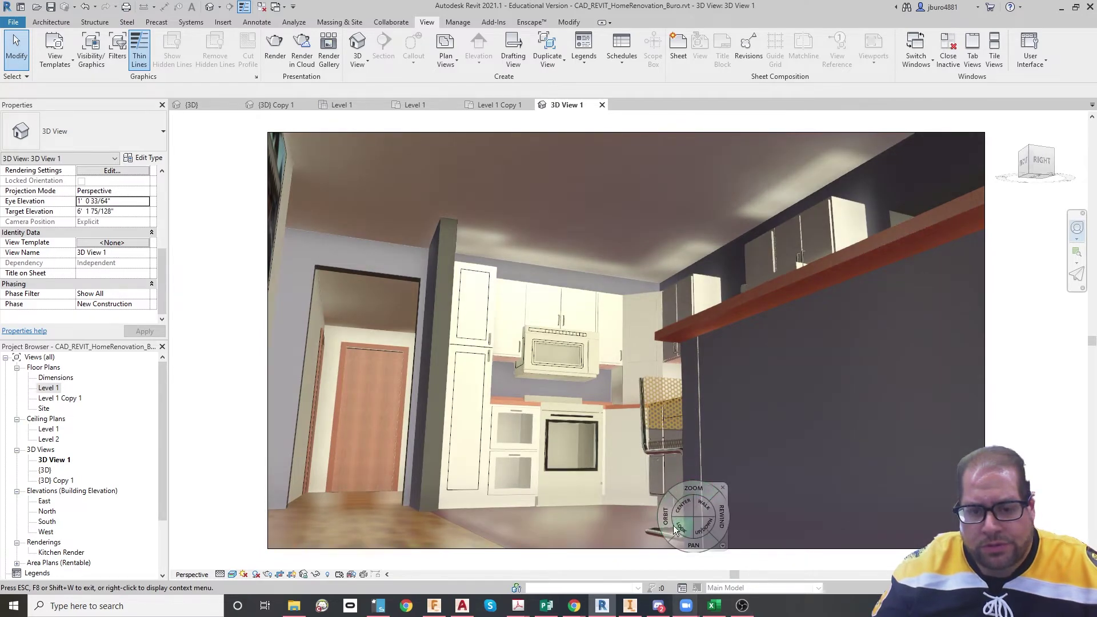
pyautogui.moveTo(681, 540); pyautogui.dragTo(671, 114)
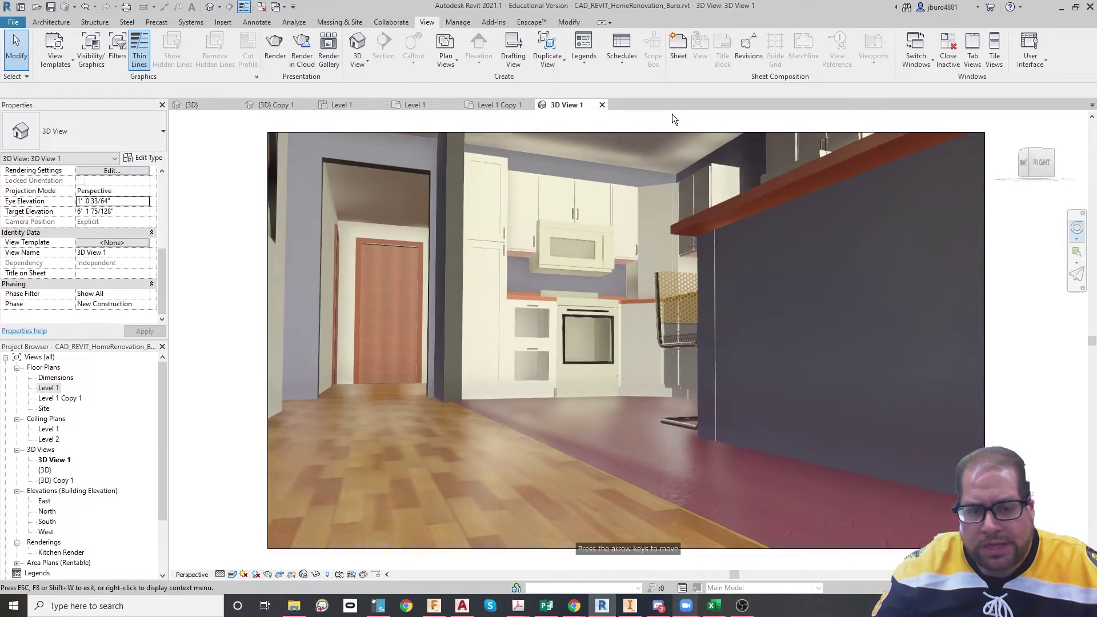
# Step: Zoom the camera in and out, then rewind to an earlier camera position
pyautogui.moveTo(685, 50); pyautogui.dragTo(685, 52)
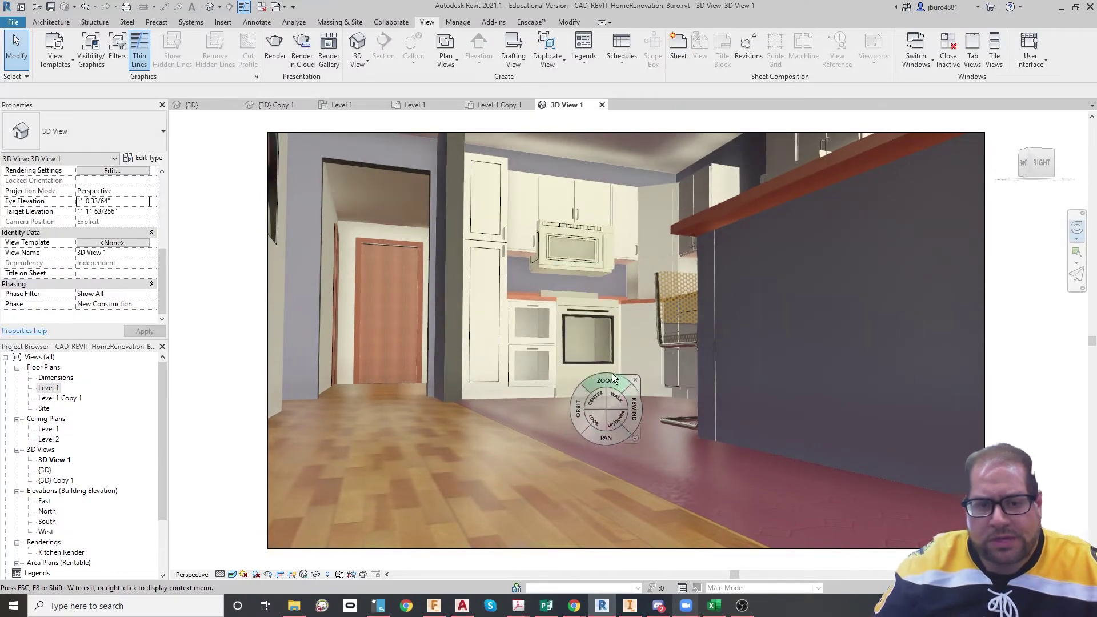
pyautogui.moveTo(601, 375); pyautogui.dragTo(622, 386)
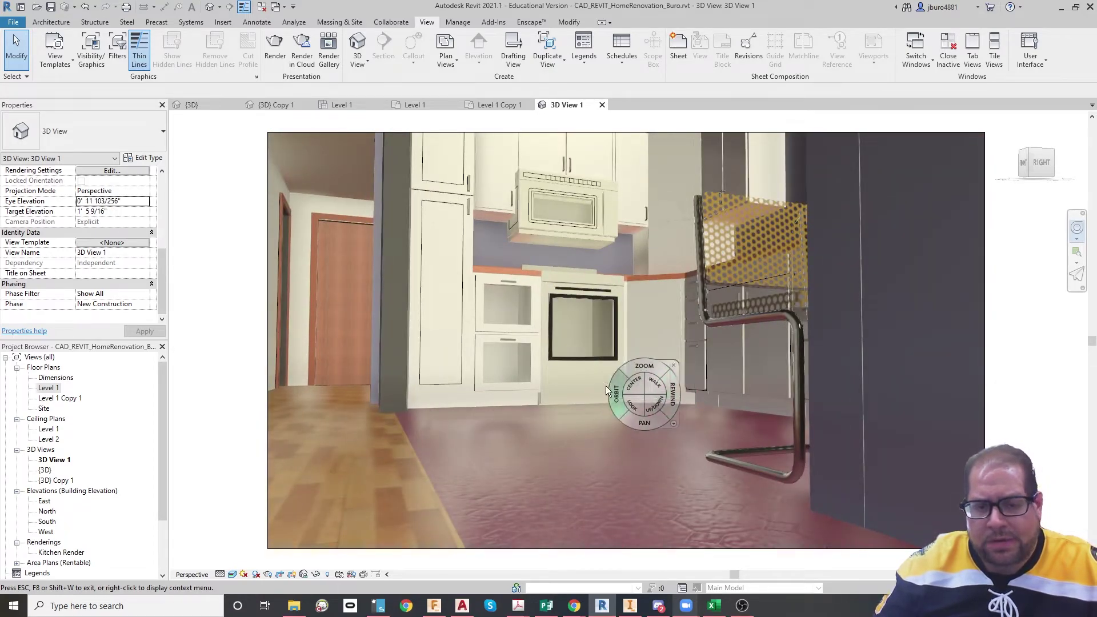
pyautogui.moveTo(622, 359)
pyautogui.mouseDown()
pyautogui.moveTo(555, 371)
pyautogui.moveTo(437, 372)
pyautogui.moveTo(594, 369)
pyautogui.moveTo(626, 355)
pyautogui.moveTo(366, 371)
pyautogui.moveTo(604, 359)
pyautogui.moveTo(506, 348)
pyautogui.moveTo(644, 344)
pyautogui.moveTo(620, 365)
pyautogui.mouseUp()
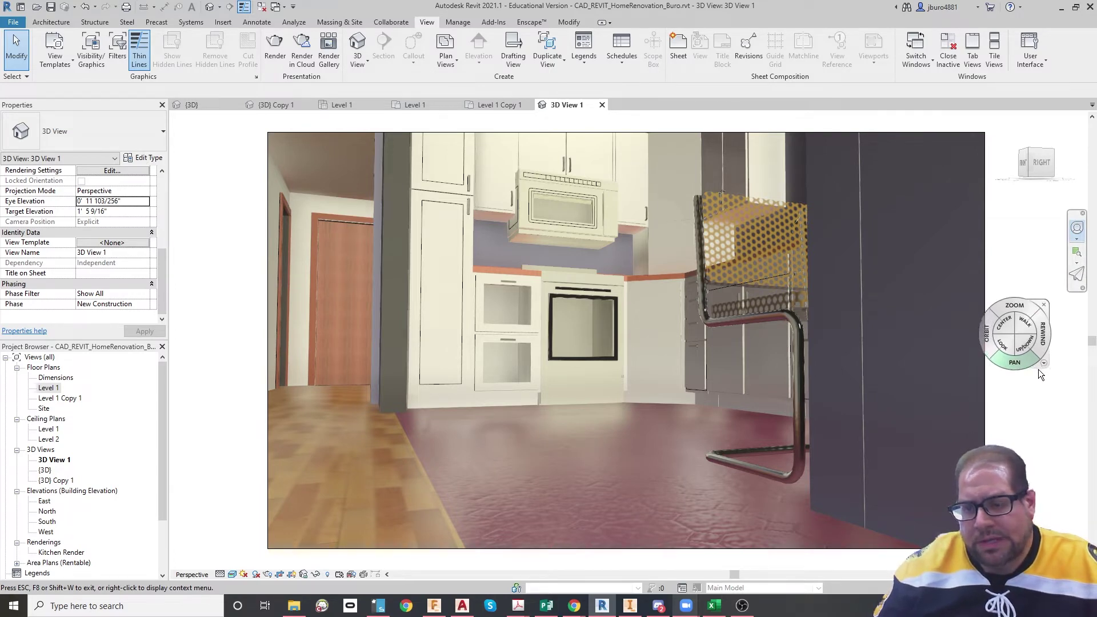
pyautogui.press('Escape')
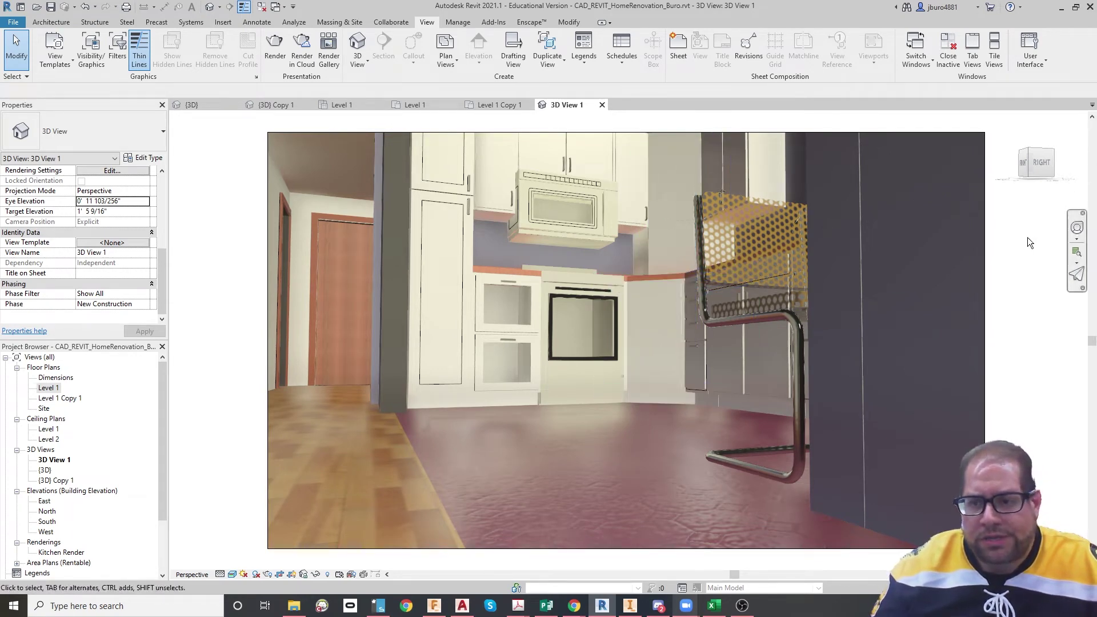
# Step: Raise the camera above the roof, then lower it to 5' 7 23/128" eye height
pyautogui.click(1077, 240)
pyautogui.moveTo(1025, 315); pyautogui.dragTo(1025, 290)
pyautogui.scroll(-8, 1005, 381)
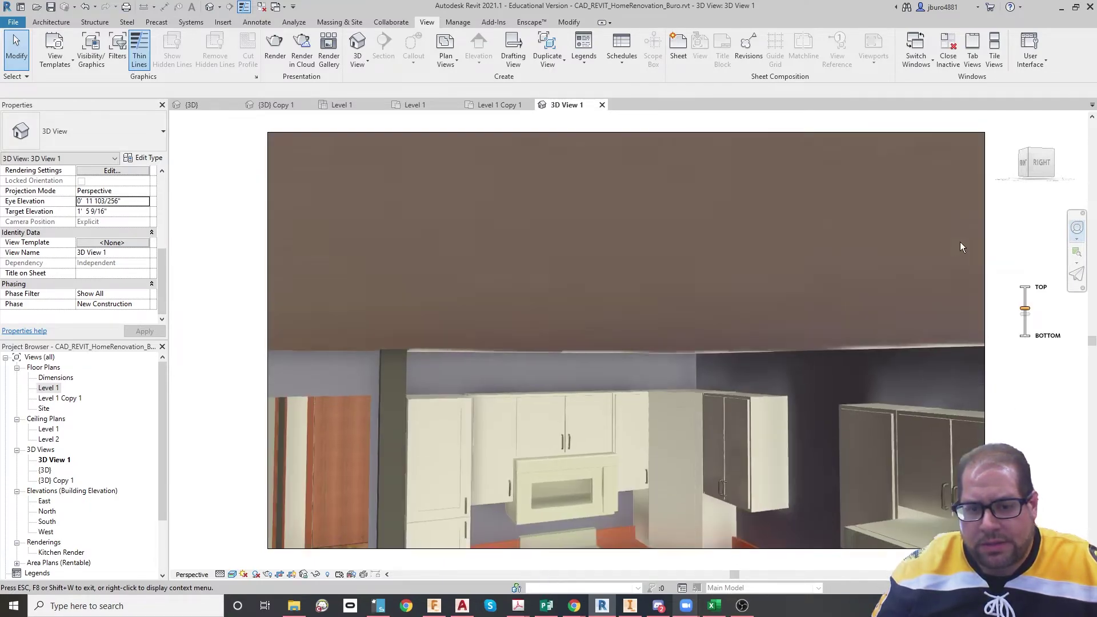
pyautogui.moveTo(961, 247); pyautogui.dragTo(354, 368)
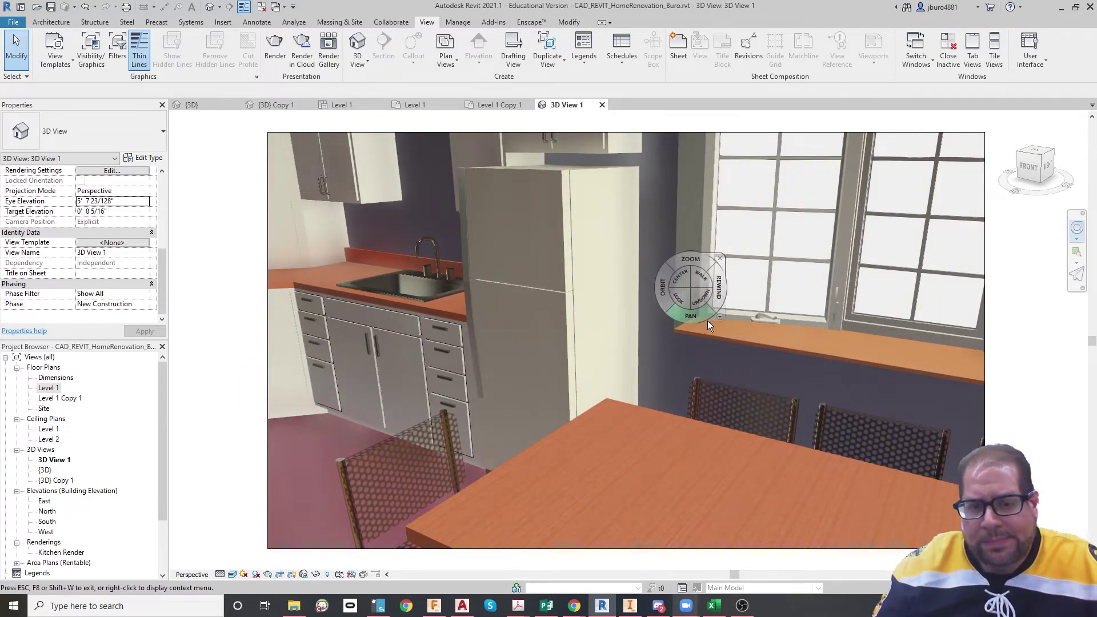
pyautogui.press('Escape')
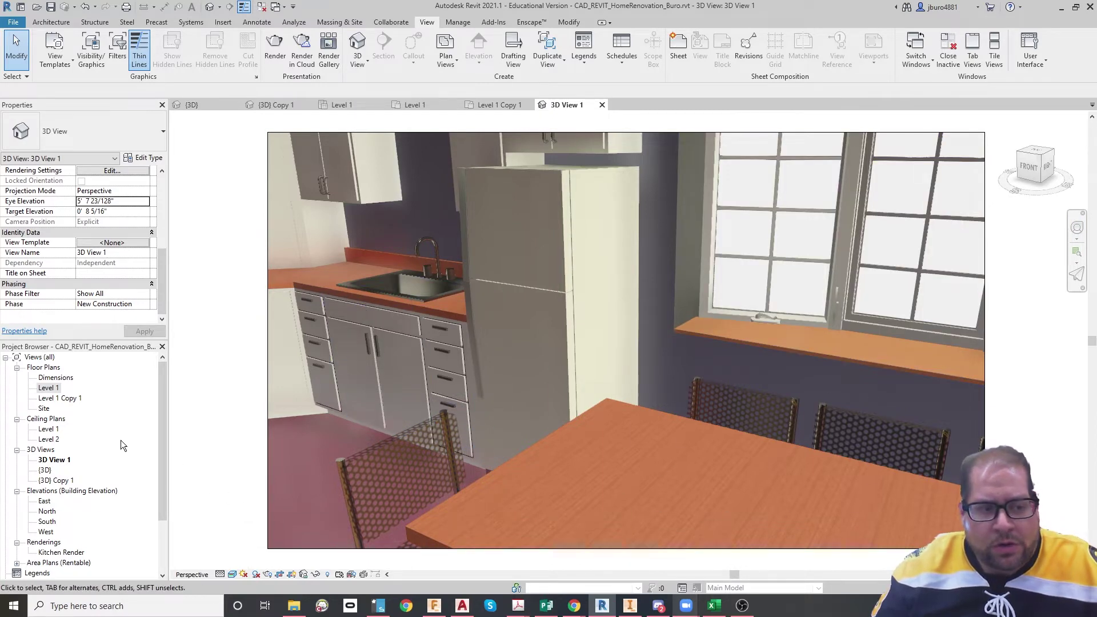
# Step: Reopen the 3D View 1 kitchen perspective and bring up its Project Browser options
pyautogui.click(45, 471)
pyautogui.doubleClick(45, 471)
pyautogui.doubleClick(60, 461)
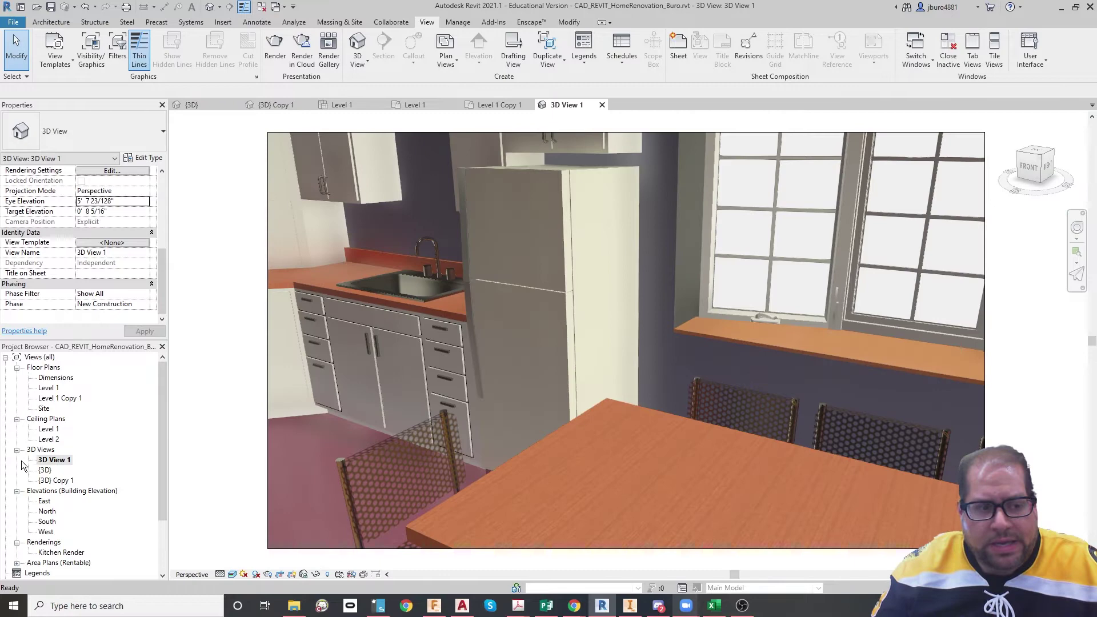
pyautogui.rightClick(54, 462)
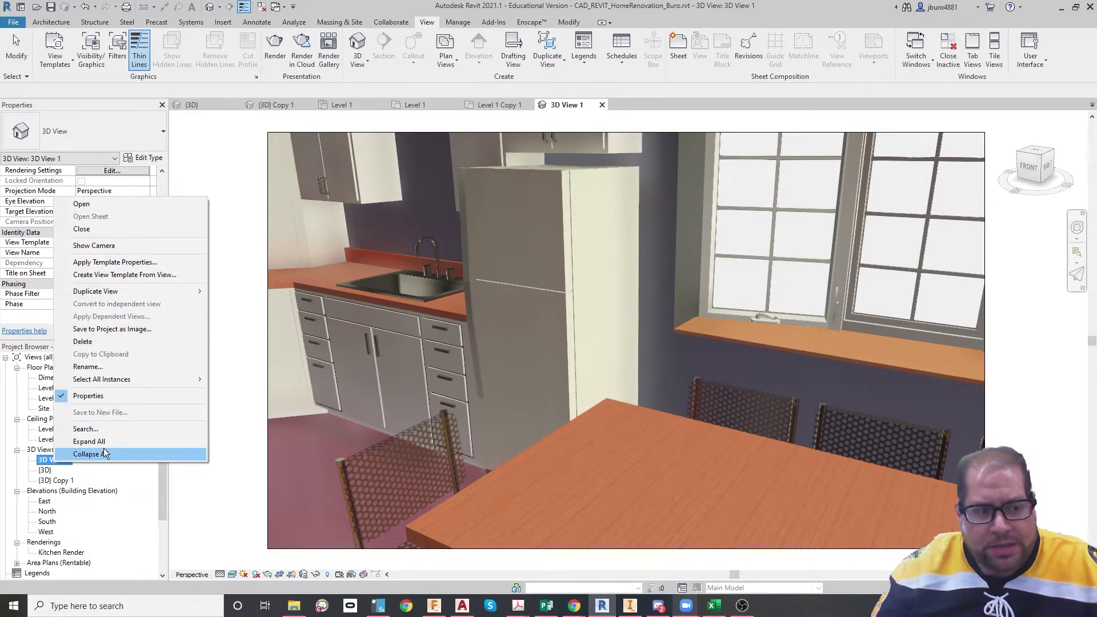
# Step: Save 3D View 1 as the project image 'Bay Window', fitted vertically to 2048 pixels
pyautogui.click(159, 328)
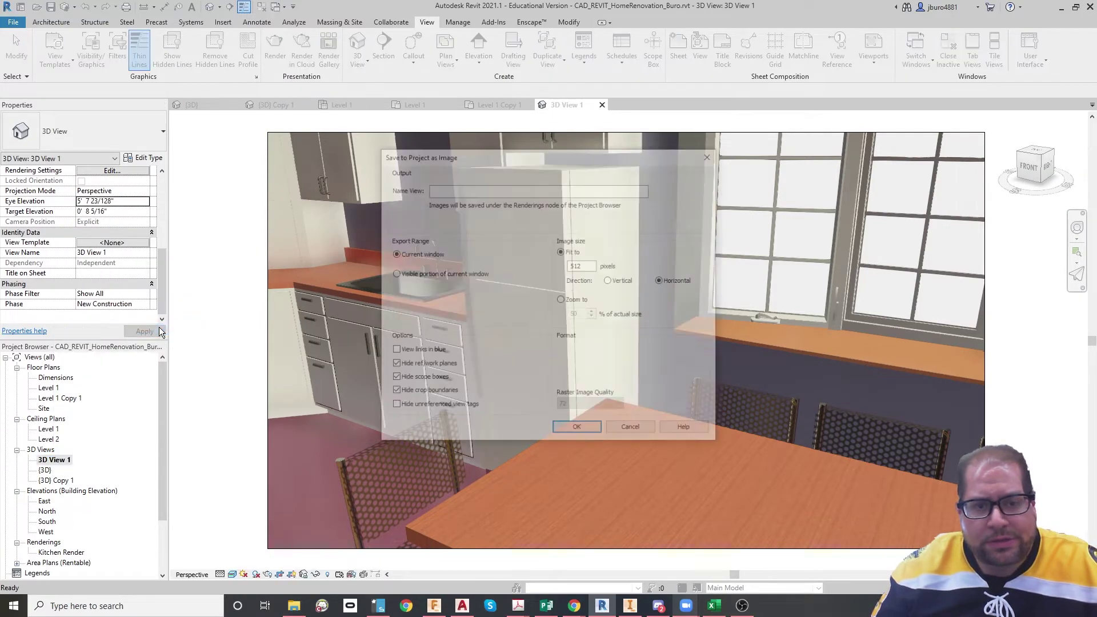
pyautogui.click(520, 195)
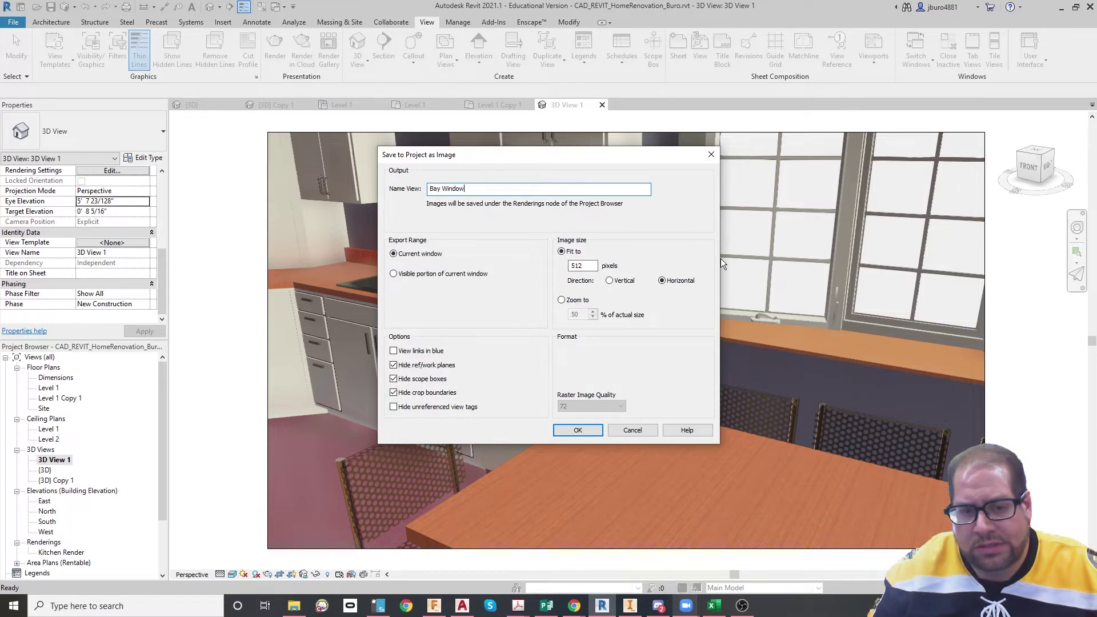
pyautogui.click(611, 281)
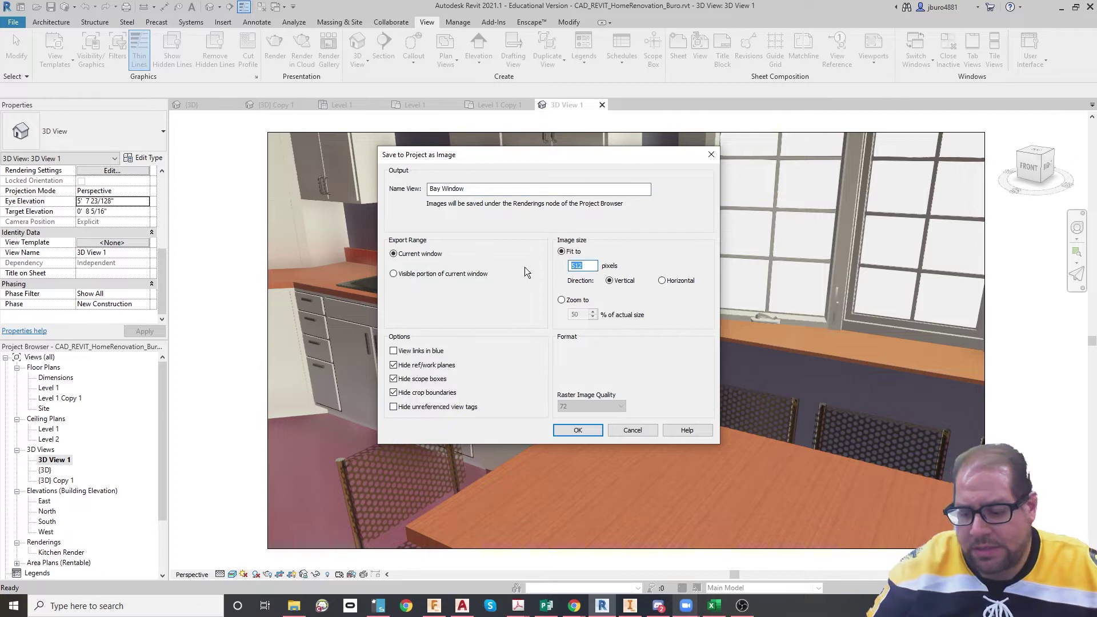
pyautogui.write('2048')
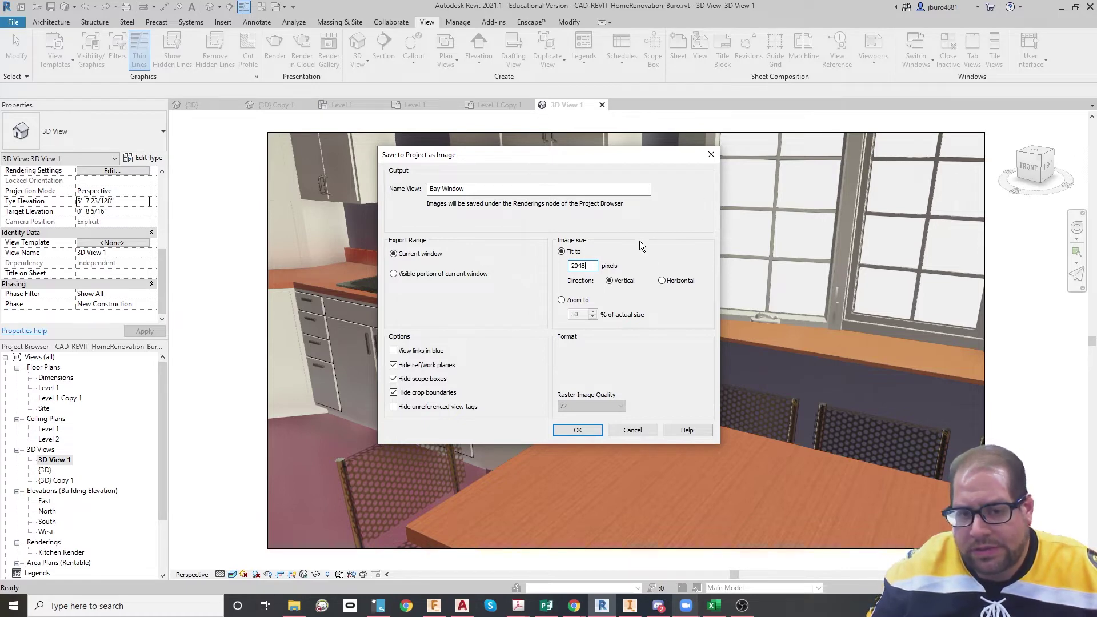
pyautogui.click(578, 436)
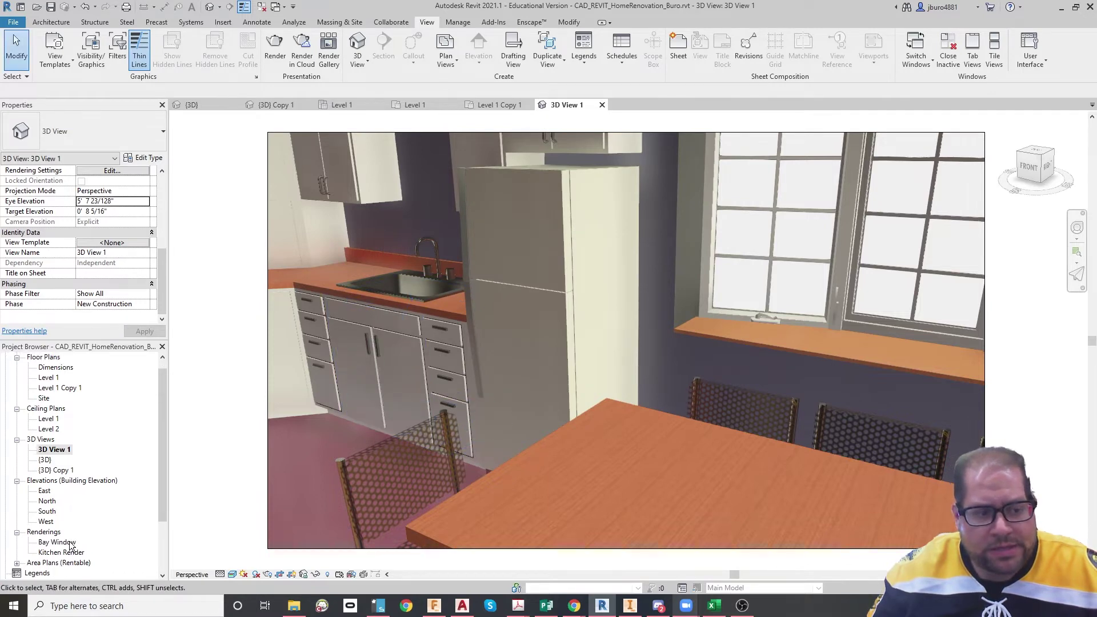
# Step: Open the saved Bay Window rendering, then zoom and pan to inspect the left cabinets
pyautogui.doubleClick(58, 542)
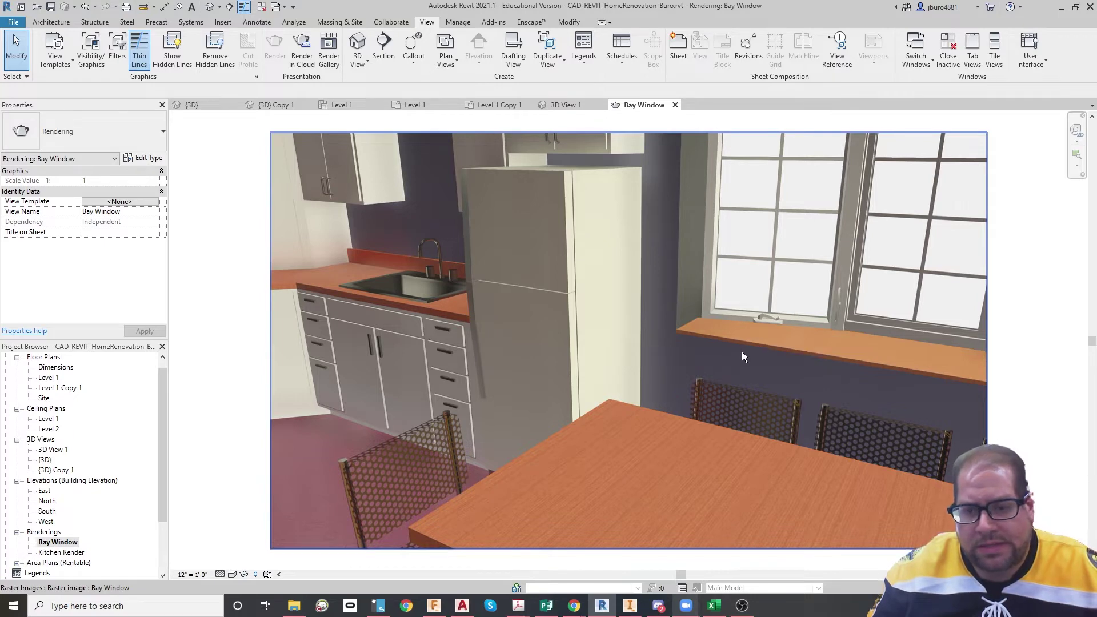
pyautogui.scroll(6, 741, 354)
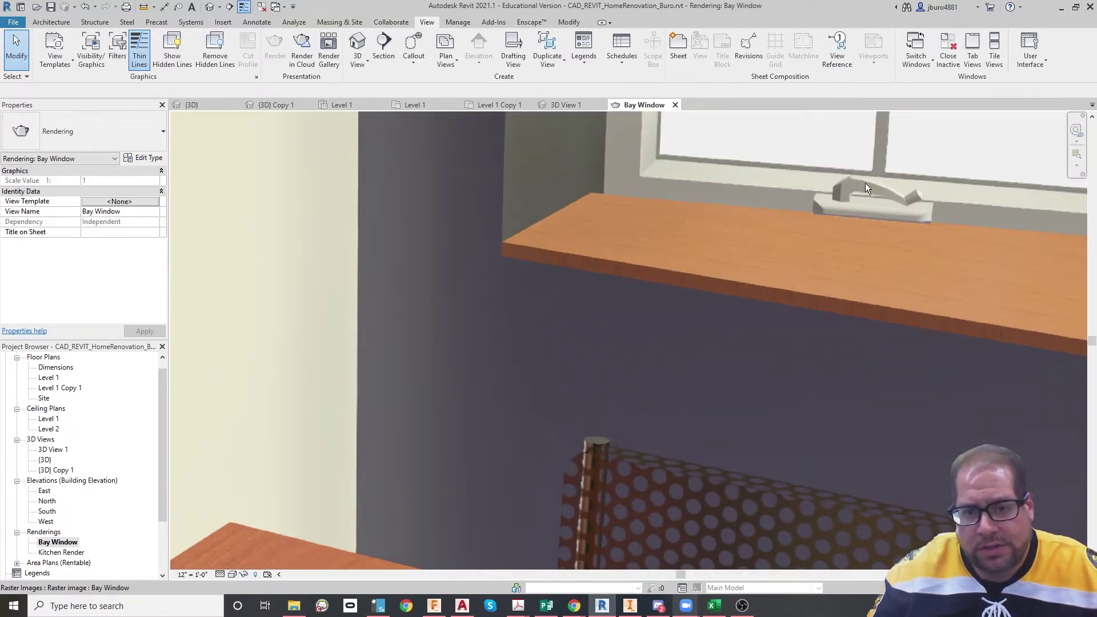
pyautogui.scroll(2, 697, 188)
pyautogui.scroll(6, 483, 281)
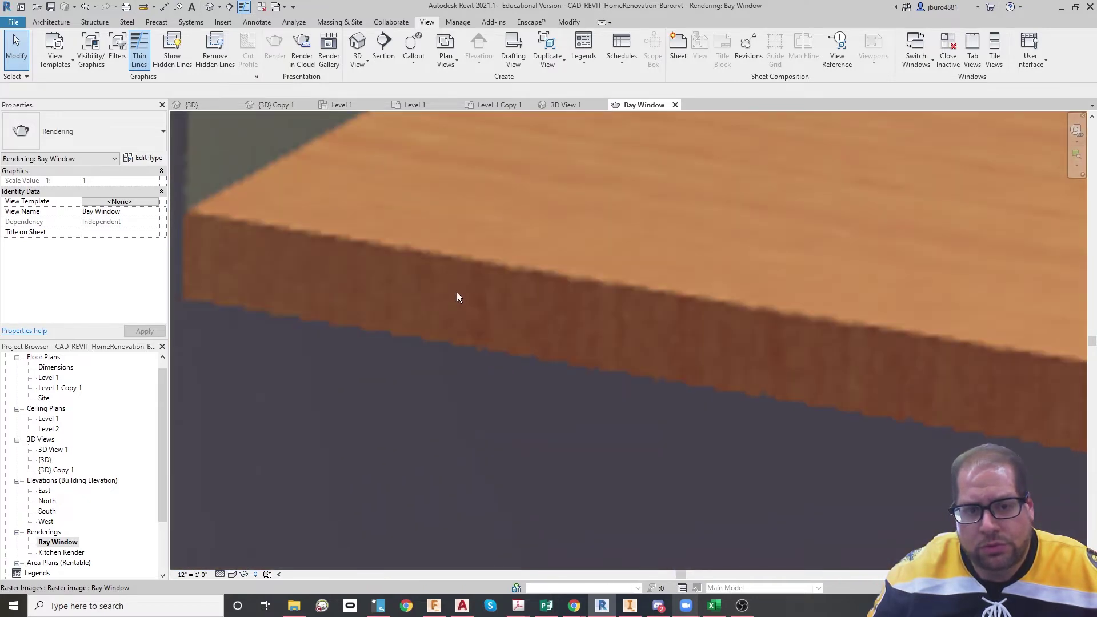
pyautogui.scroll(-8, 457, 298)
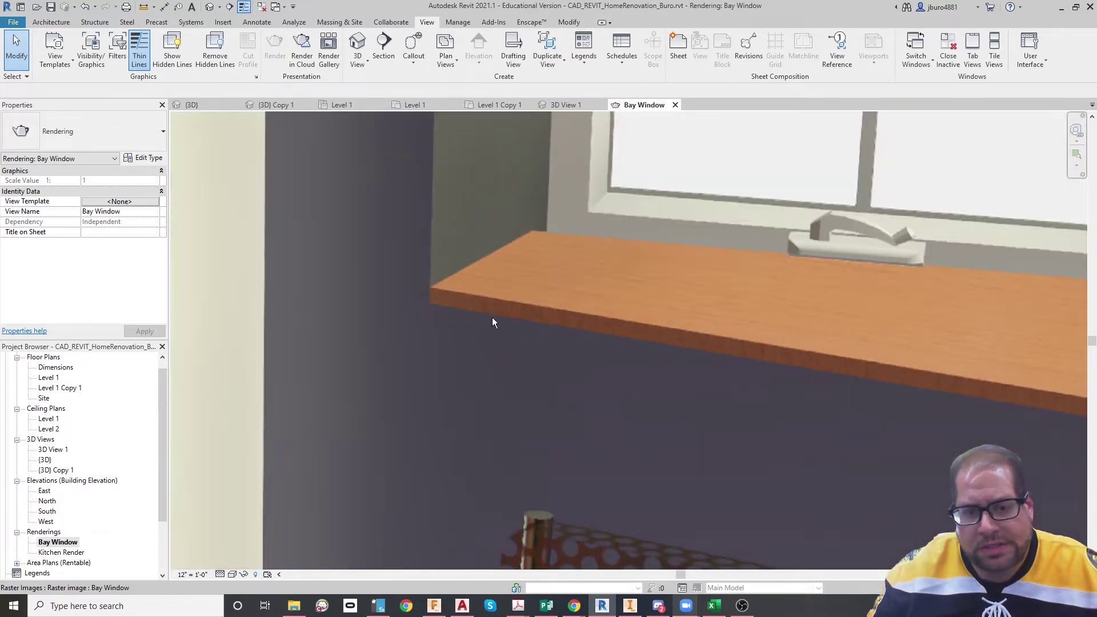
pyautogui.scroll(-8, 494, 324)
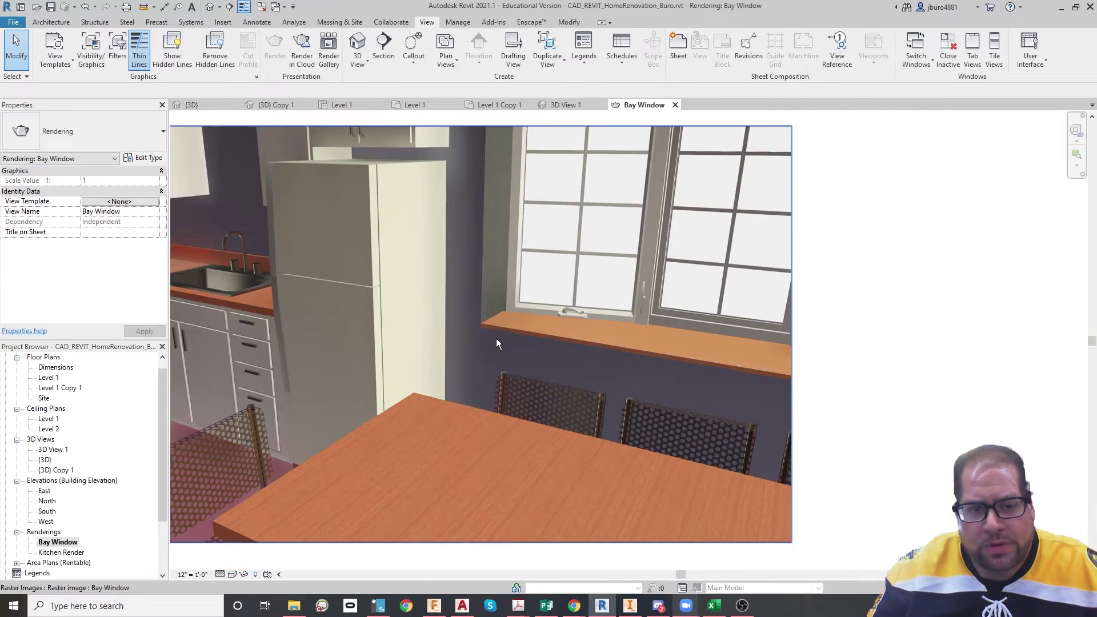
pyautogui.moveTo(496, 338); pyautogui.dragTo(635, 332, button='middle')
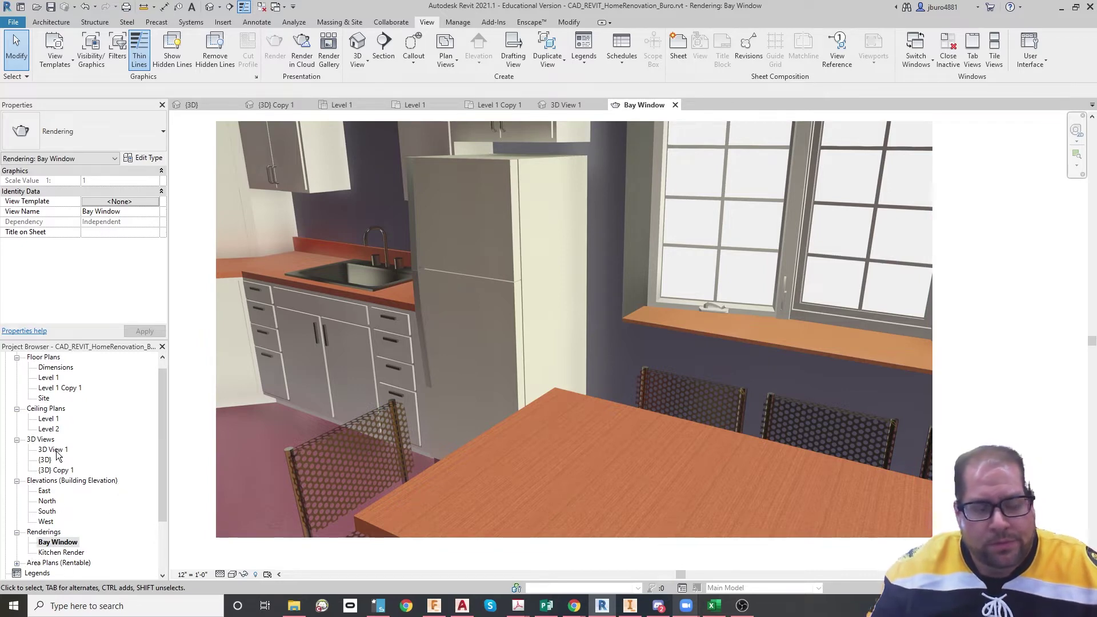
# Step: From the Level 1 plan, place a camera aimed at the kitchen sink, creating 3D View 2
pyautogui.doubleClick(48, 377)
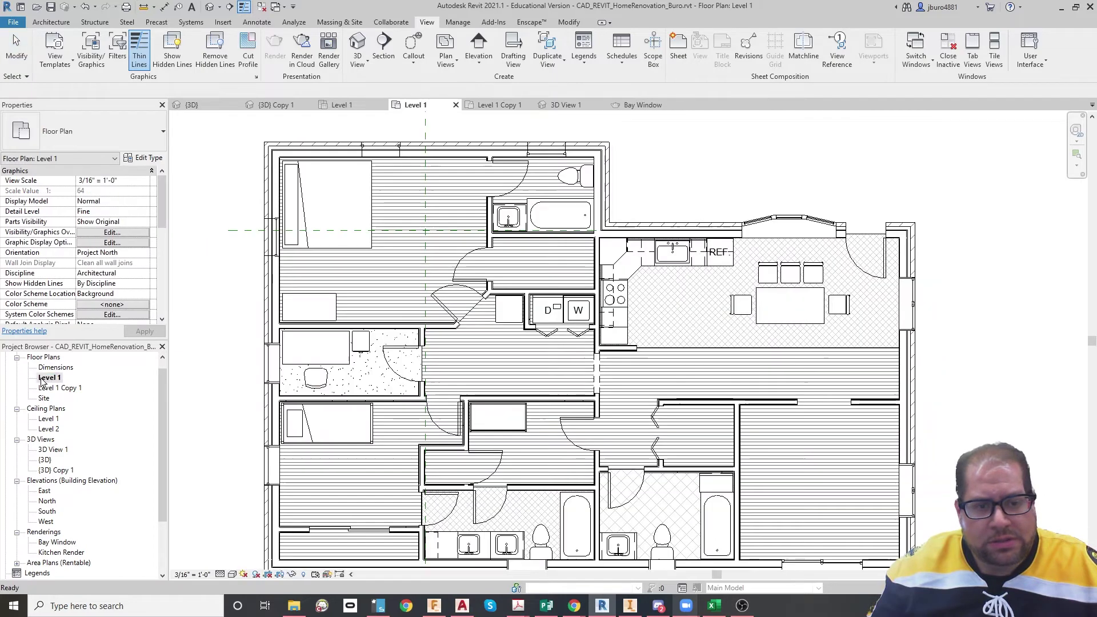
pyautogui.moveTo(801, 379)
pyautogui.mouseDown(button='middle')
pyautogui.moveTo(590, 384)
pyautogui.moveTo(625, 364)
pyautogui.mouseUp(button='middle')
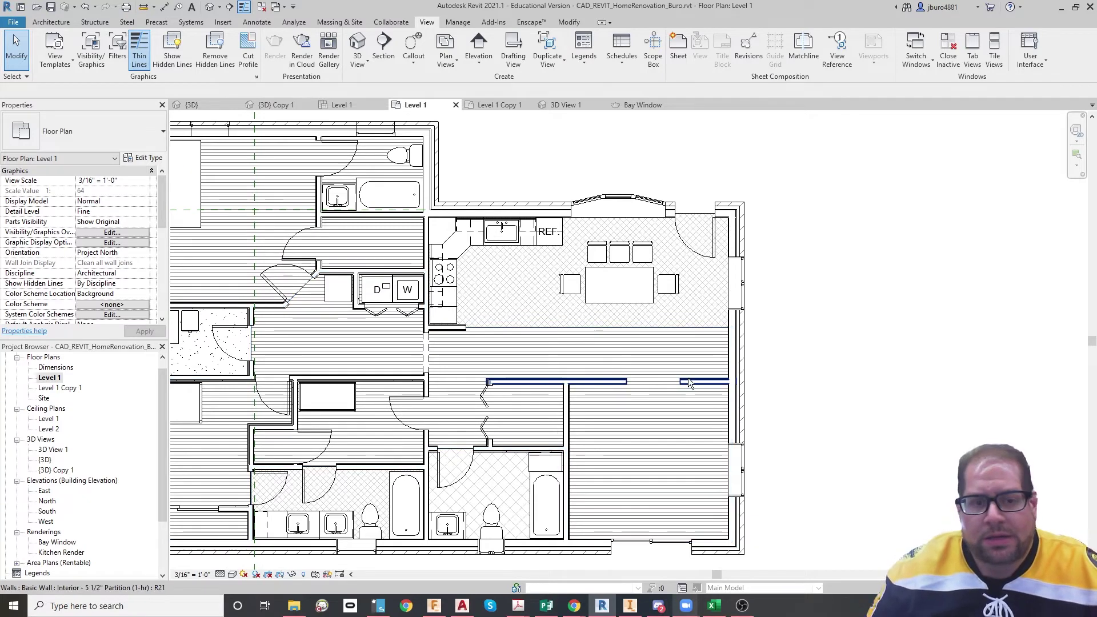
pyautogui.click(358, 63)
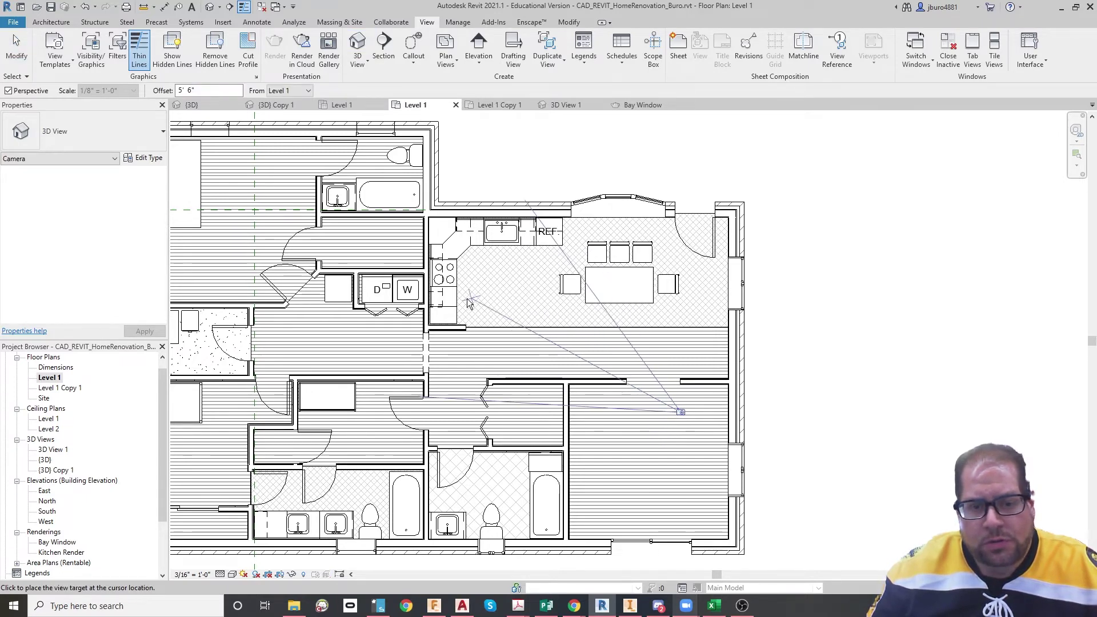
pyautogui.click(489, 239)
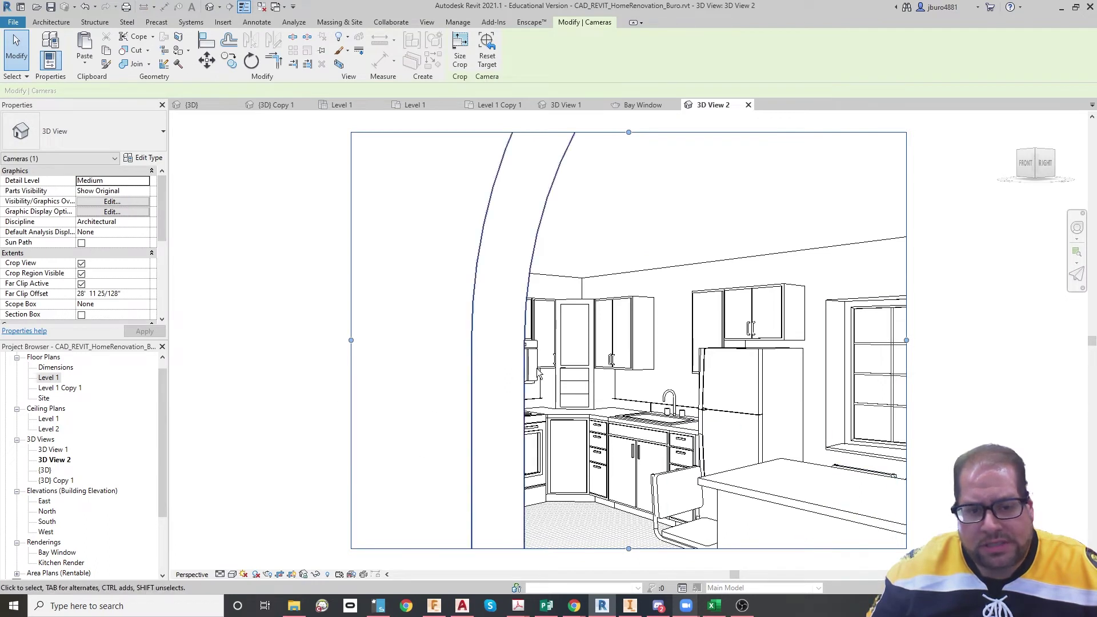
# Step: Switch 3D View 2 to the Realistic style and widen its crop on both sides
pyautogui.click(230, 576)
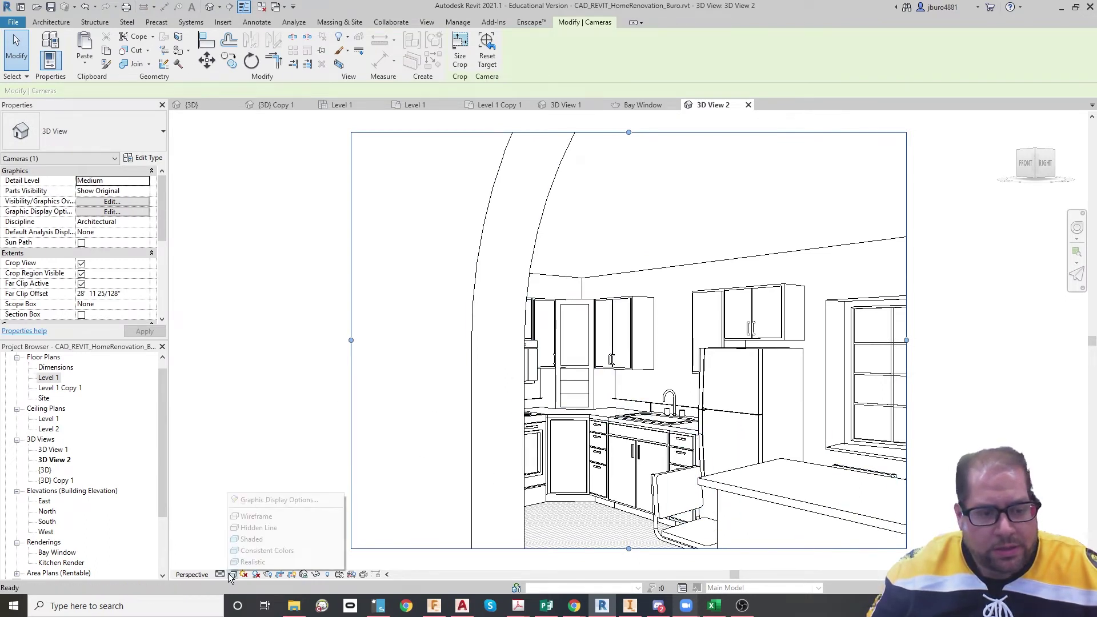
pyautogui.click(255, 562)
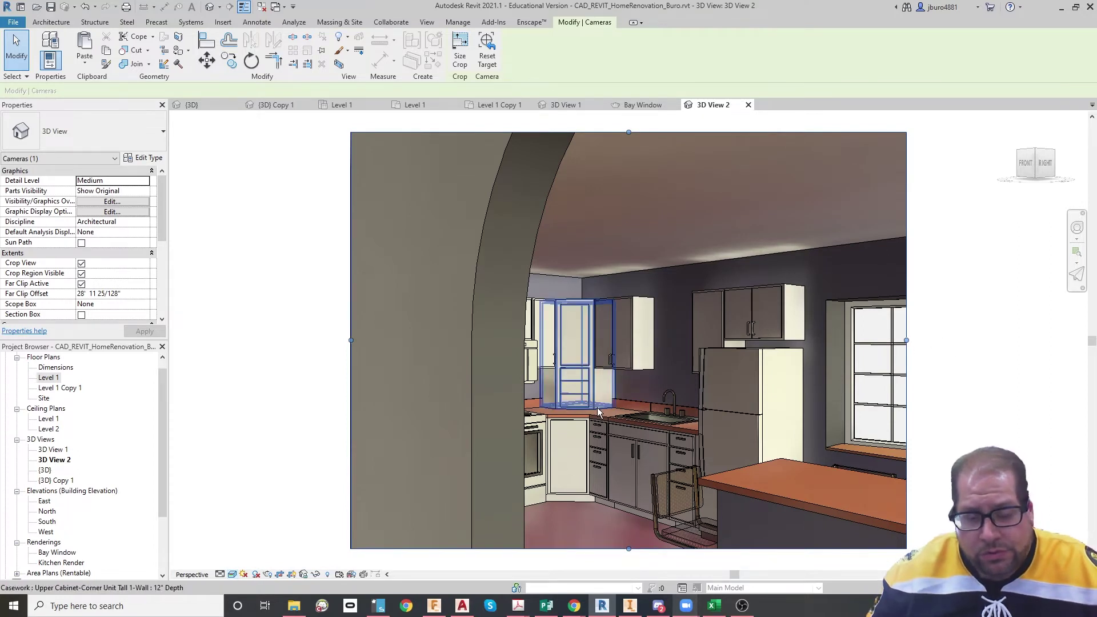
pyautogui.moveTo(906, 340); pyautogui.dragTo(985, 341)
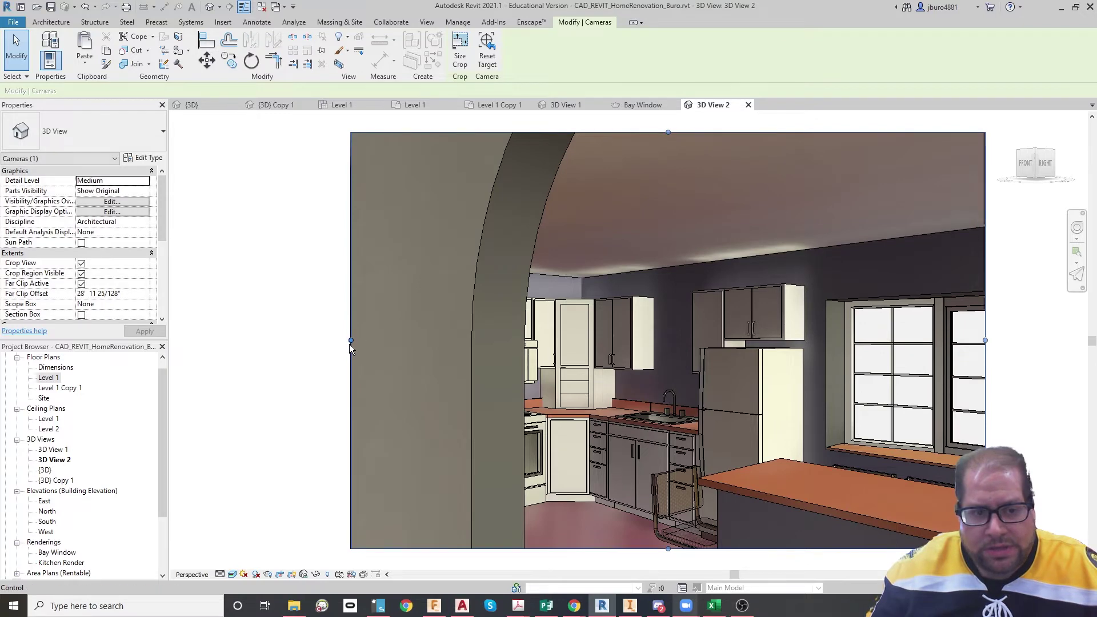
pyautogui.moveTo(351, 341); pyautogui.dragTo(287, 365)
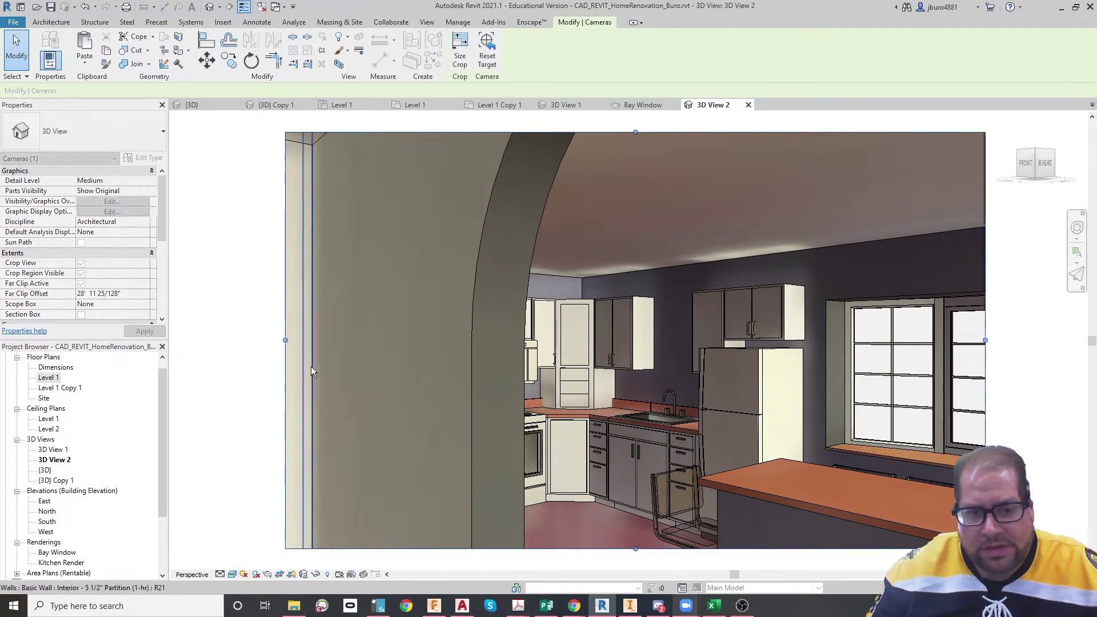
# Step: Hide the arch wall, the left-wall decal and the left side wall in this view
pyautogui.click(473, 361)
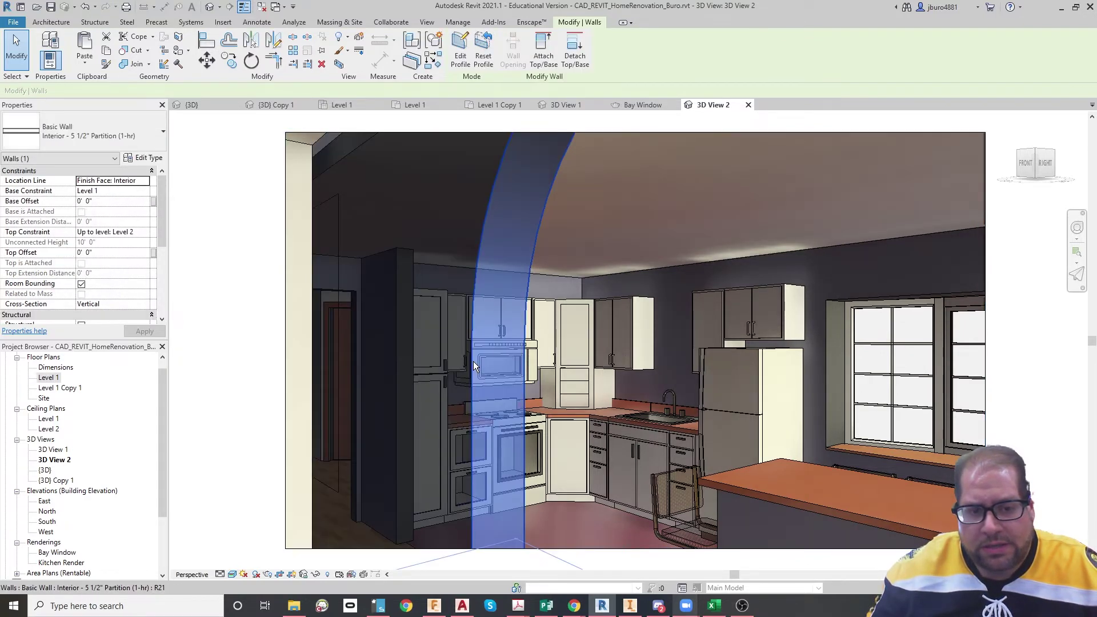
pyautogui.rightClick(473, 361)
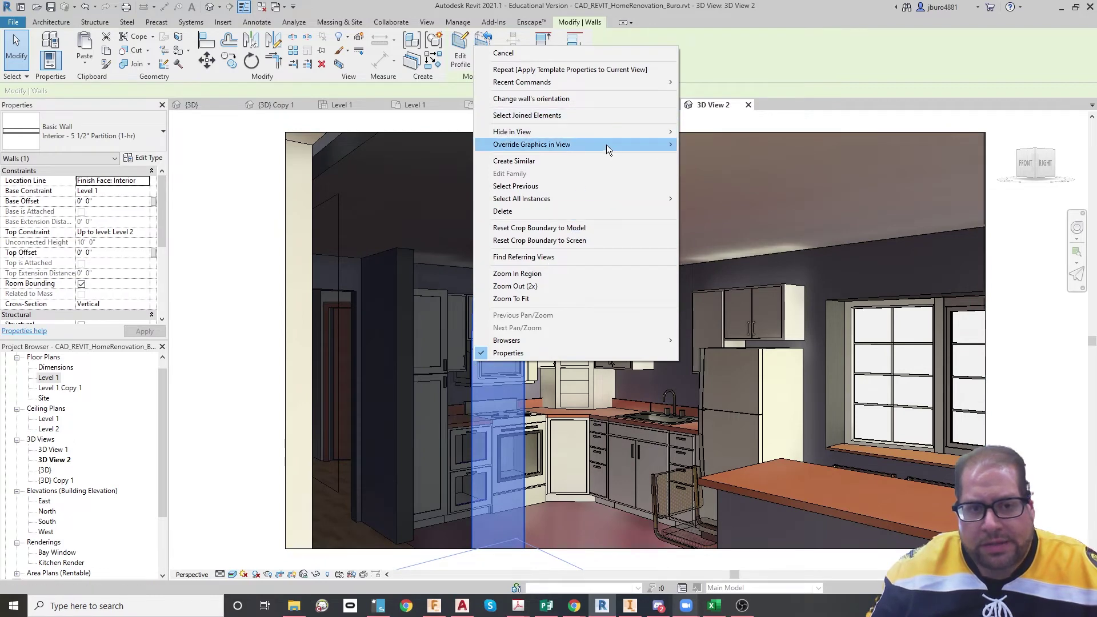
pyautogui.moveTo(588, 133)
pyautogui.click(714, 135)
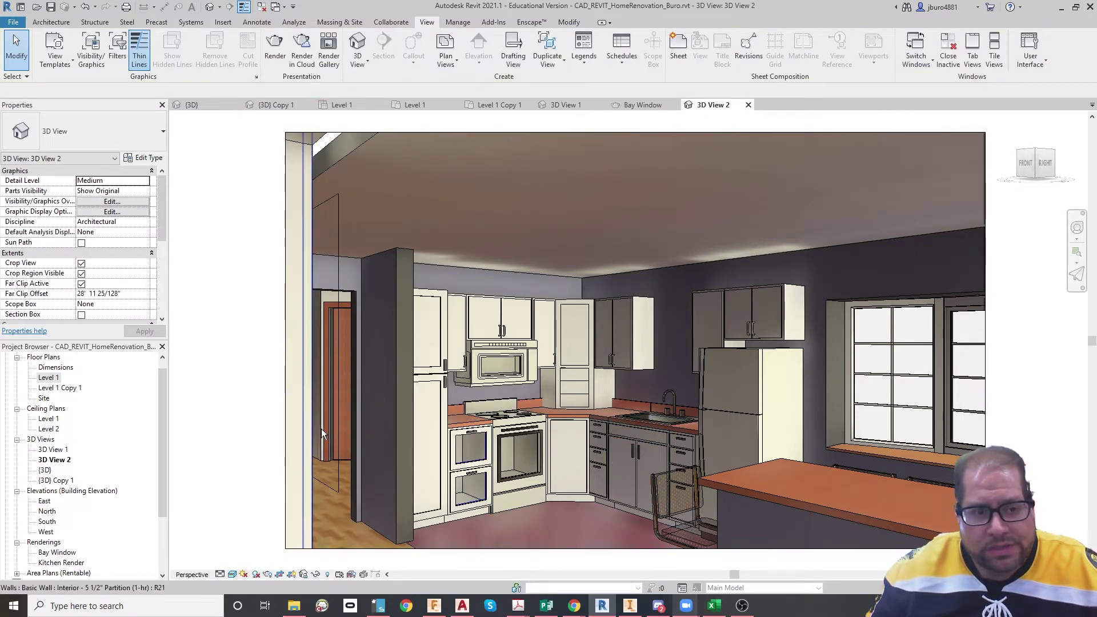
pyautogui.click(337, 477)
pyautogui.rightClick(337, 479)
pyautogui.moveTo(463, 252)
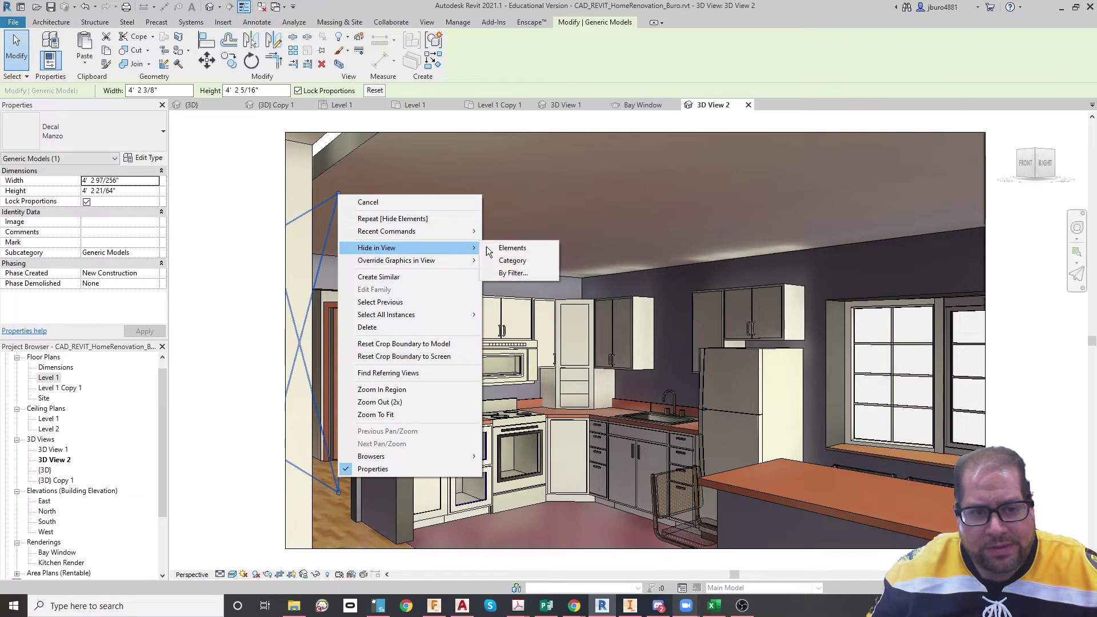
pyautogui.click(523, 252)
pyautogui.click(309, 347)
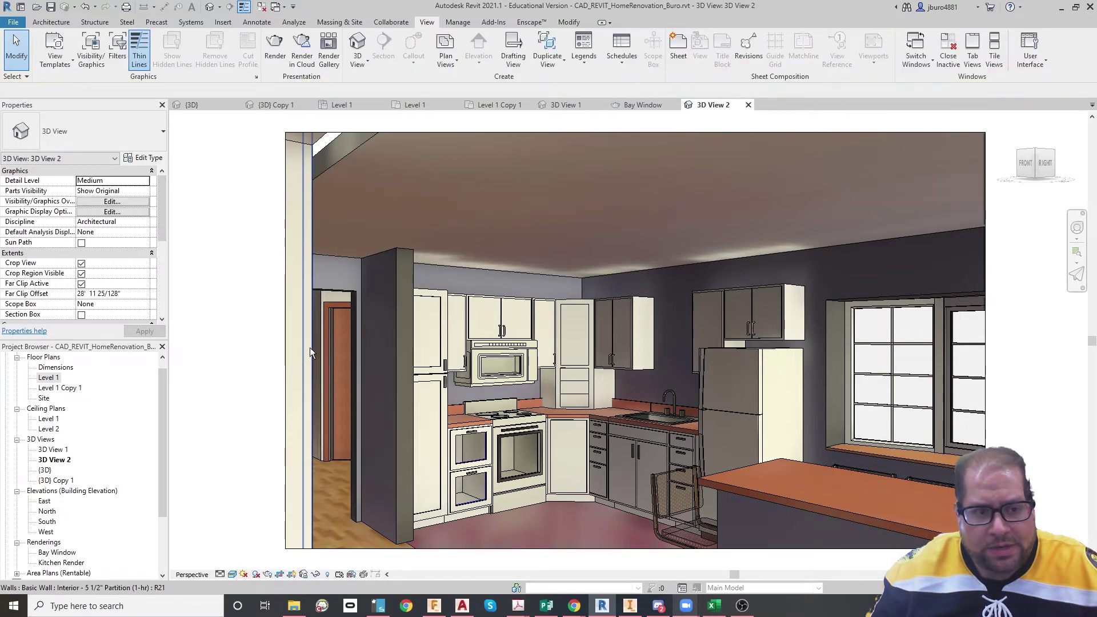
pyautogui.rightClick(310, 348)
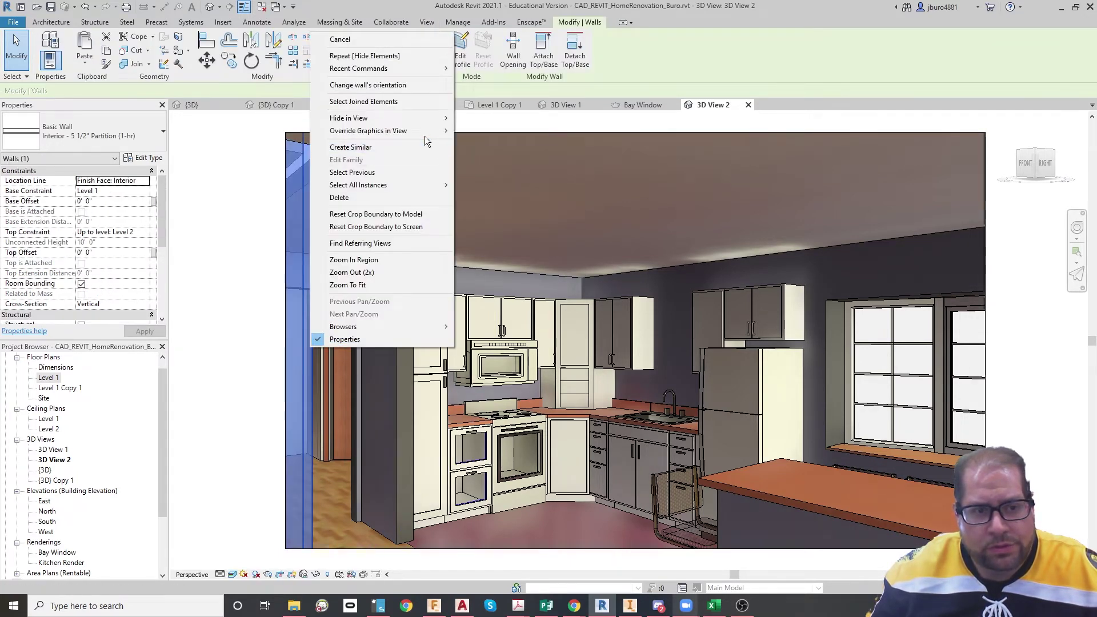
pyautogui.moveTo(446, 118)
pyautogui.click(485, 118)
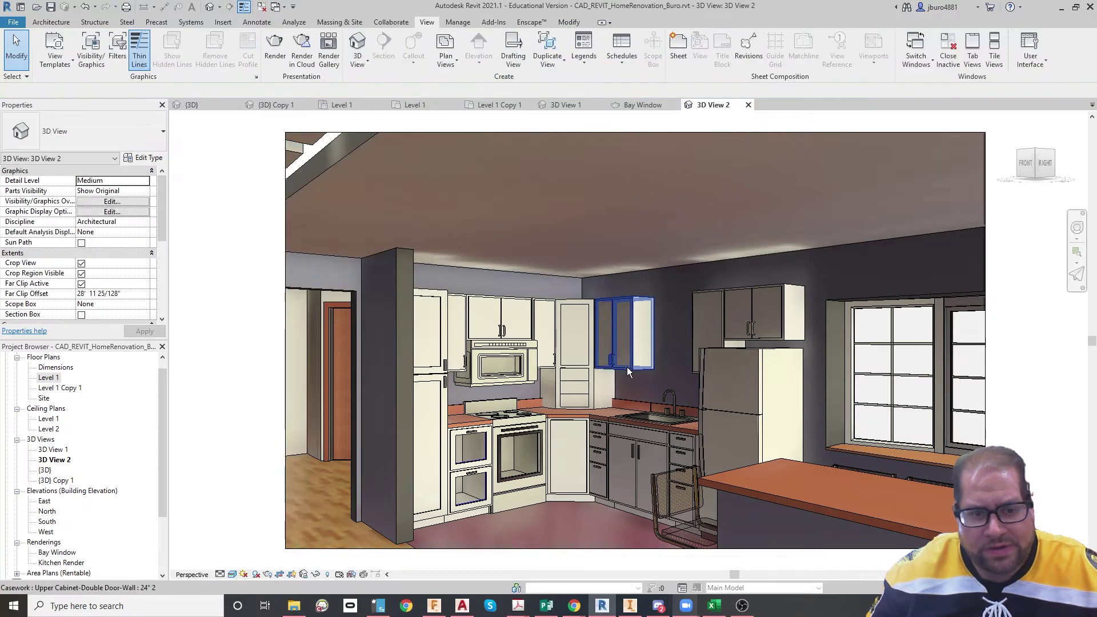
# Step: Turn the kitchen camera toward the island and windows and adjust its height to frame the kitchen
pyautogui.click(1076, 227)
pyautogui.moveTo(1009, 276); pyautogui.dragTo(1039, 310)
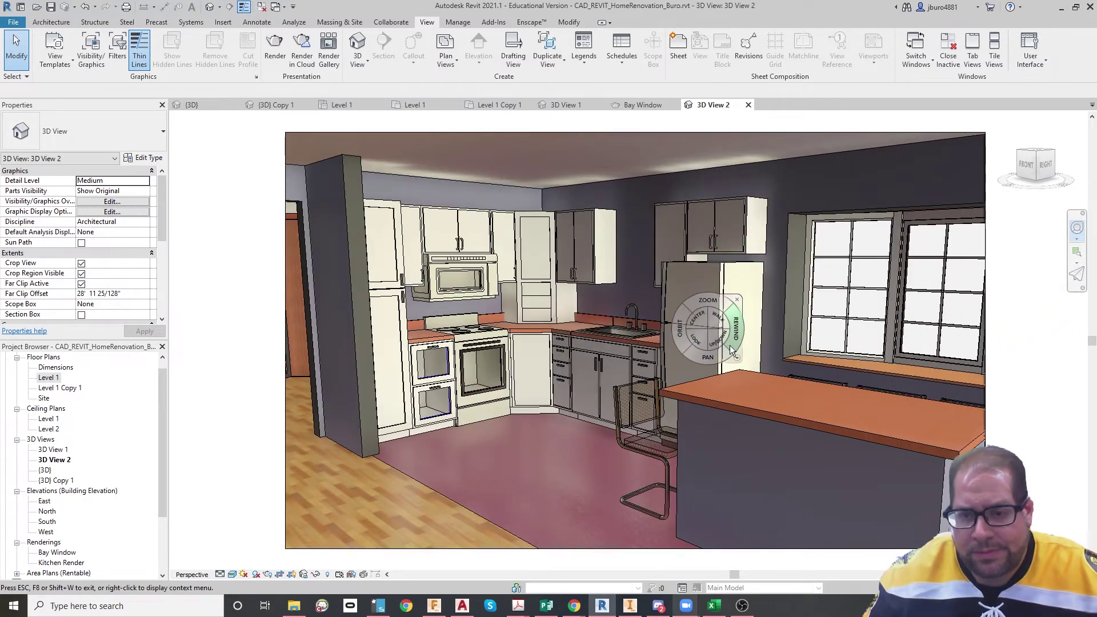
pyautogui.moveTo(880, 296); pyautogui.dragTo(838, 398)
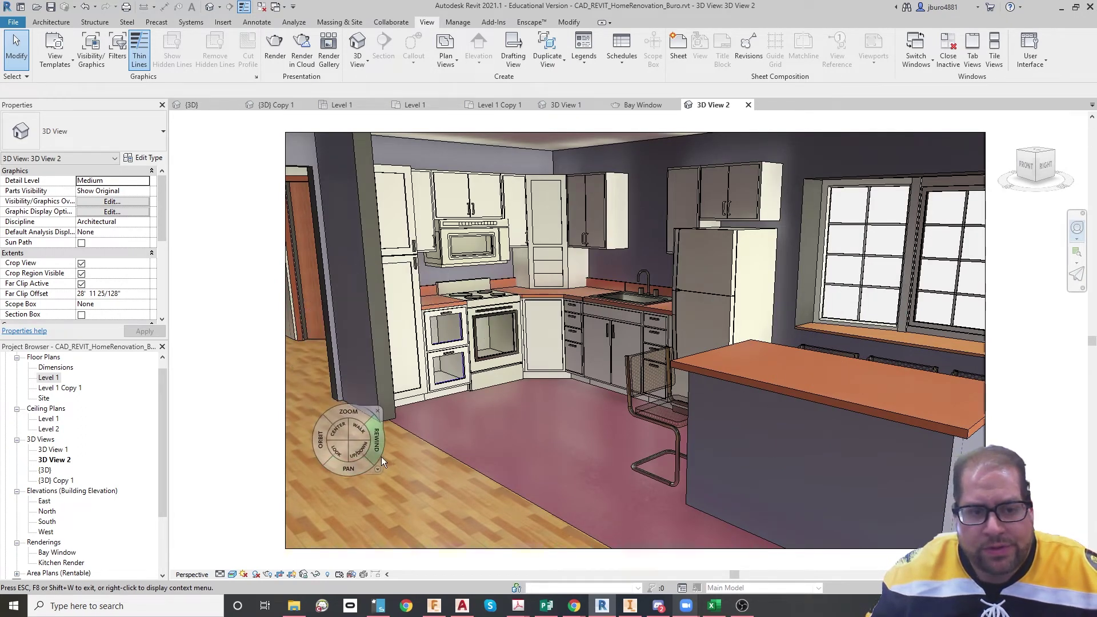
pyautogui.press('Escape')
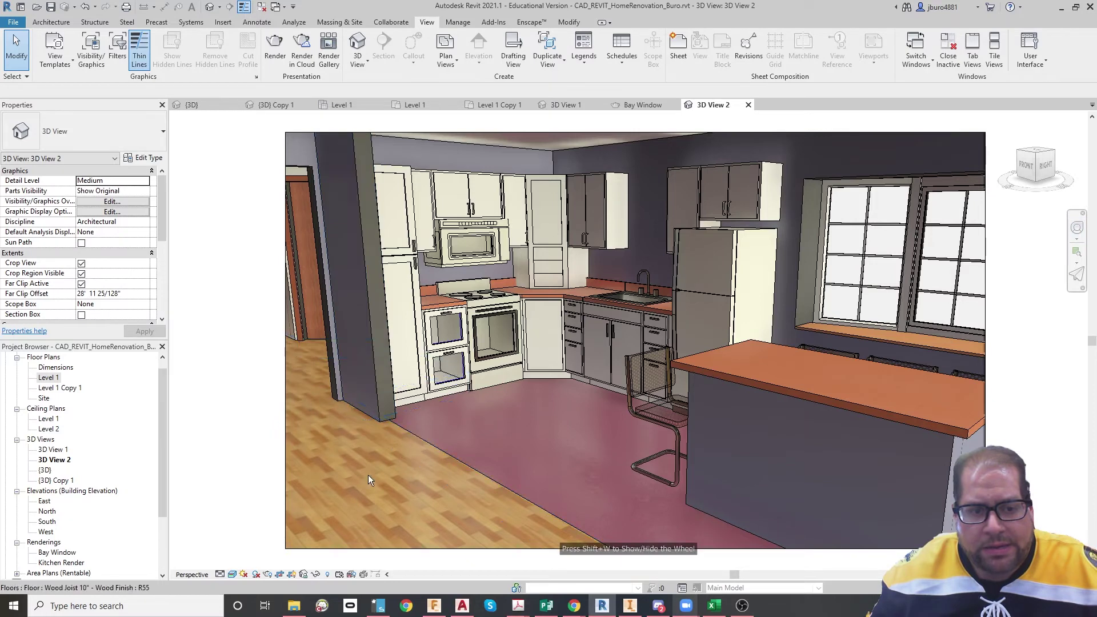
pyautogui.click(232, 576)
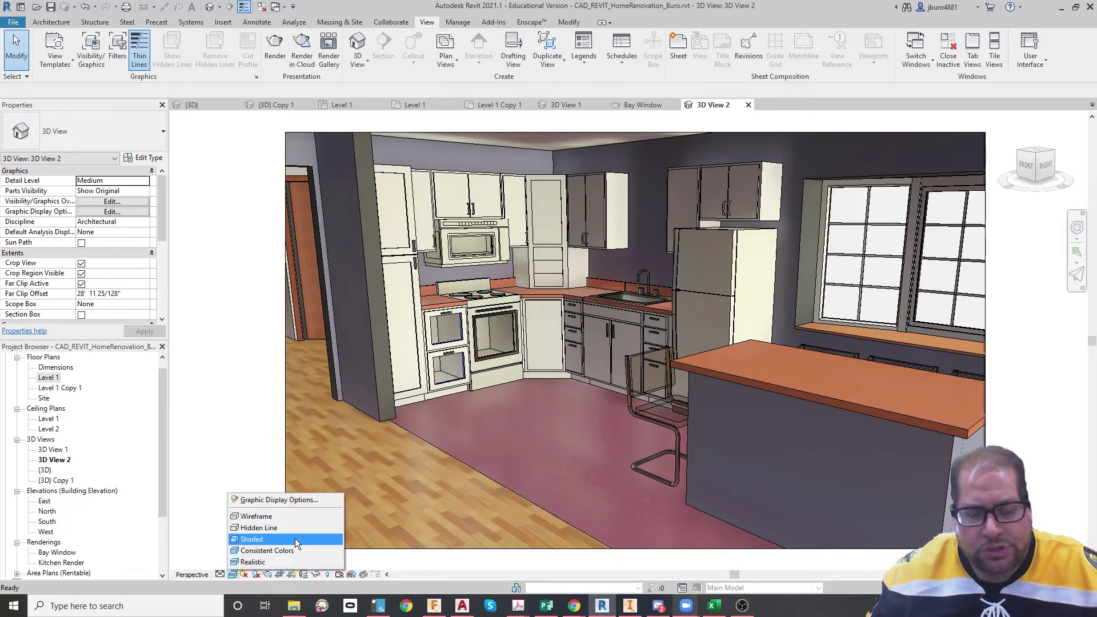
# Step: Turn off edges and enable smooth anti-aliased lines for 3D View 2, then bring up Rendering settings
pyautogui.click(309, 496)
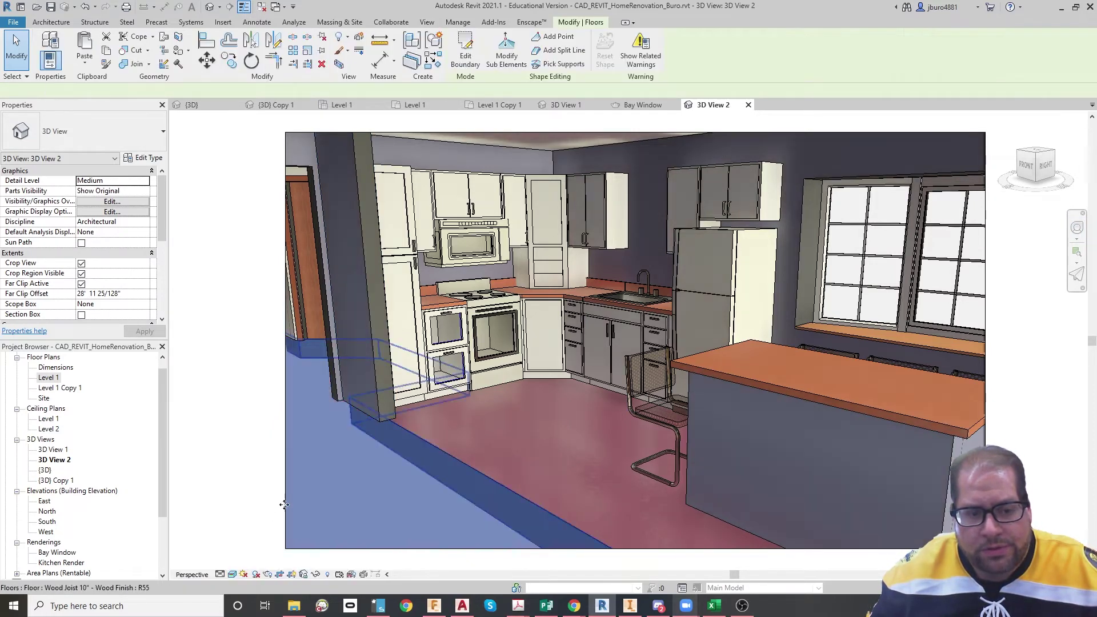
pyautogui.press('Escape')
pyautogui.click(232, 574)
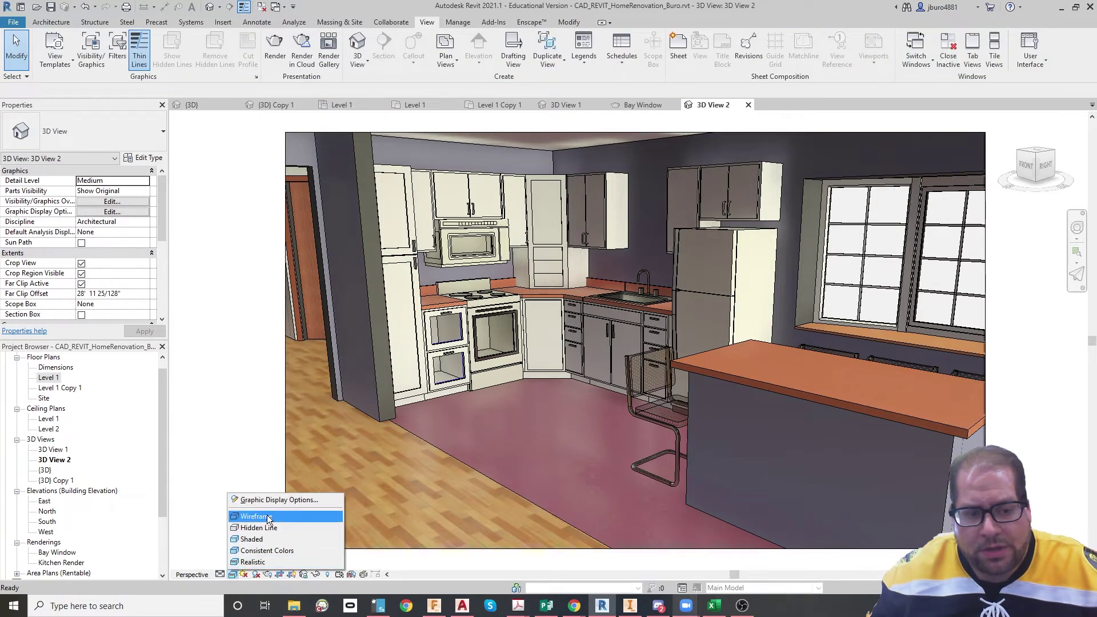
pyautogui.click(286, 500)
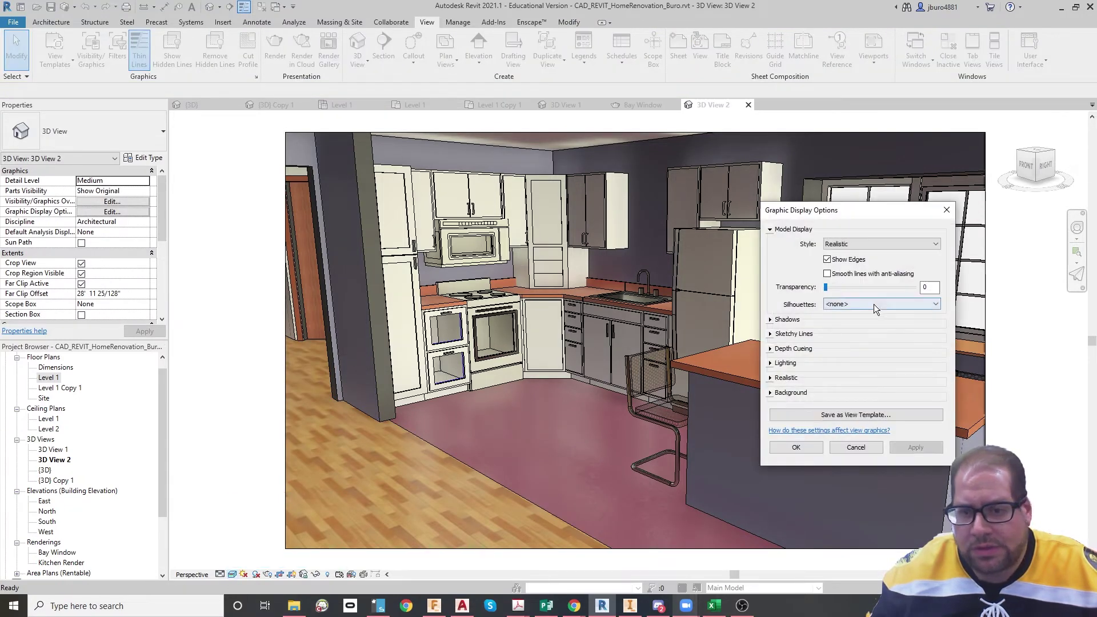
pyautogui.click(848, 273)
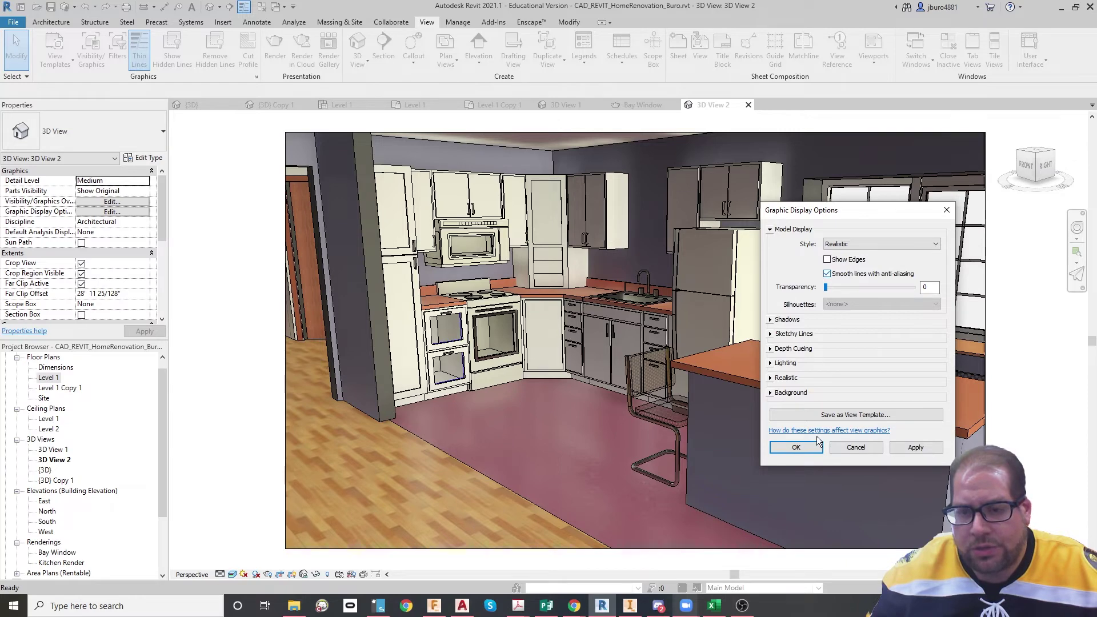
pyautogui.click(915, 447)
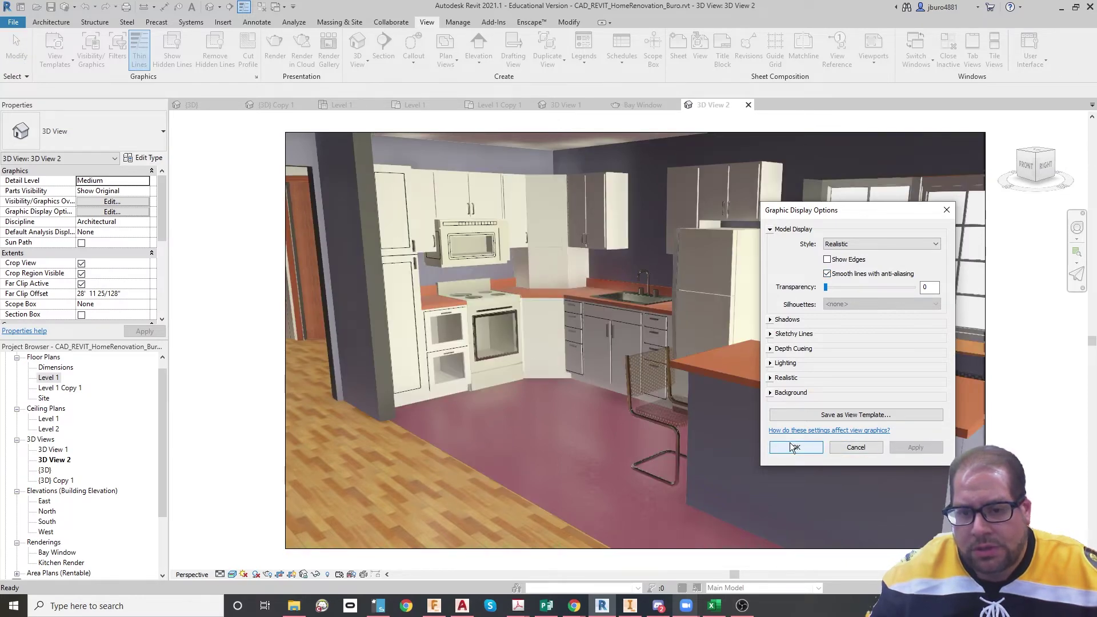
pyautogui.click(794, 447)
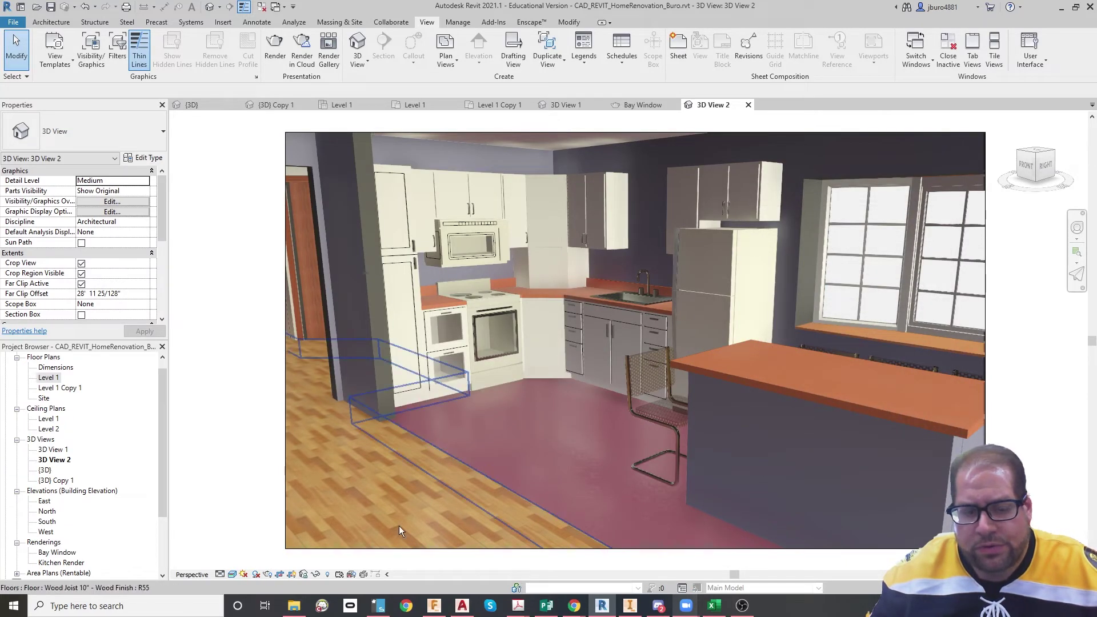
pyautogui.click(268, 574)
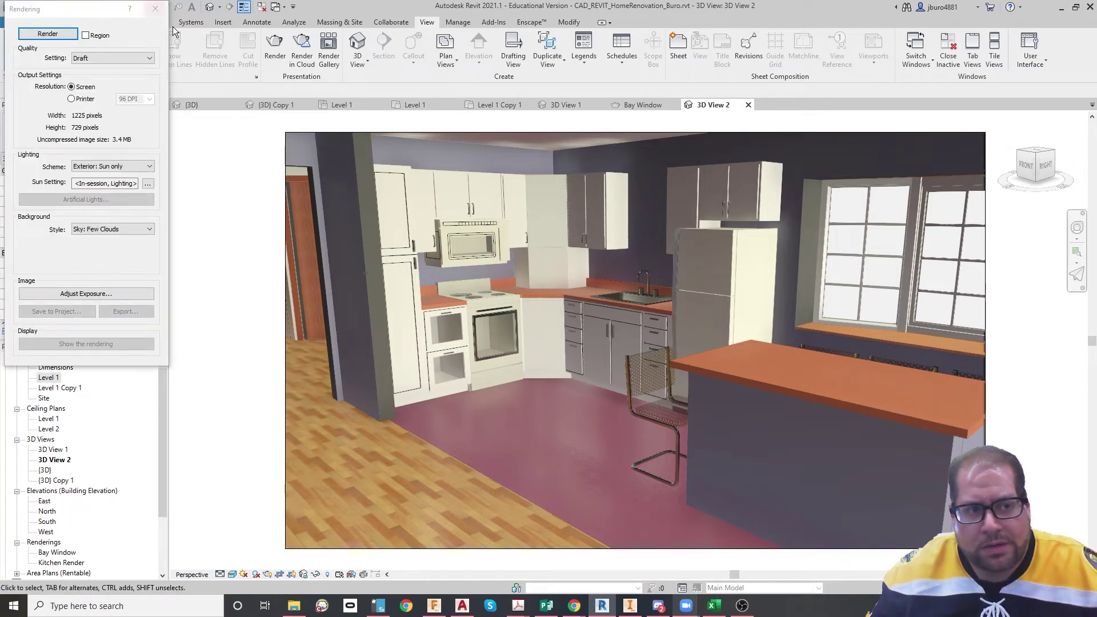
# Step: Close the Rendering dialog and return to the Level 1 plan, panning to the bathrooms
pyautogui.click(156, 8)
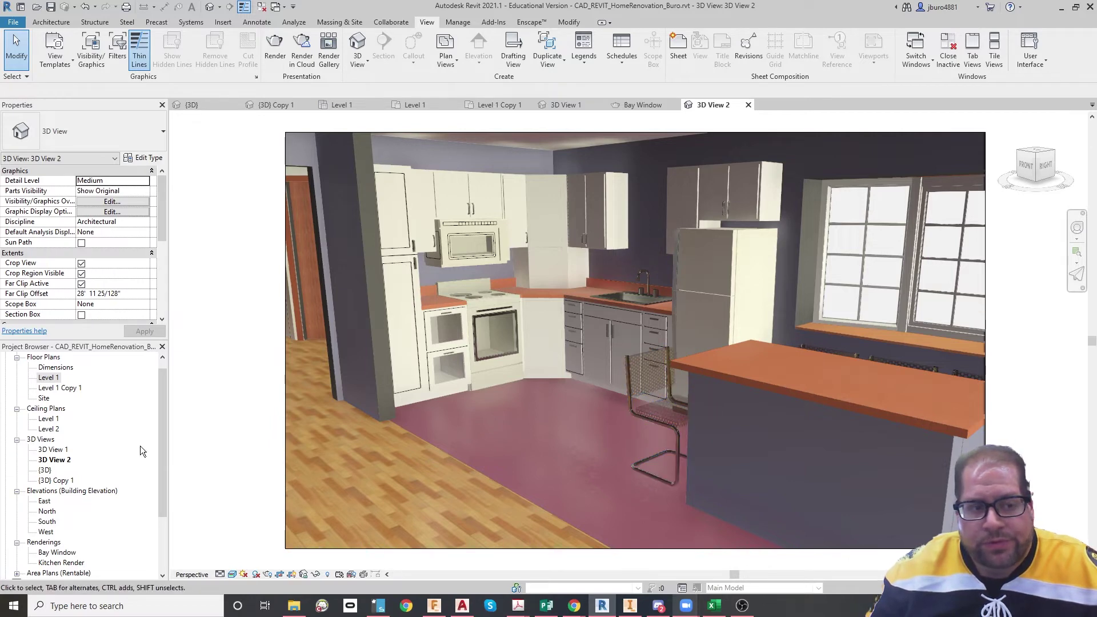
pyautogui.doubleClick(48, 378)
pyautogui.moveTo(489, 485); pyautogui.dragTo(487, 429, button='middle')
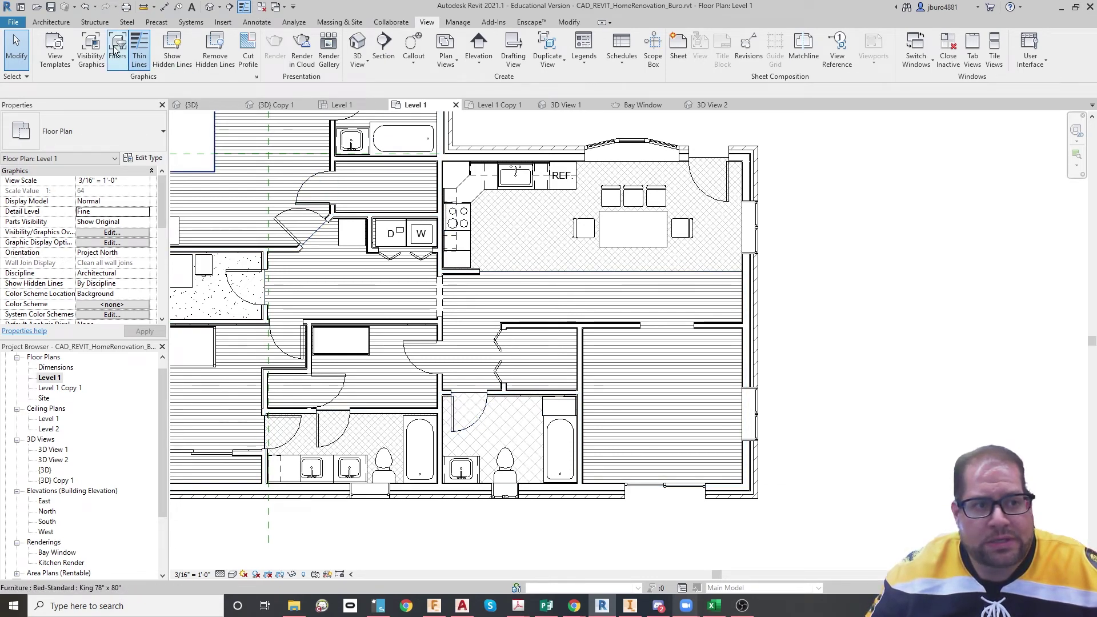
# Step: Place a perspective camera in the Level 1 plan aimed at the lower bathroom sink
pyautogui.click(363, 67)
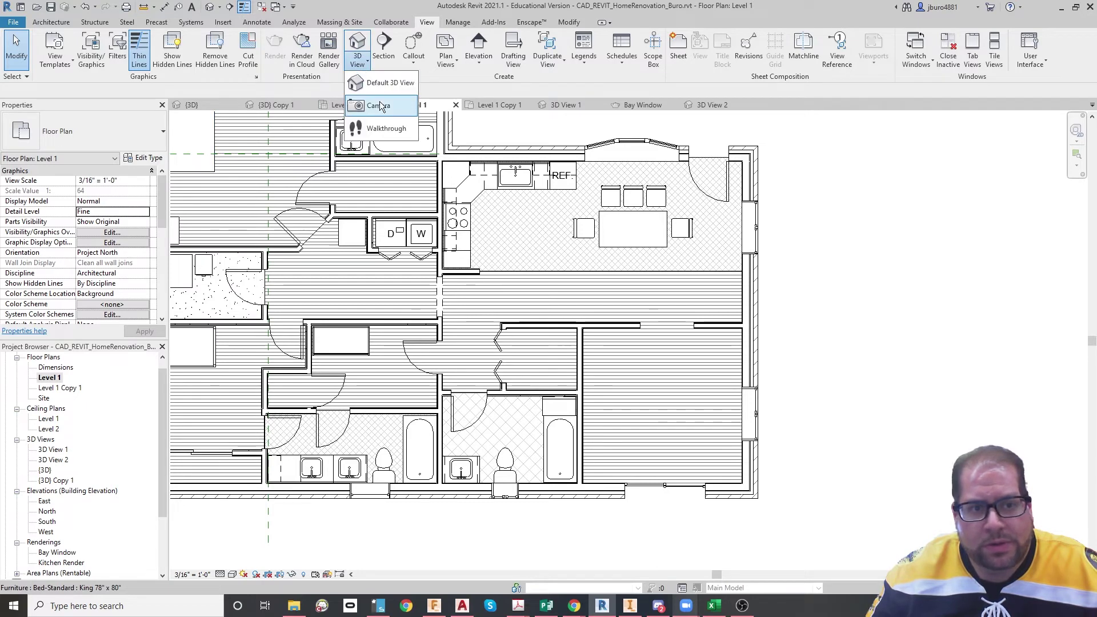
pyautogui.click(380, 106)
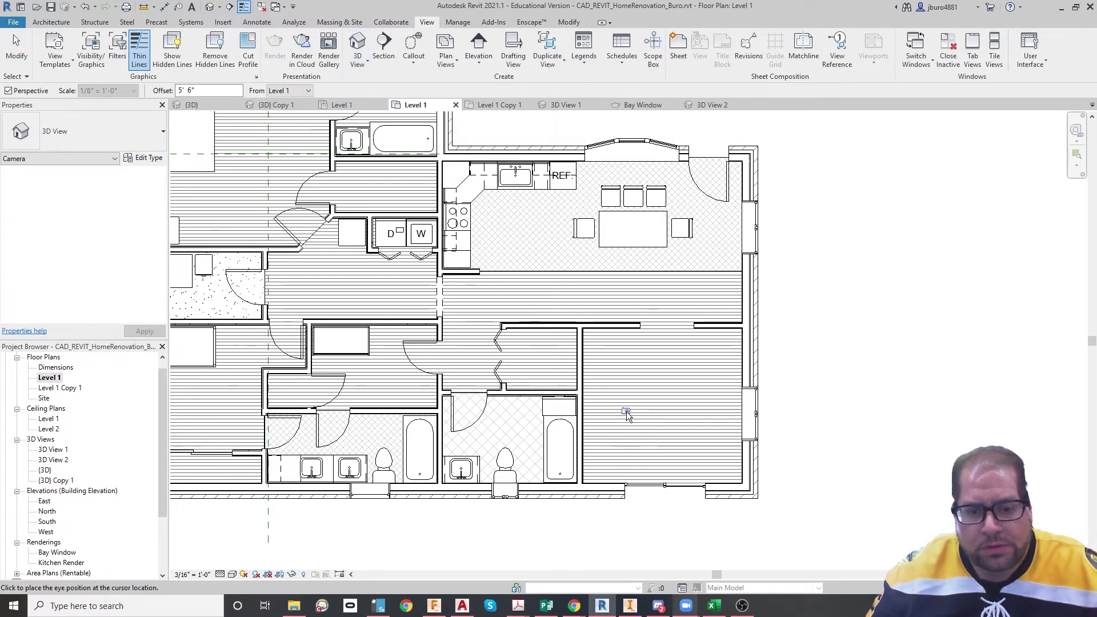
pyautogui.click(446, 479)
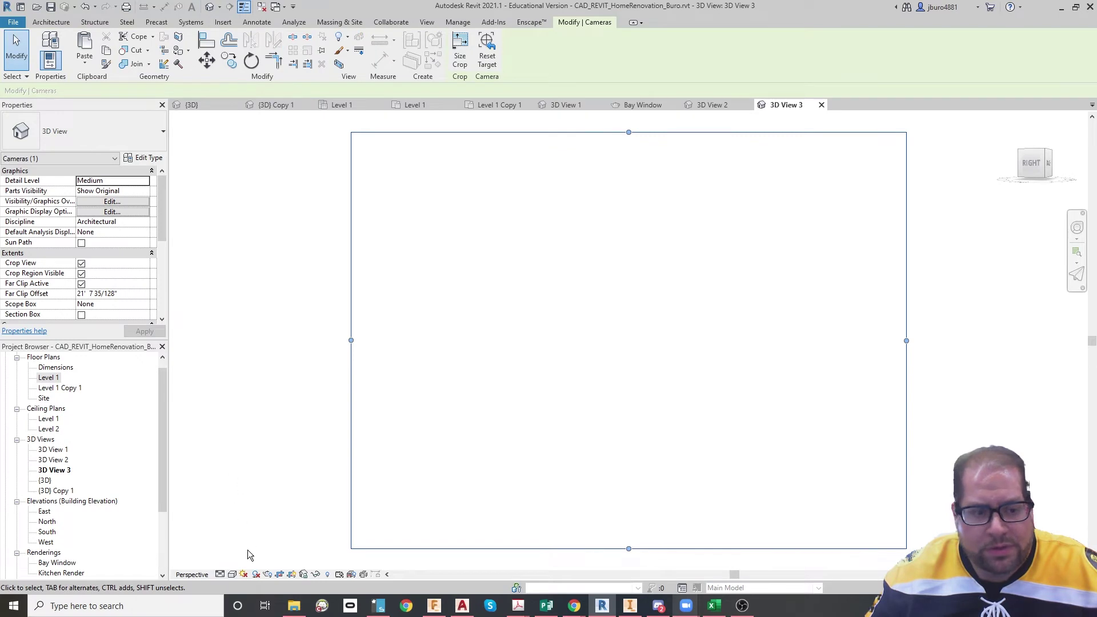
# Step: Give 3D View 3 a realistic visual style and look around with the Full Navigation Wheel
pyautogui.click(232, 576)
pyautogui.click(288, 555)
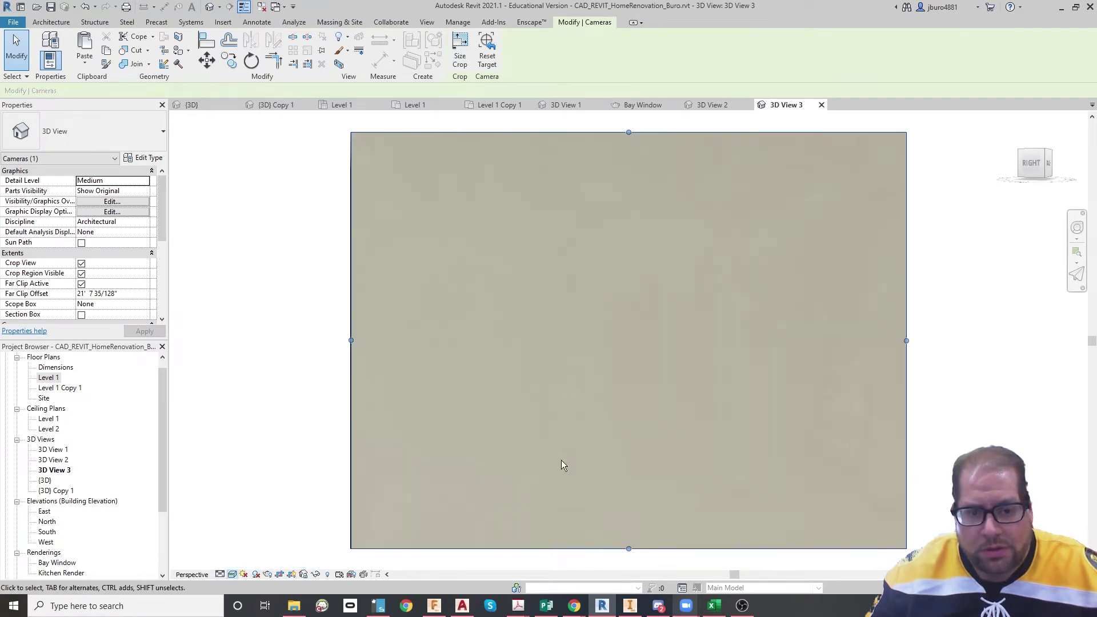
pyautogui.press('Escape')
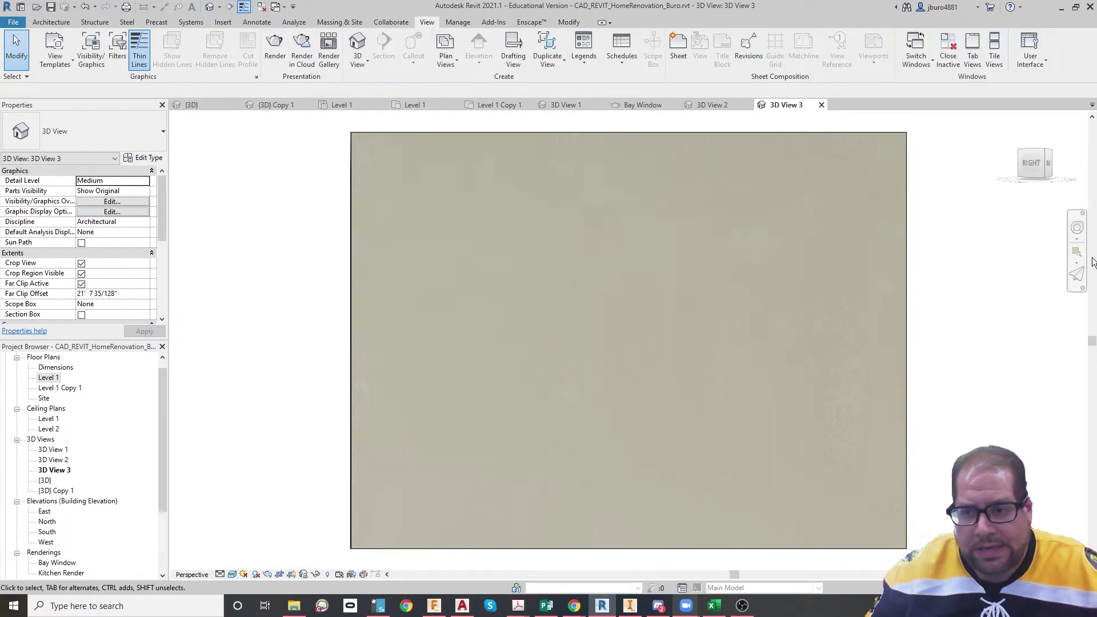
pyautogui.click(1076, 239)
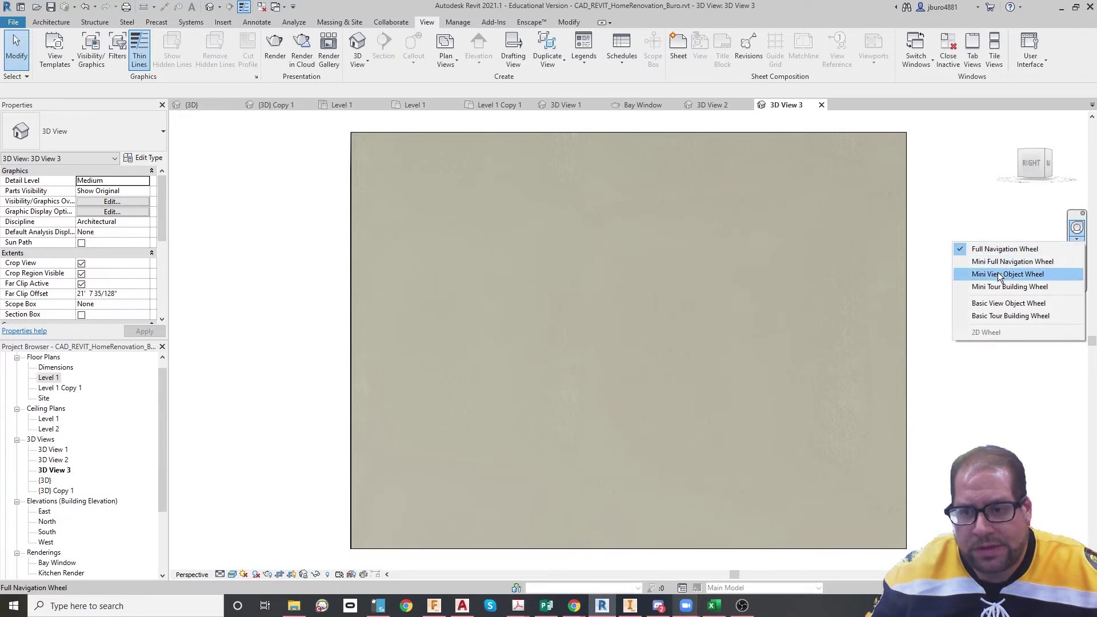
pyautogui.click(1004, 250)
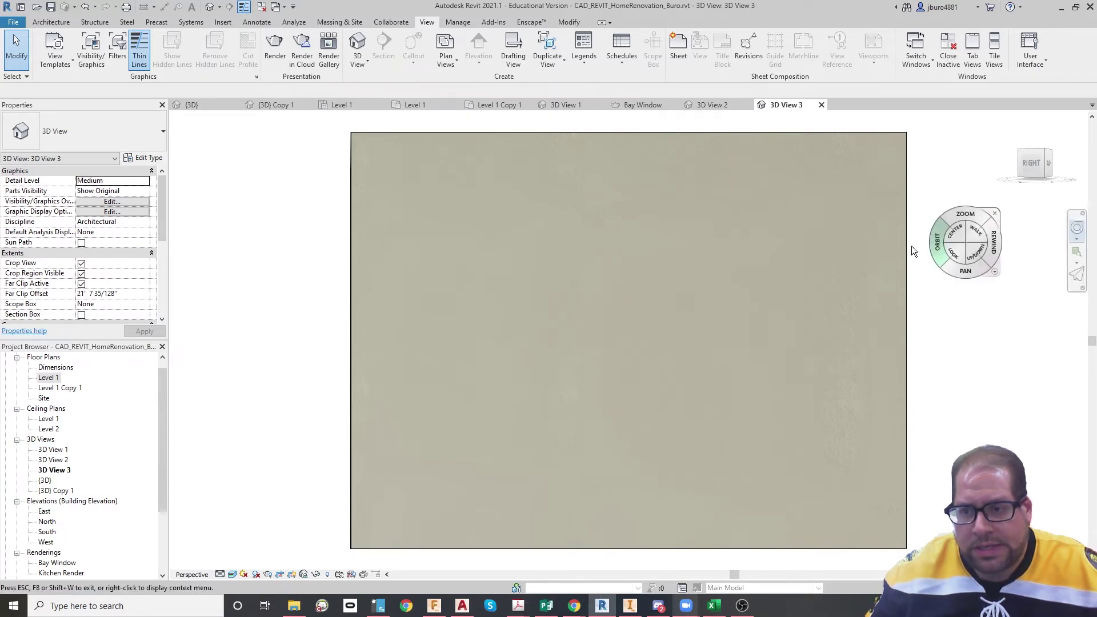
pyautogui.moveTo(940, 265); pyautogui.dragTo(868, 395)
pyautogui.press('Escape')
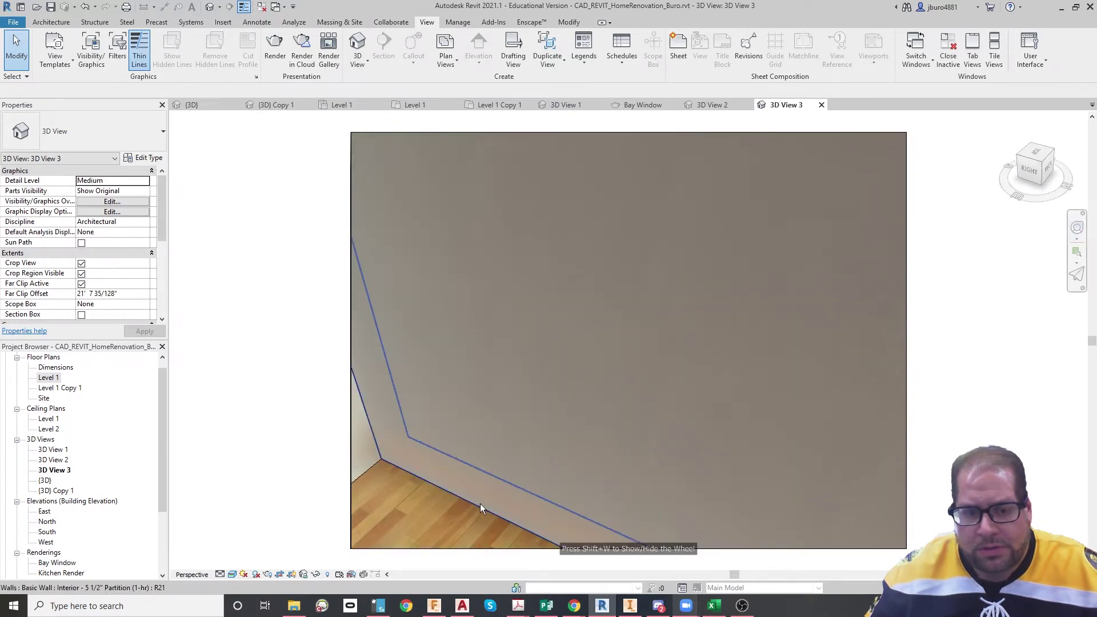
# Step: Hide the wall blocking the bathroom camera in this view
pyautogui.click(477, 504)
pyautogui.rightClick(478, 504)
pyautogui.moveTo(587, 278)
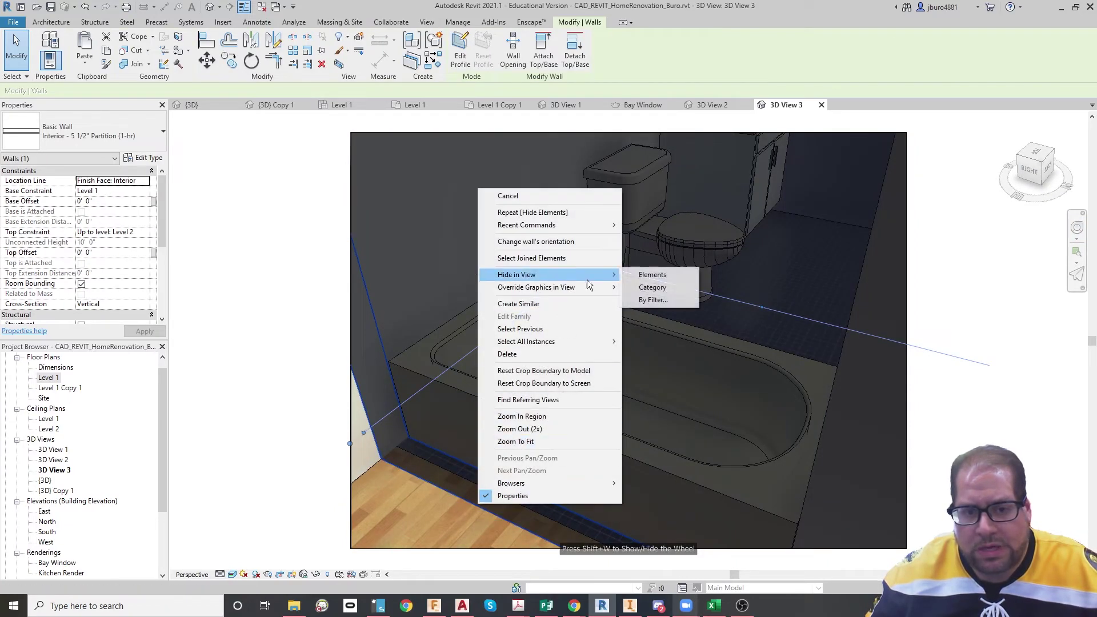
pyautogui.click(650, 274)
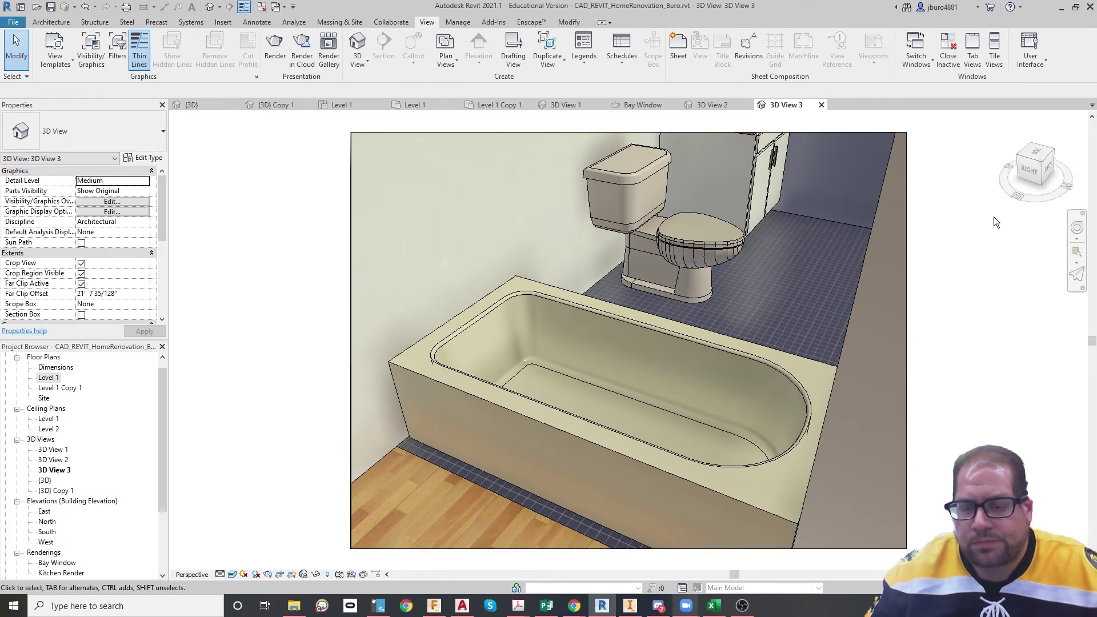
# Step: Turn, walk and tilt the camera into the bathroom to frame the toilet, sink and doorway
pyautogui.click(1077, 230)
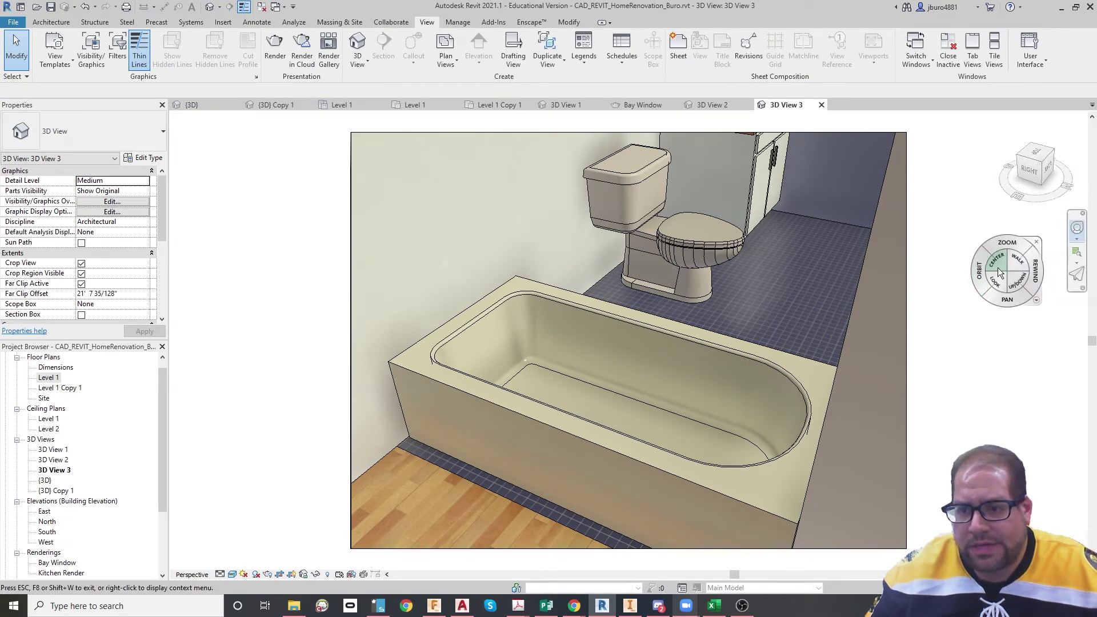
pyautogui.moveTo(996, 286); pyautogui.dragTo(991, 234)
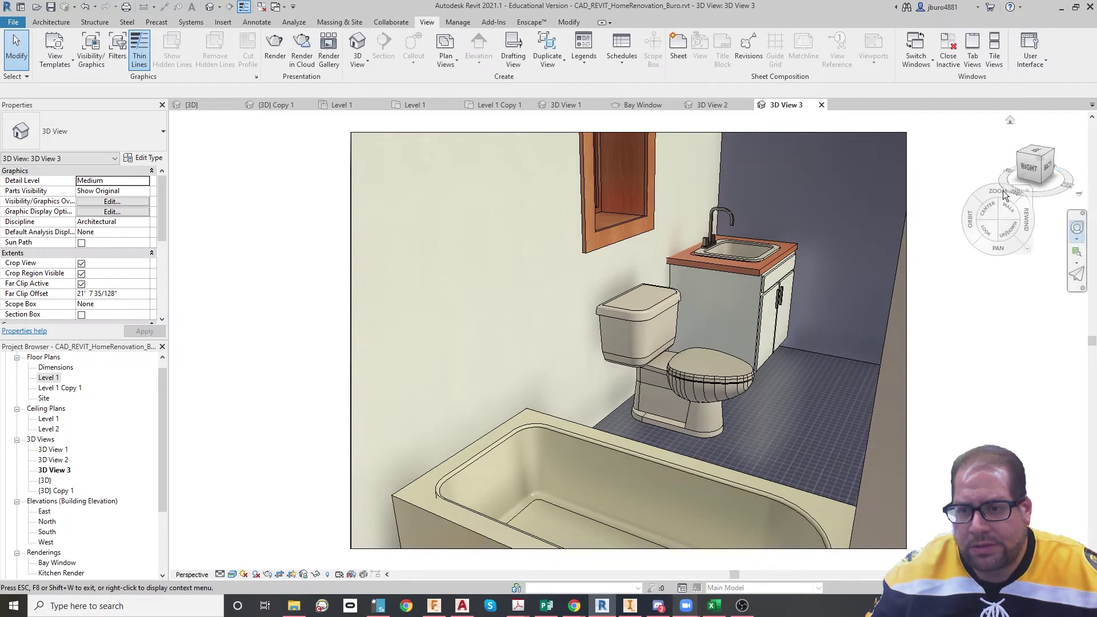
pyautogui.moveTo(1000, 192)
pyautogui.mouseDown()
pyautogui.moveTo(973, 198)
pyautogui.moveTo(988, 190)
pyautogui.moveTo(997, 211)
pyautogui.mouseUp()
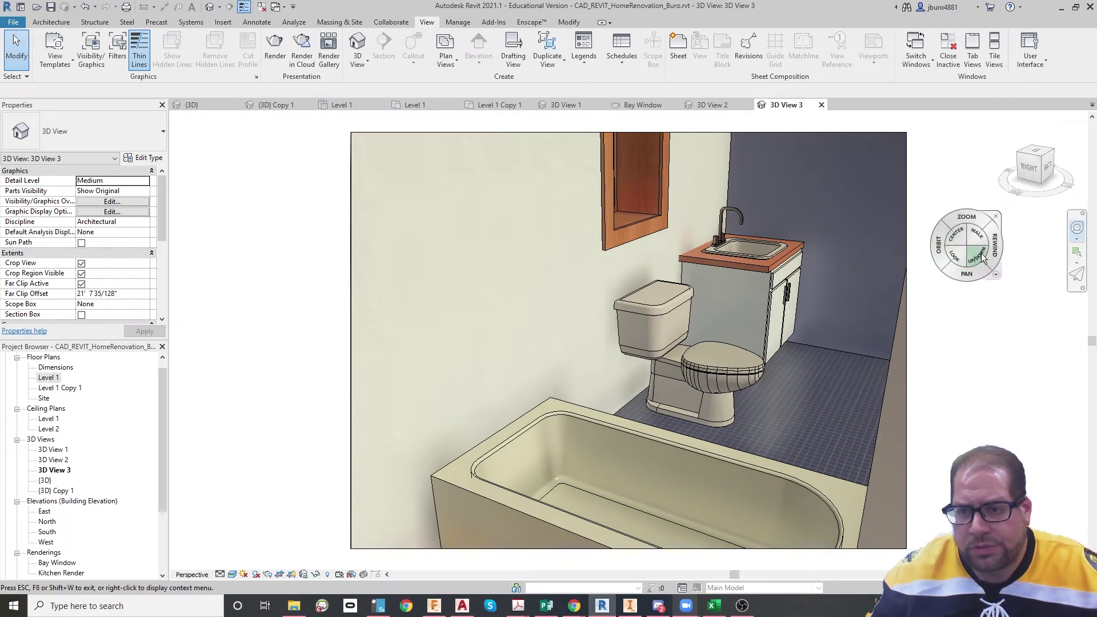
pyautogui.moveTo(981, 246)
pyautogui.mouseDown()
pyautogui.moveTo(626, 472)
pyautogui.moveTo(621, 444)
pyautogui.mouseUp()
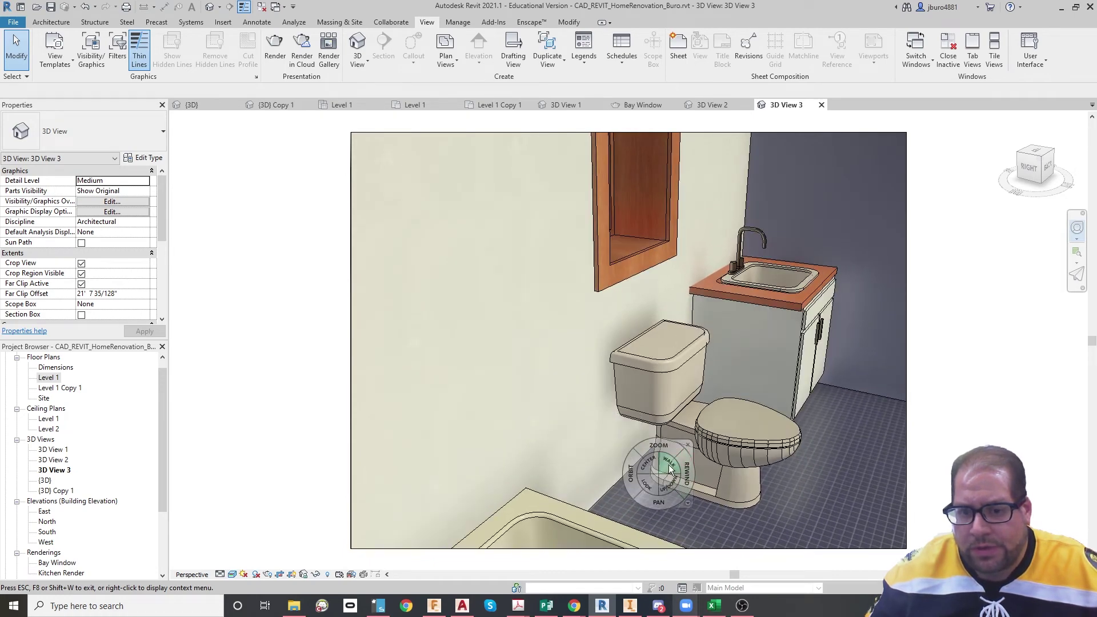
pyautogui.moveTo(651, 481); pyautogui.dragTo(234, 347)
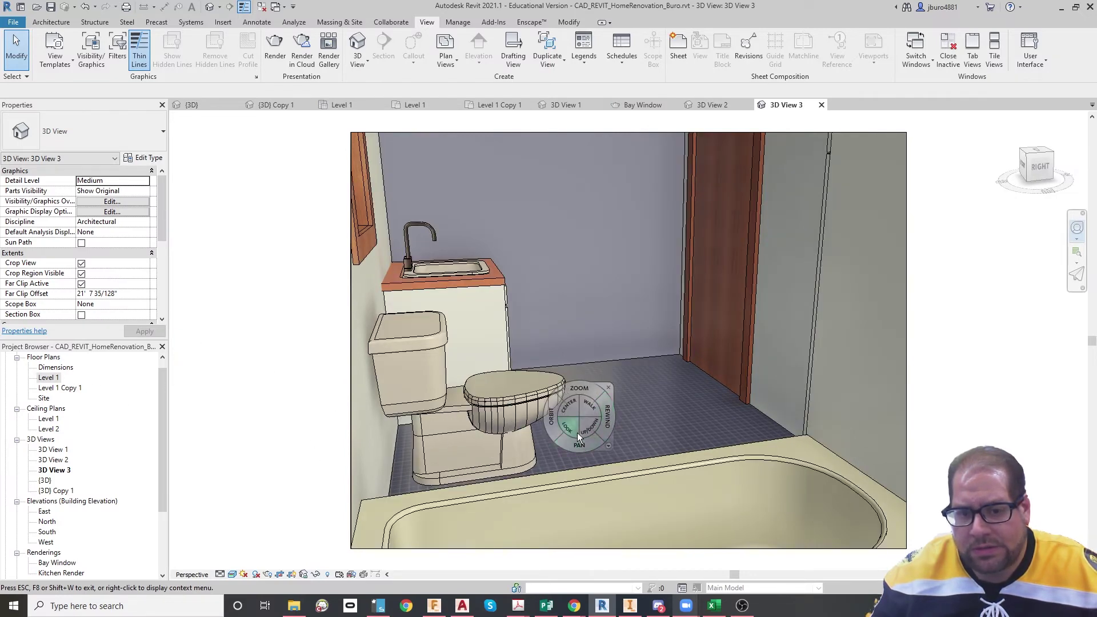
pyautogui.moveTo(577, 434); pyautogui.dragTo(566, 404)
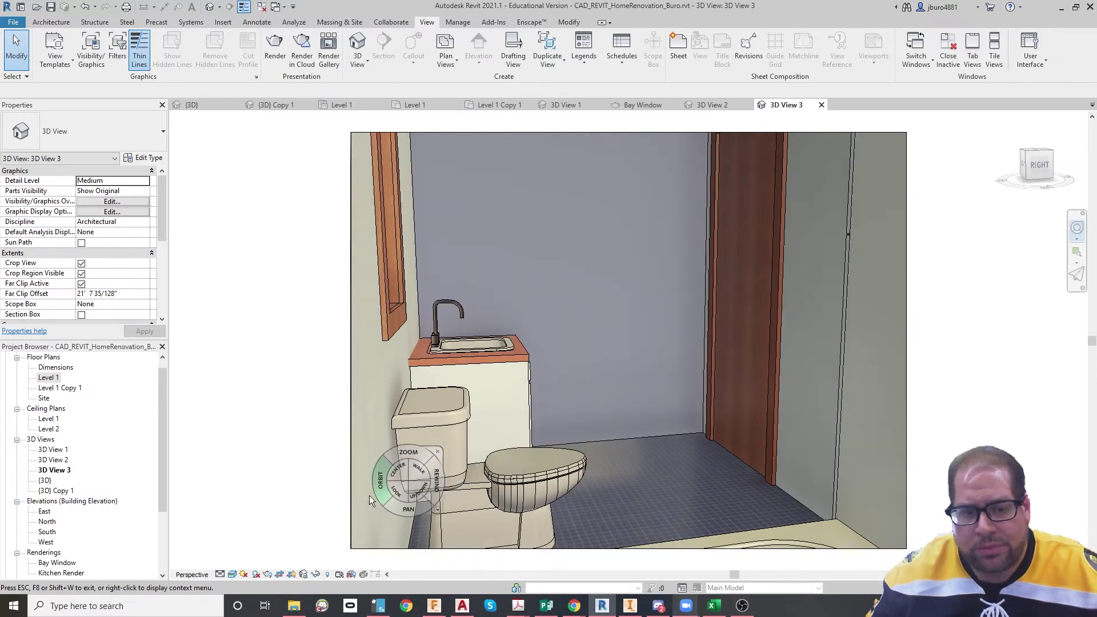
pyautogui.press('Escape')
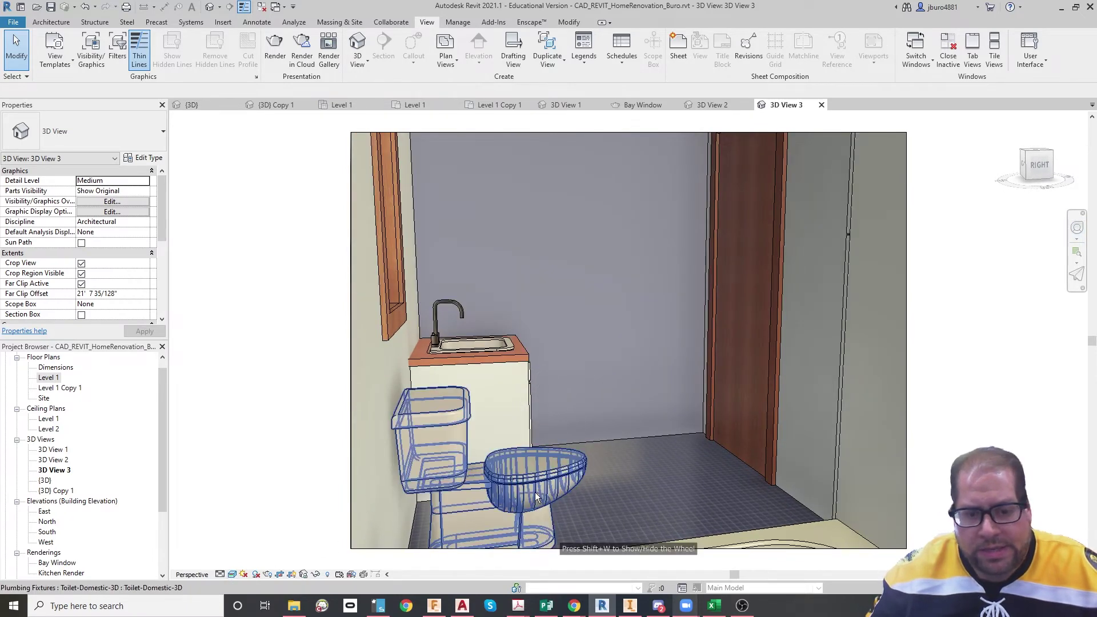
# Step: Remove edge outlines from 3D View 3 in Graphic Display Options, keeping smooth anti-aliased lines
pyautogui.click(232, 573)
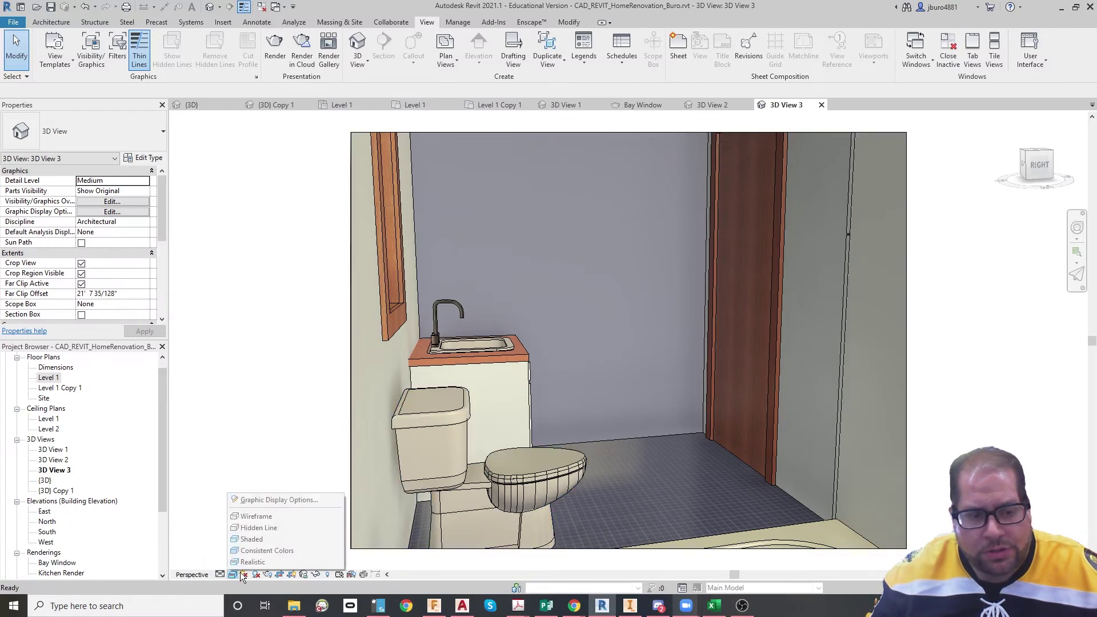
pyautogui.click(289, 499)
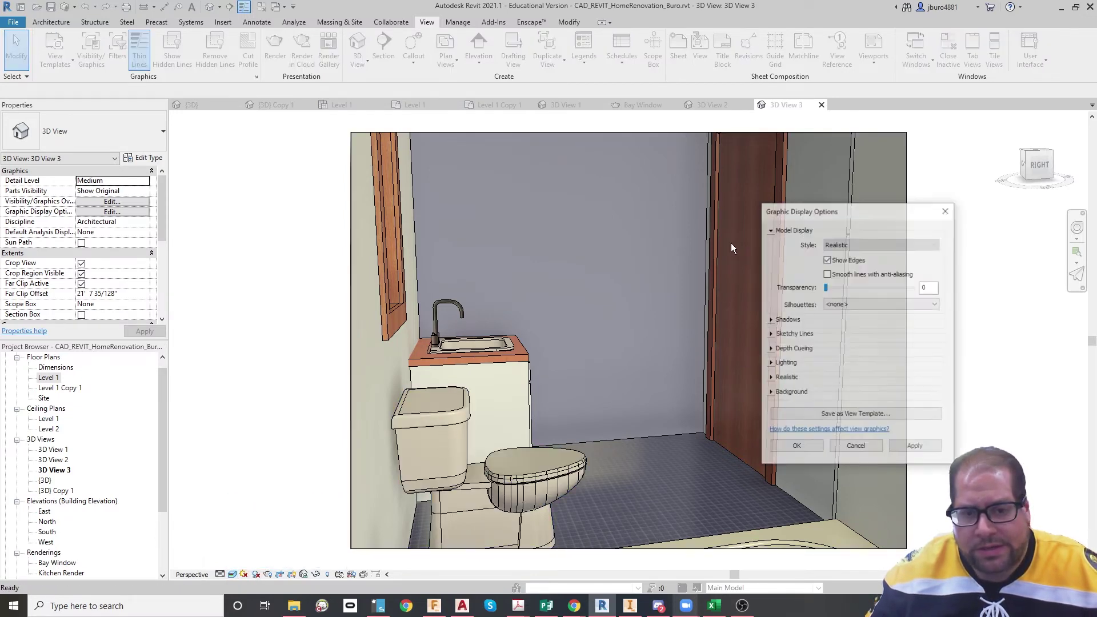
pyautogui.click(838, 260)
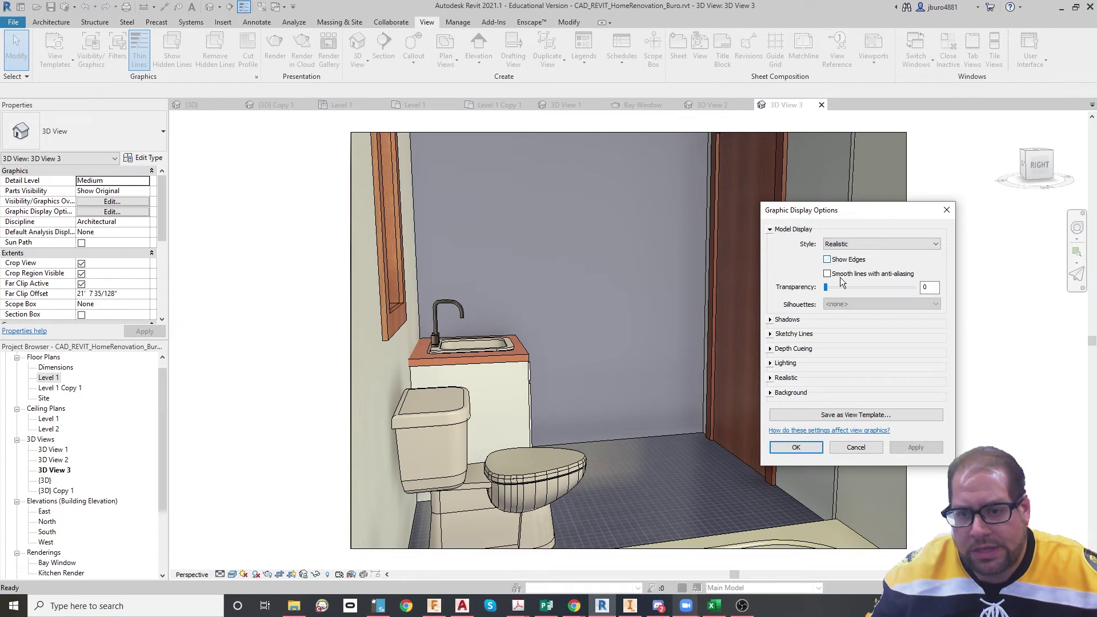
pyautogui.click(903, 448)
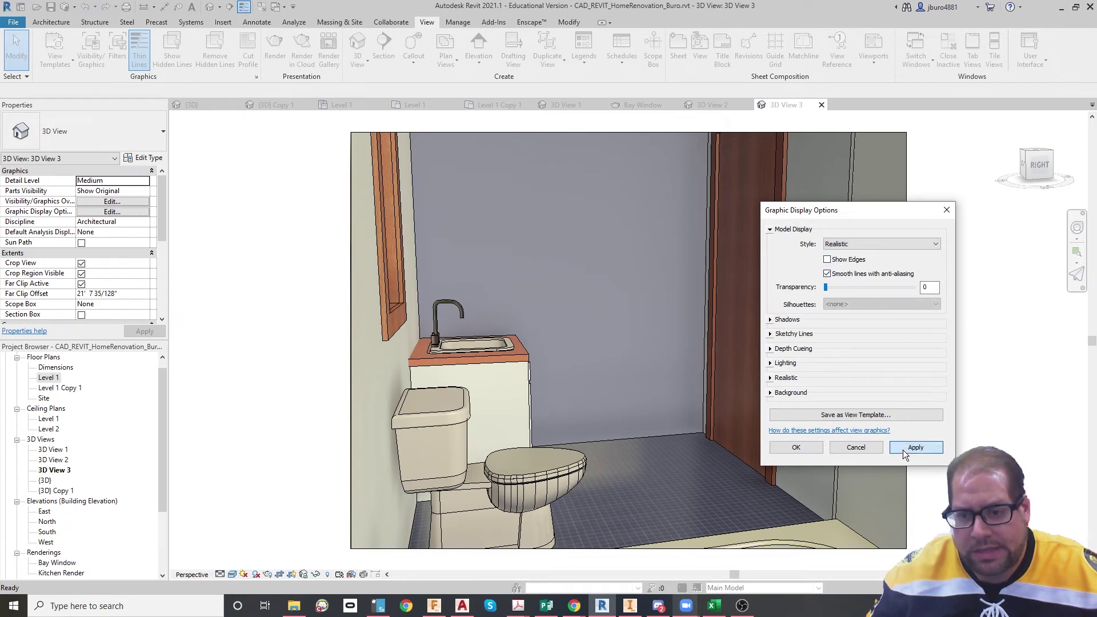
pyautogui.click(796, 449)
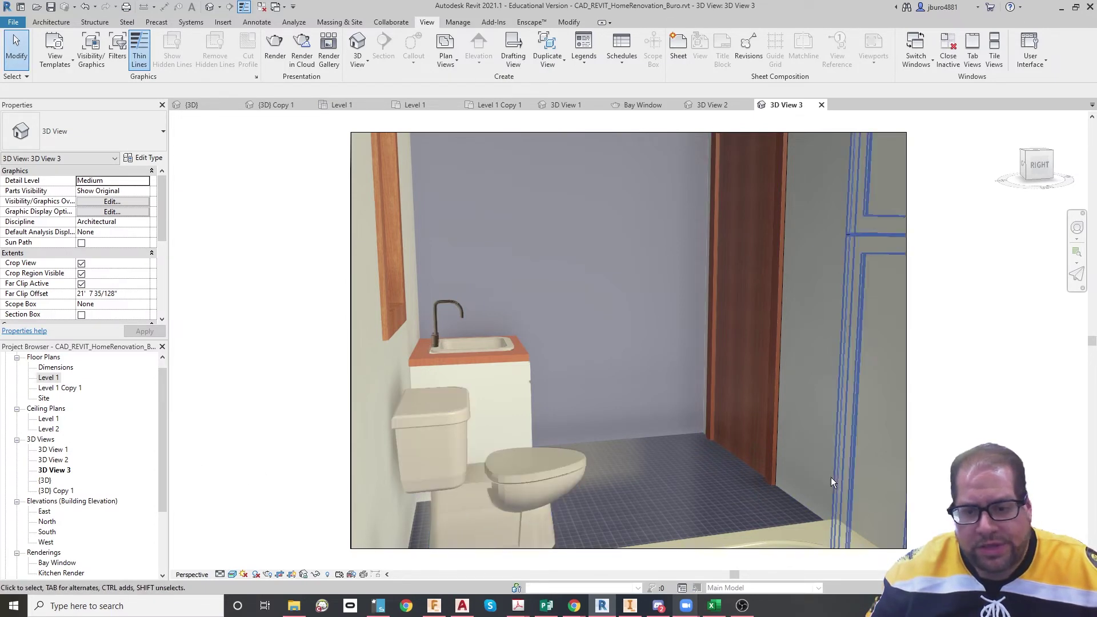
# Step: Hide the door at the right of the bathroom view, then open the default {3D} view
pyautogui.click(773, 420)
pyautogui.rightClick(773, 420)
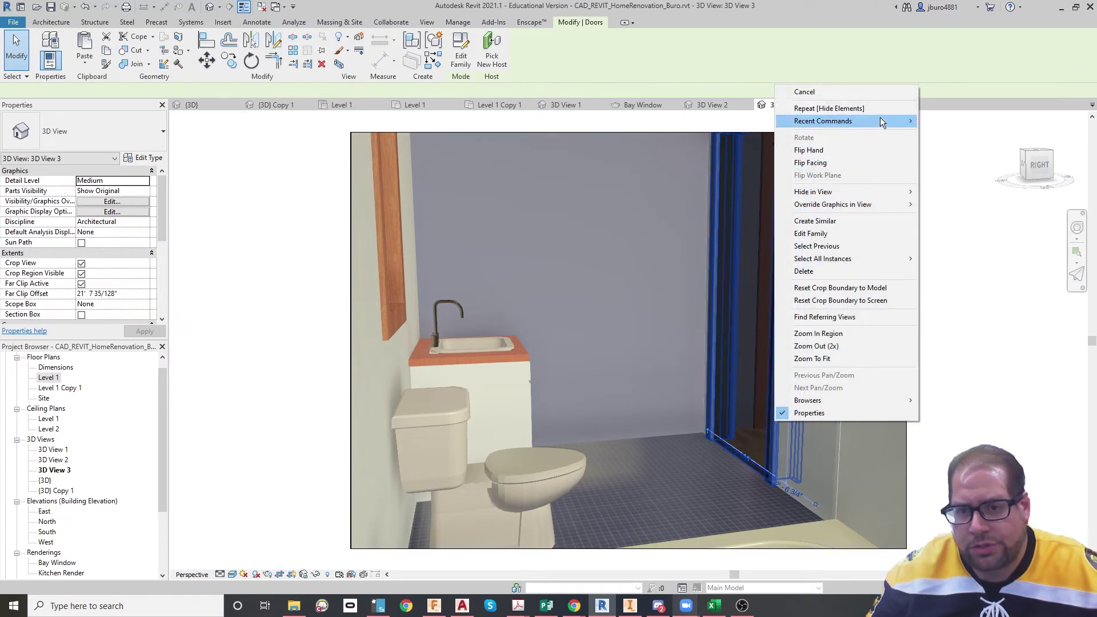
pyautogui.moveTo(844, 191)
pyautogui.click(951, 191)
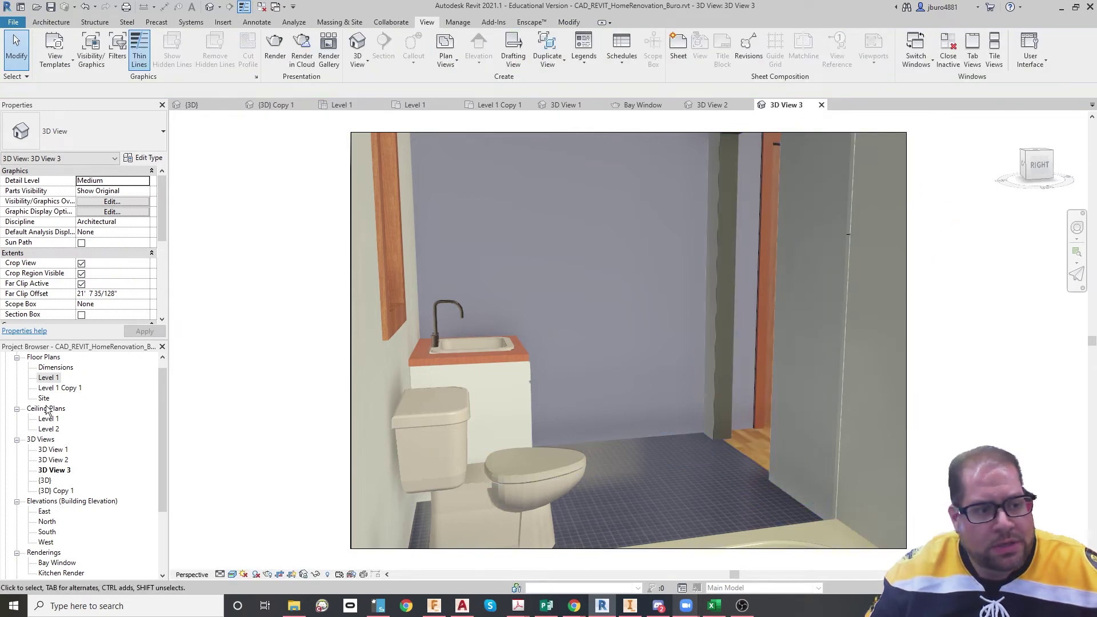
pyautogui.doubleClick(46, 480)
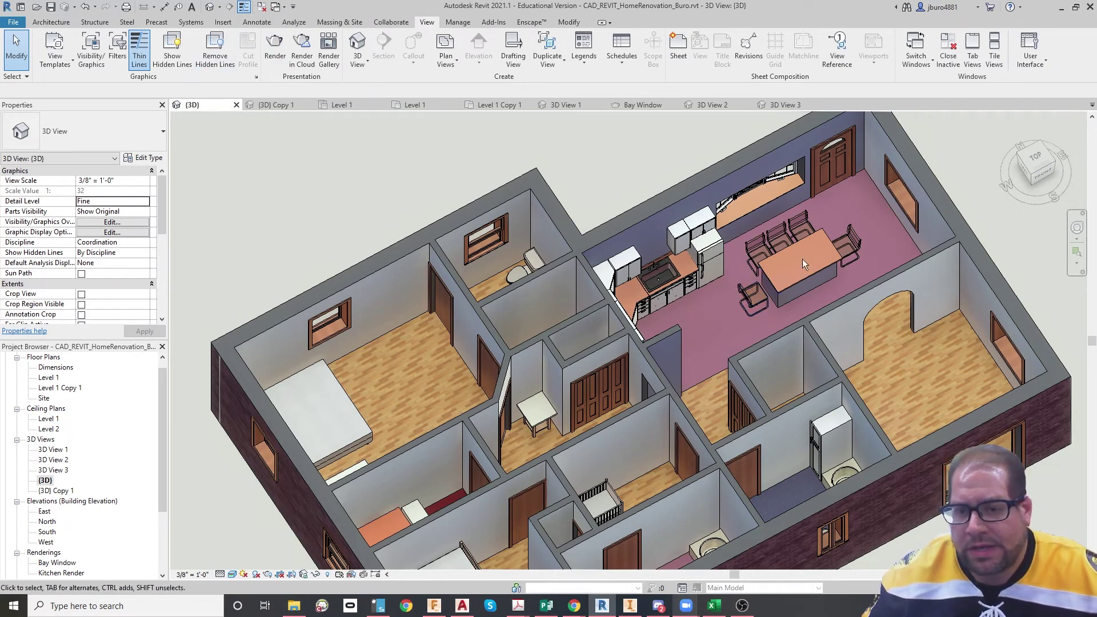
# Step: Zoom the 3D view around the kitchen and dining area, check the 3D View options, then return to Level 1
pyautogui.scroll(4, 826, 263)
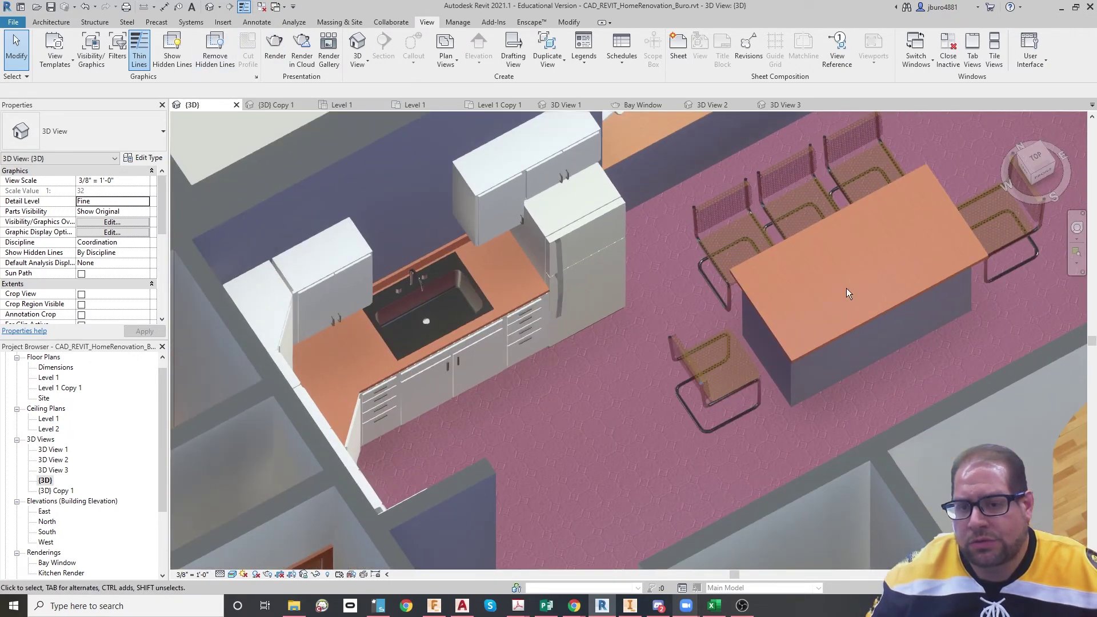
pyautogui.scroll(-2, 784, 367)
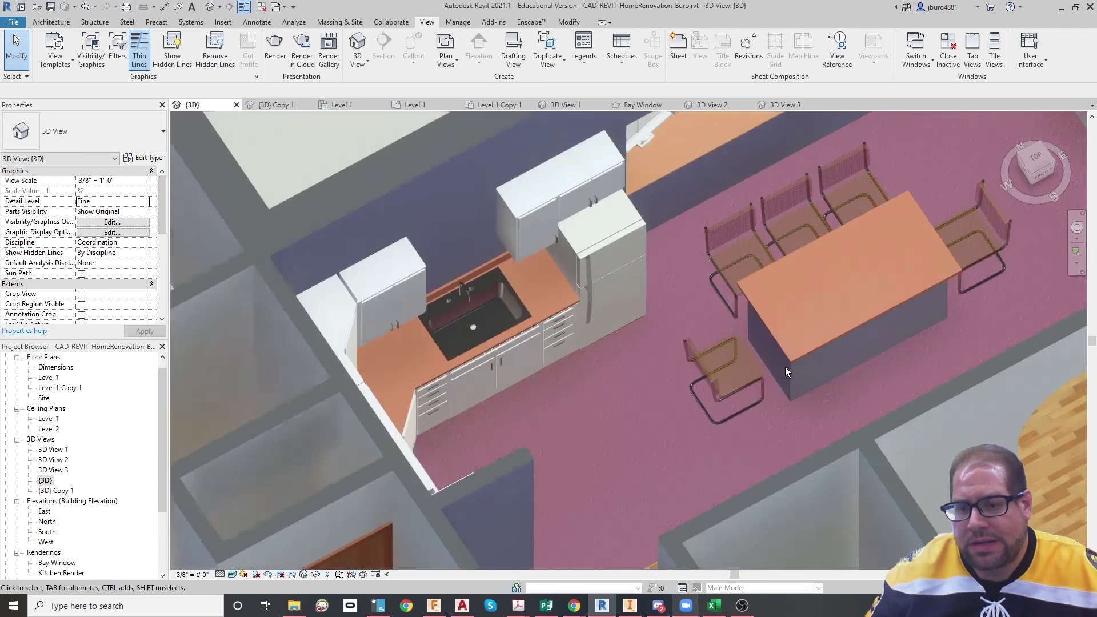
pyautogui.scroll(-1, 851, 356)
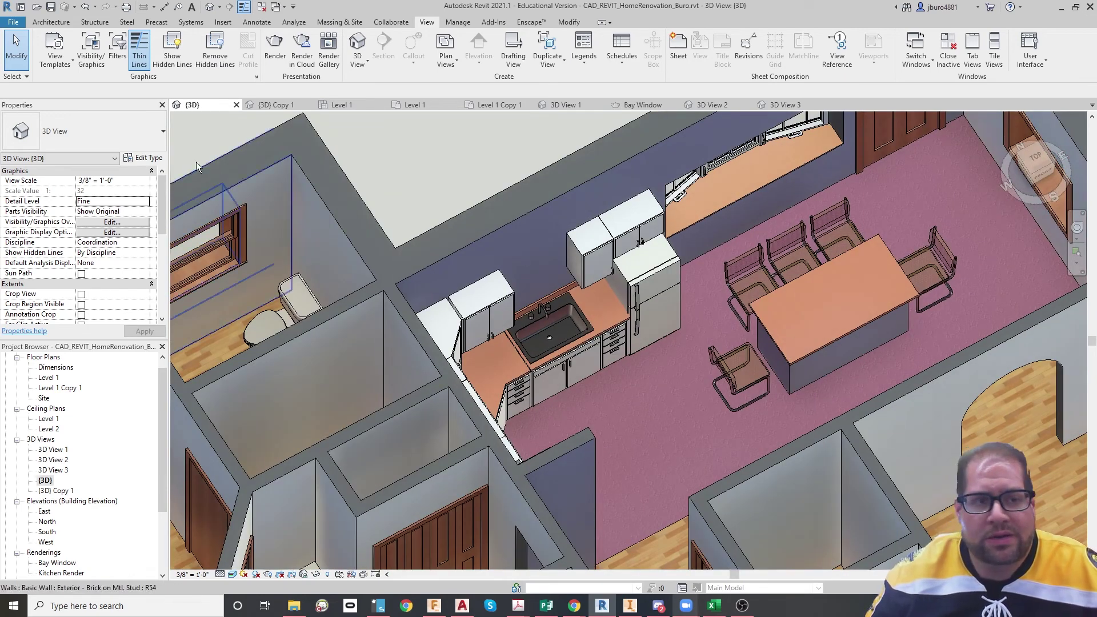
pyautogui.click(362, 67)
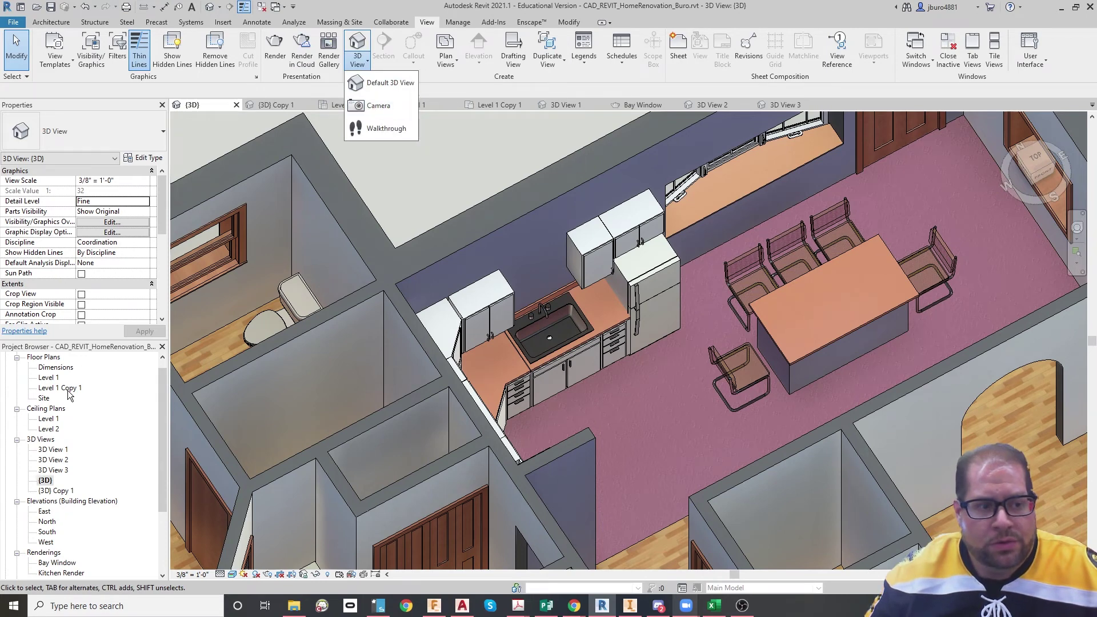
pyautogui.doubleClick(48, 378)
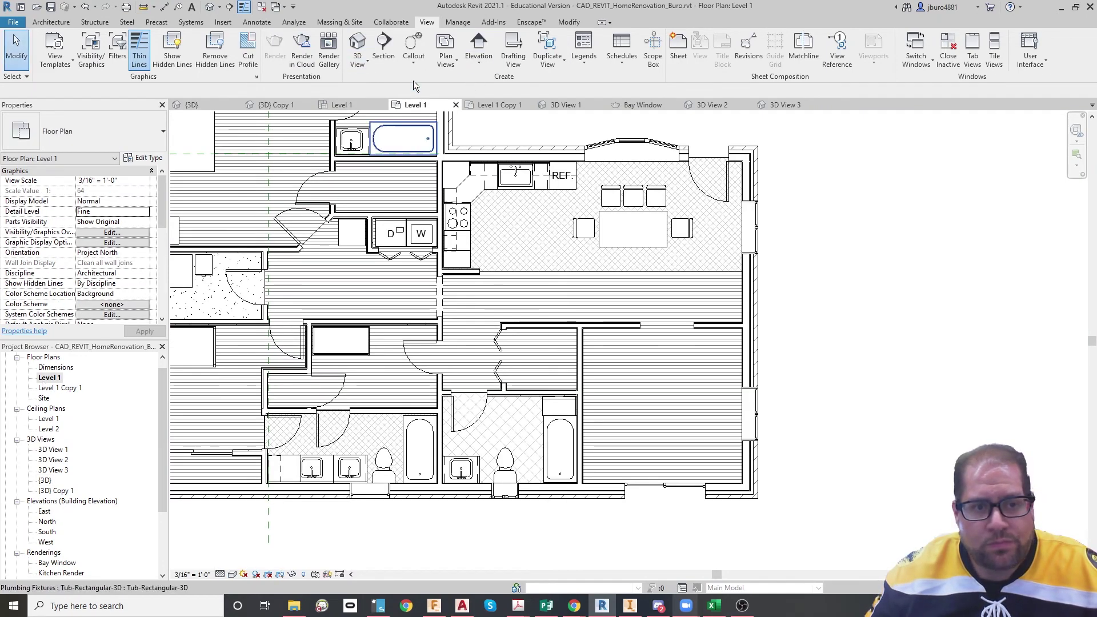
# Step: Place a new perspective camera beside the kitchen counter, aimed across the dining table
pyautogui.click(361, 69)
pyautogui.click(379, 102)
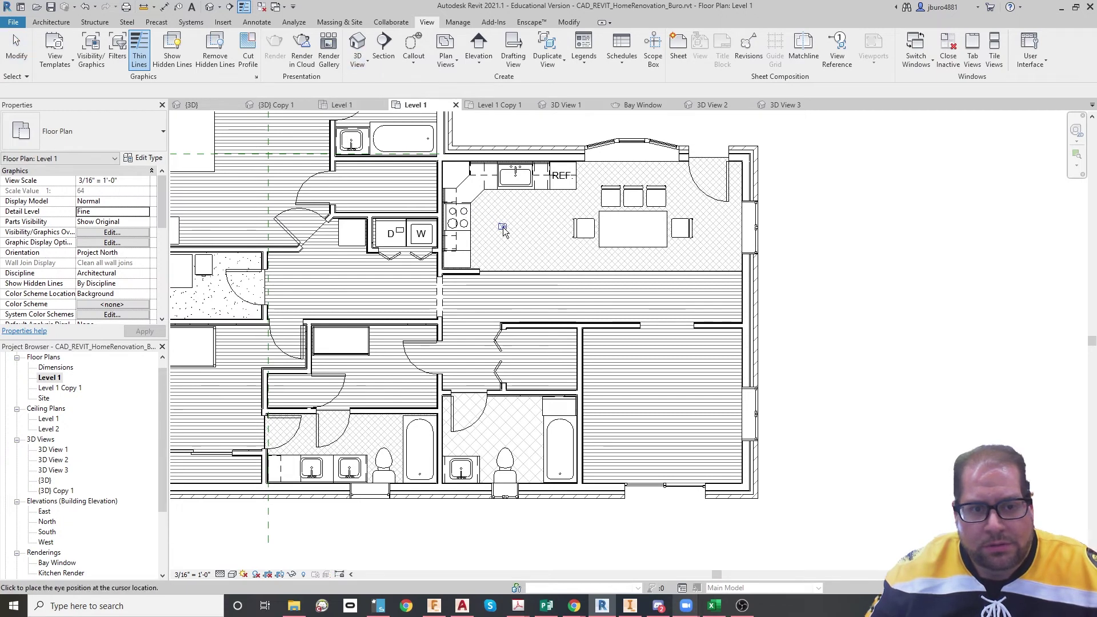
pyautogui.click(479, 224)
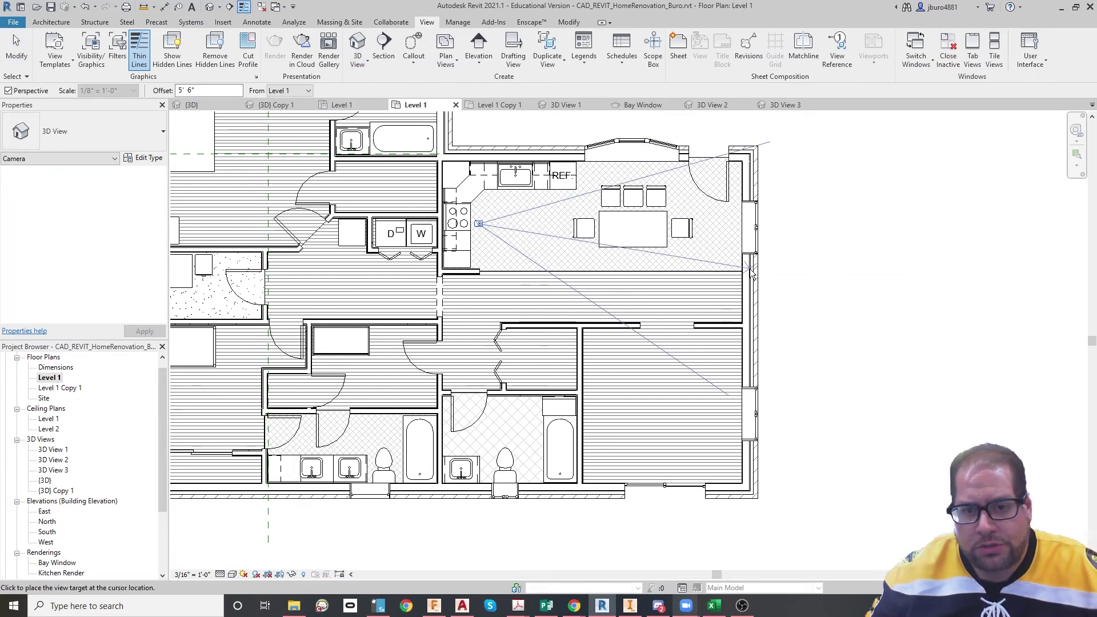
pyautogui.click(739, 283)
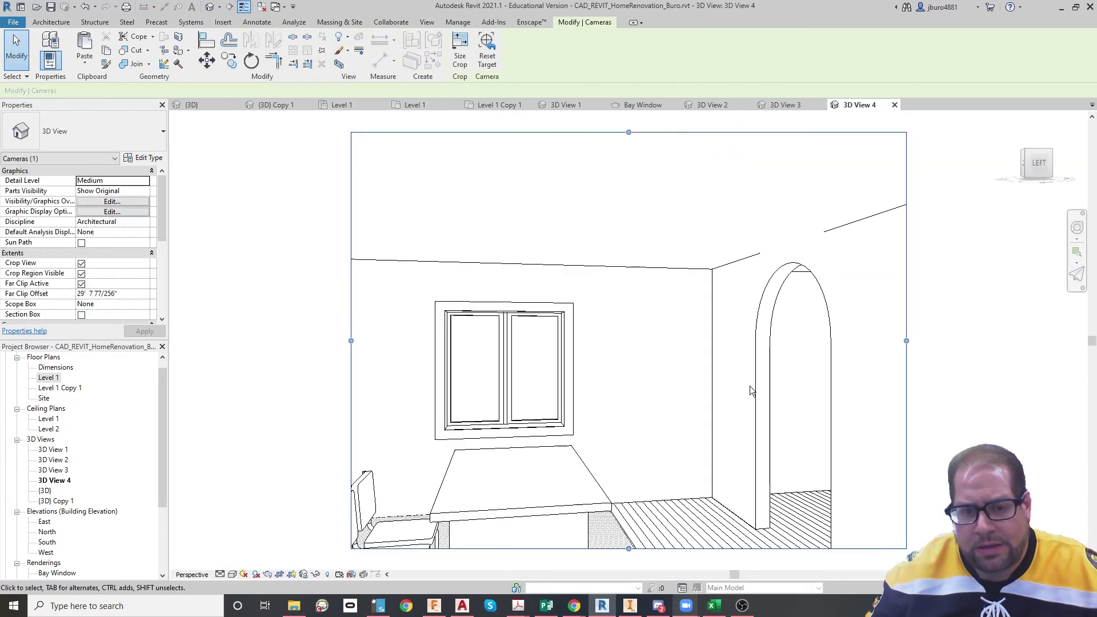
# Step: Tilt the camera down toward the table and chairs and set the view to Realistic style
pyautogui.click(1077, 229)
pyautogui.moveTo(959, 306)
pyautogui.mouseDown()
pyautogui.moveTo(913, 357)
pyautogui.moveTo(938, 360)
pyautogui.mouseUp()
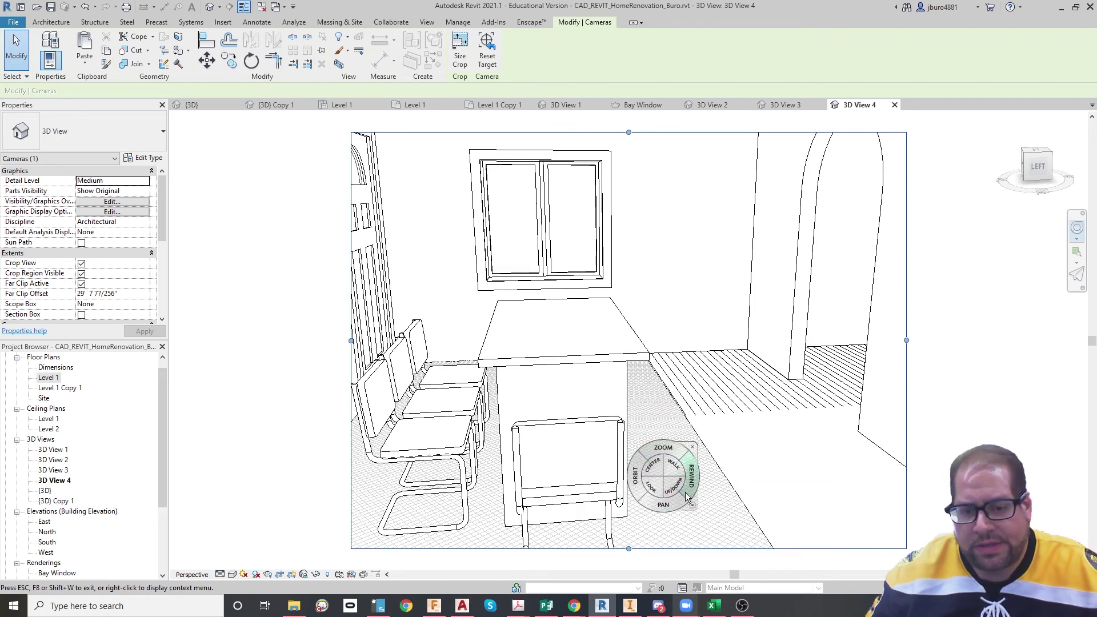
pyautogui.press('Escape')
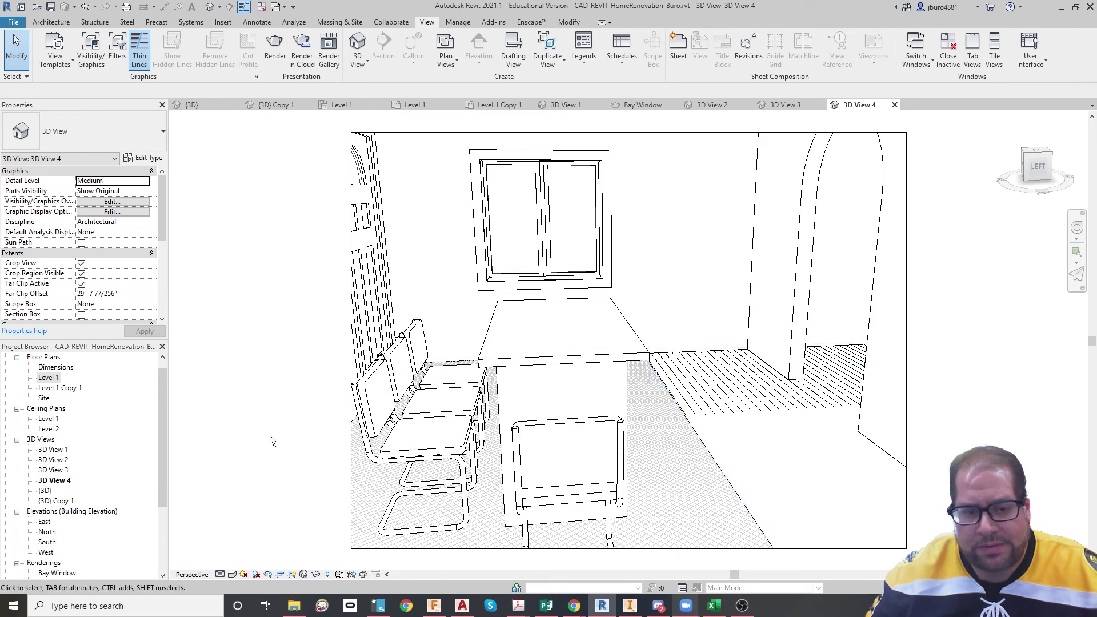
pyautogui.click(233, 574)
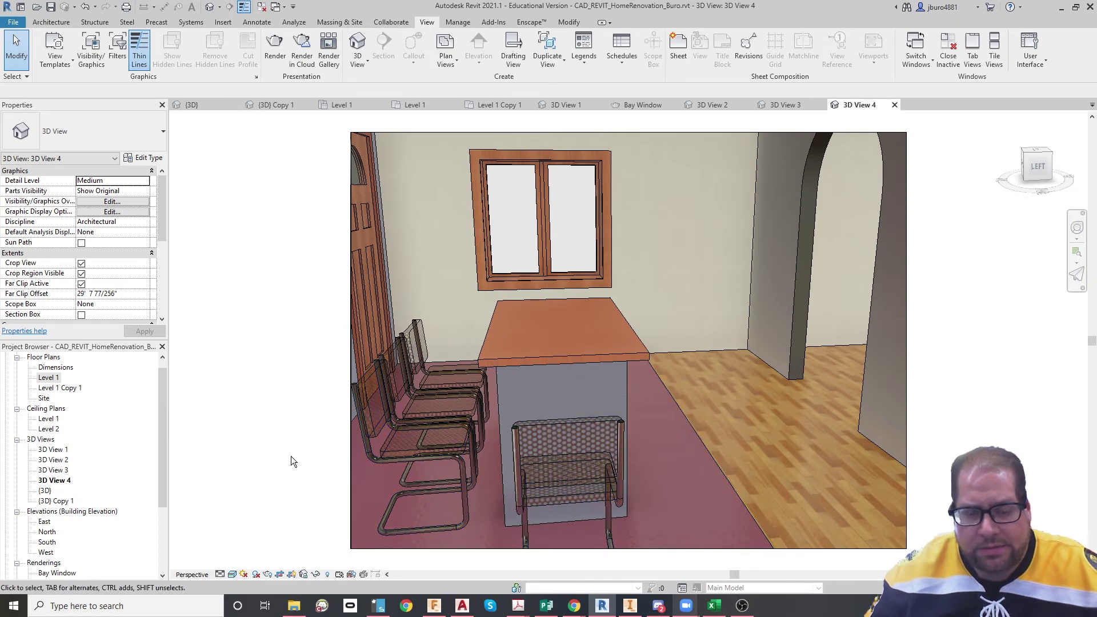
# Step: On the Level 1 plan, select the dining table and chairs, excluding the bay window
pyautogui.doubleClick(49, 378)
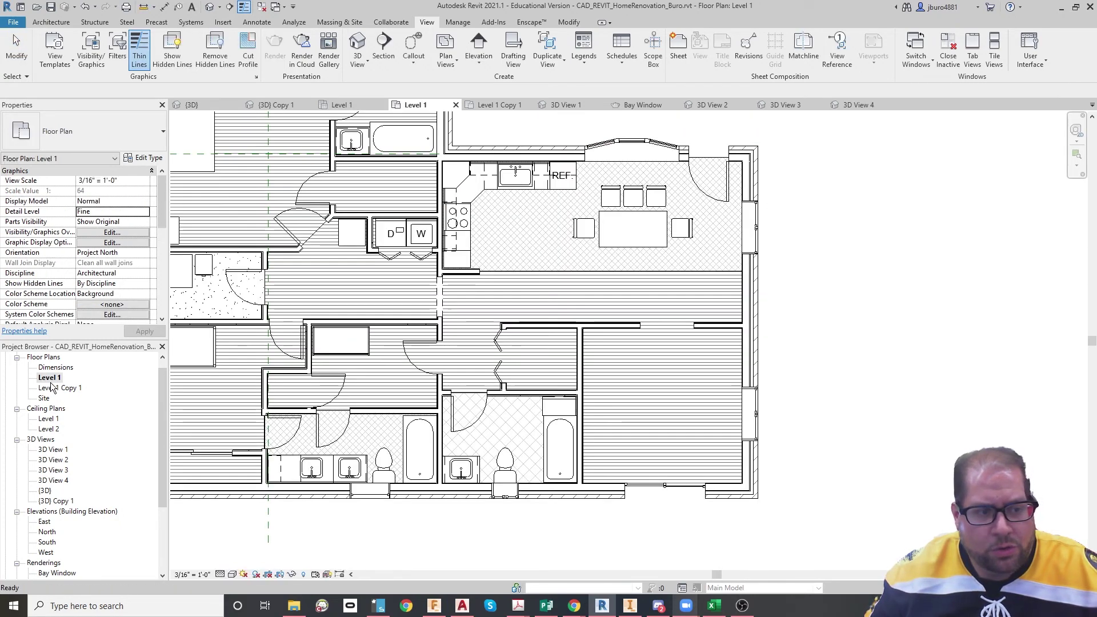
pyautogui.moveTo(568, 128); pyautogui.dragTo(704, 260)
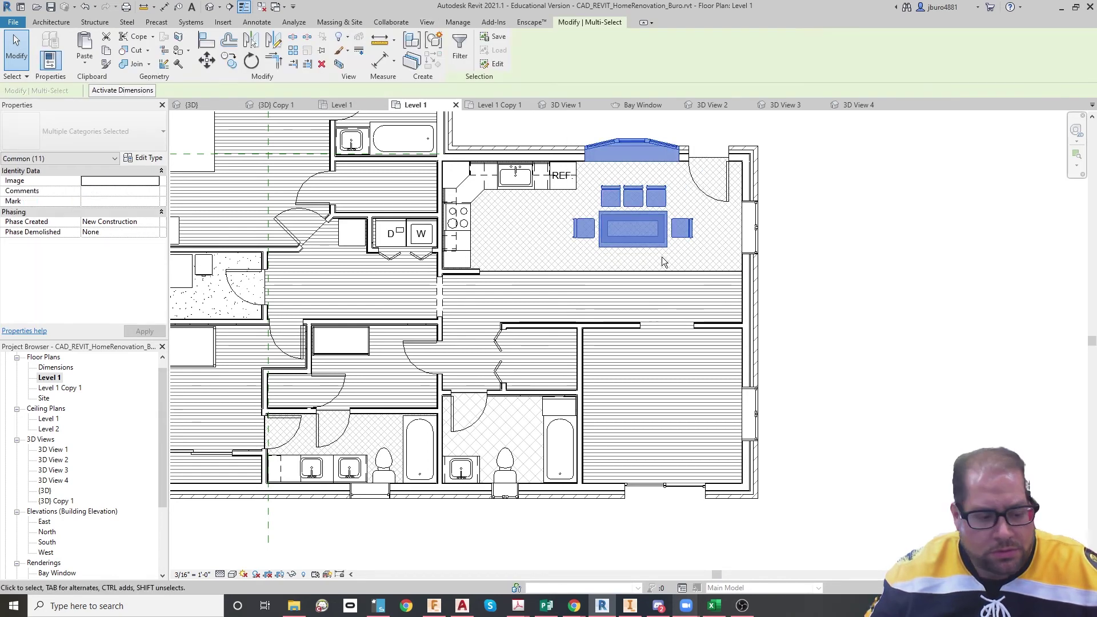
pyautogui.keyDown('shift'); pyautogui.click(656, 149); pyautogui.keyUp('shift')
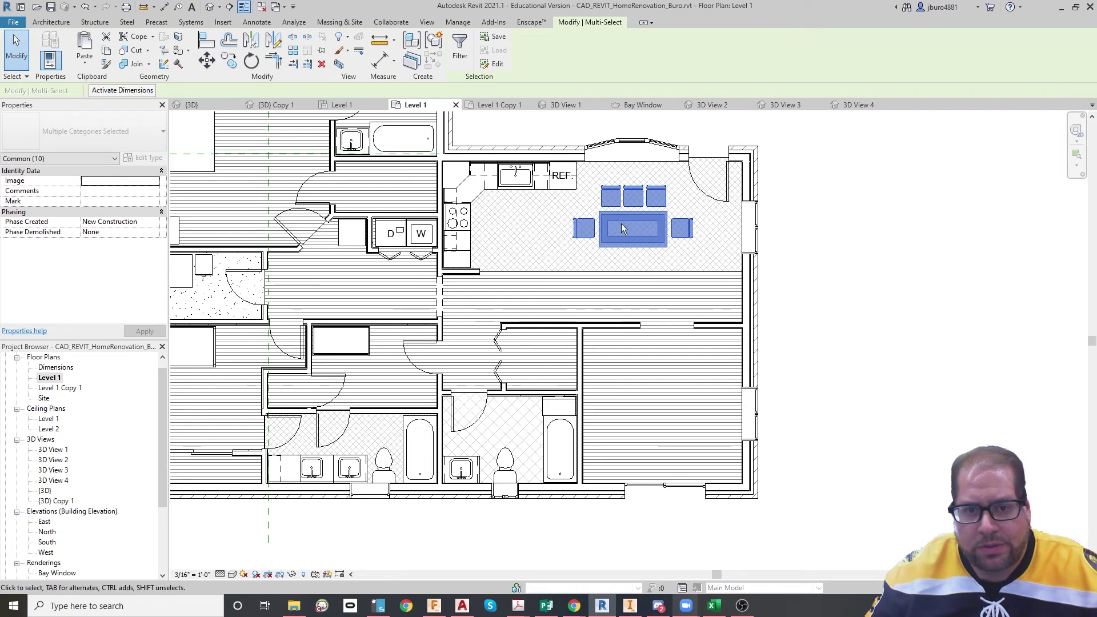
# Step: Nudge the dining set slightly down and left, then reopen 3D View 4
pyautogui.press('Down')
pyautogui.press('Down')
pyautogui.press('Down')
pyautogui.press('Down')
pyautogui.press('Down')
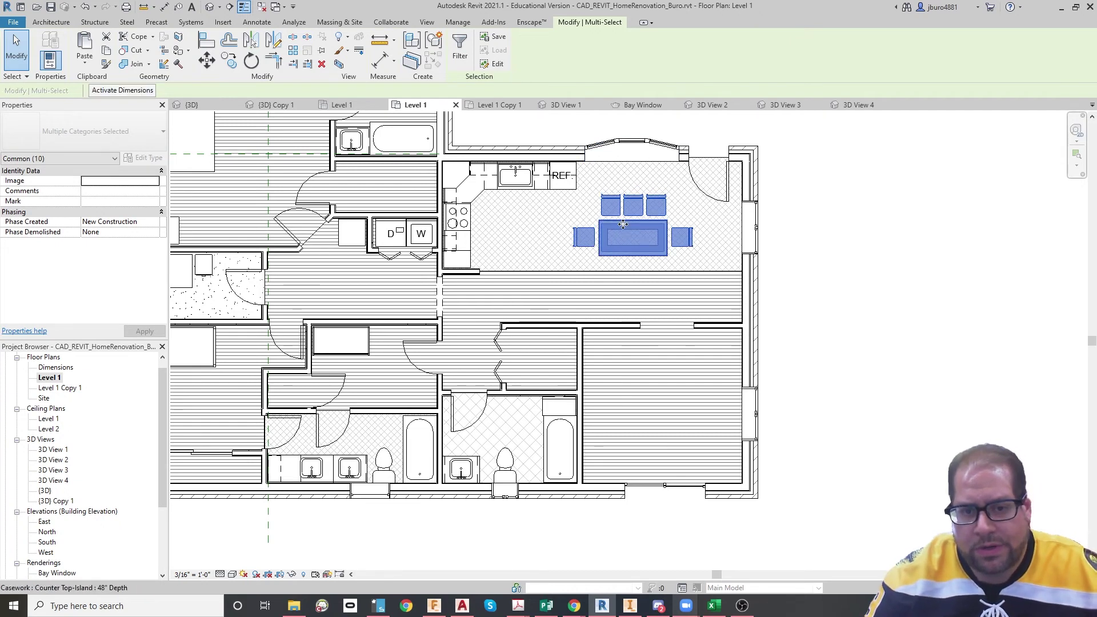
pyautogui.press('Down')
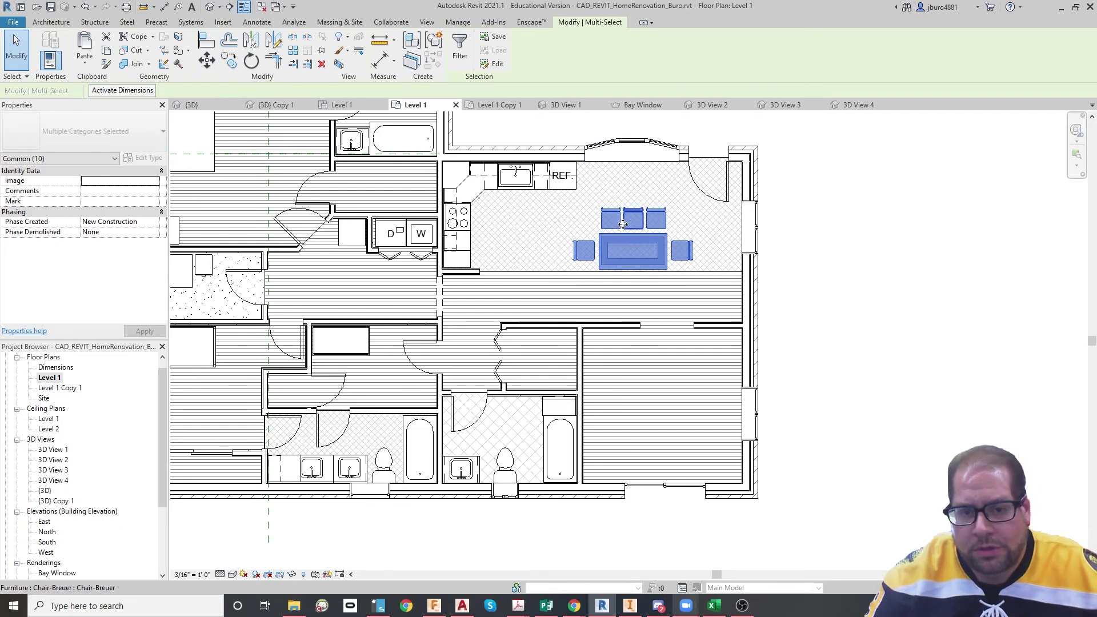
pyautogui.press('Down')
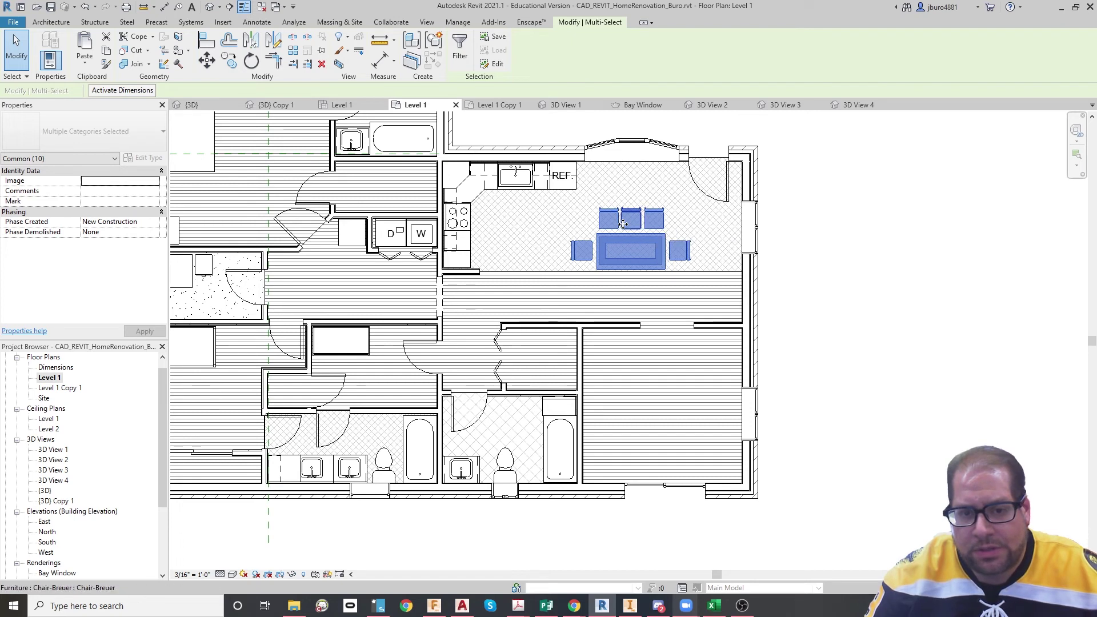
pyautogui.press('Left')
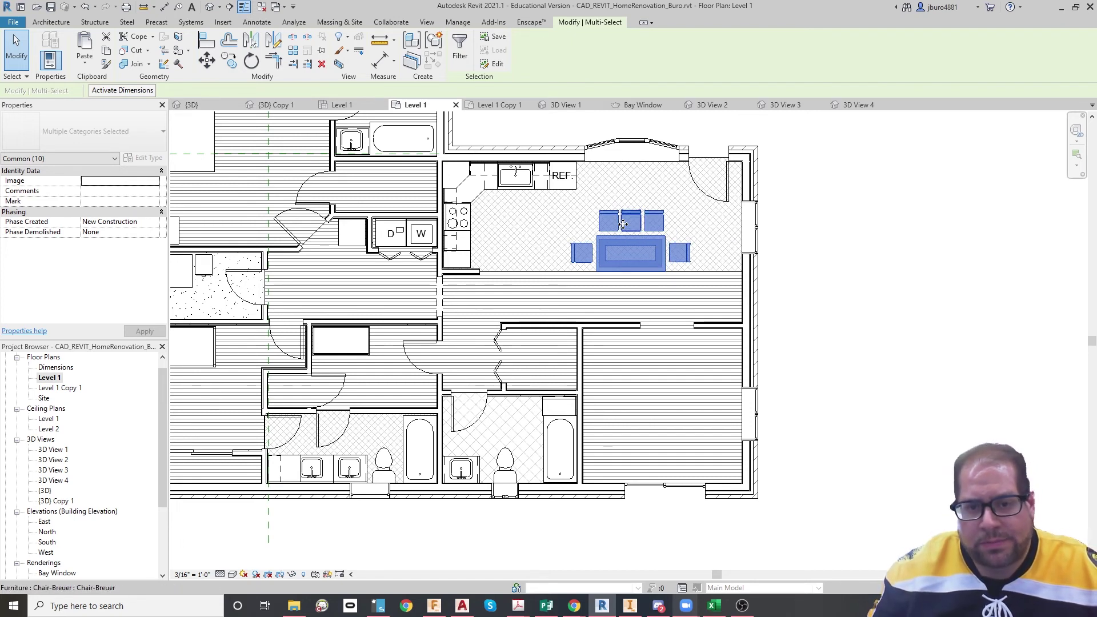
pyautogui.press('Right')
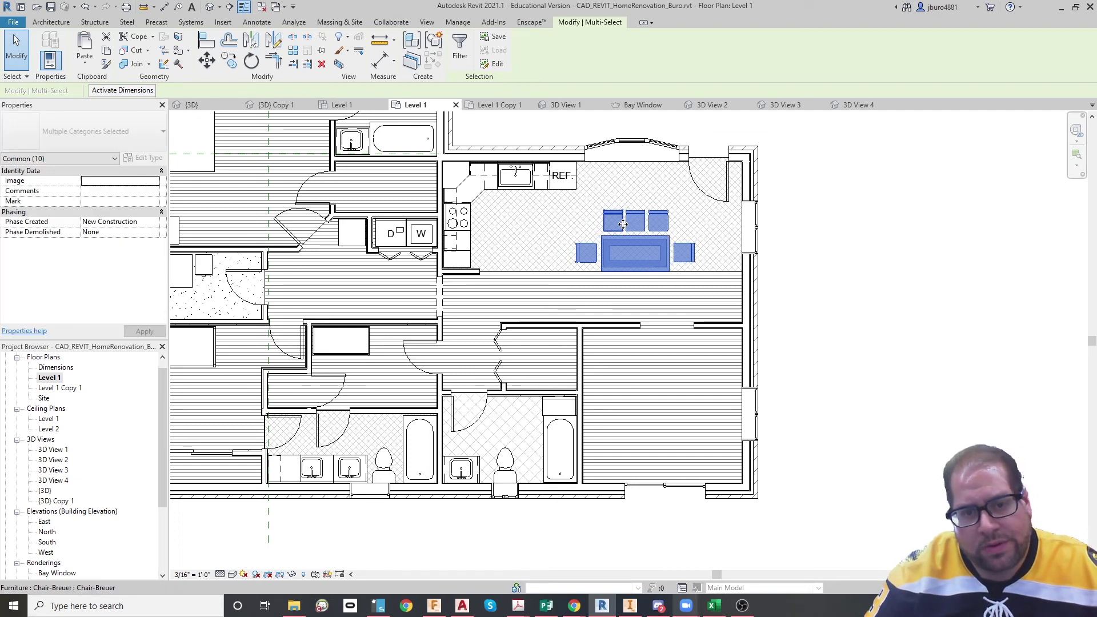
pyautogui.press('Escape')
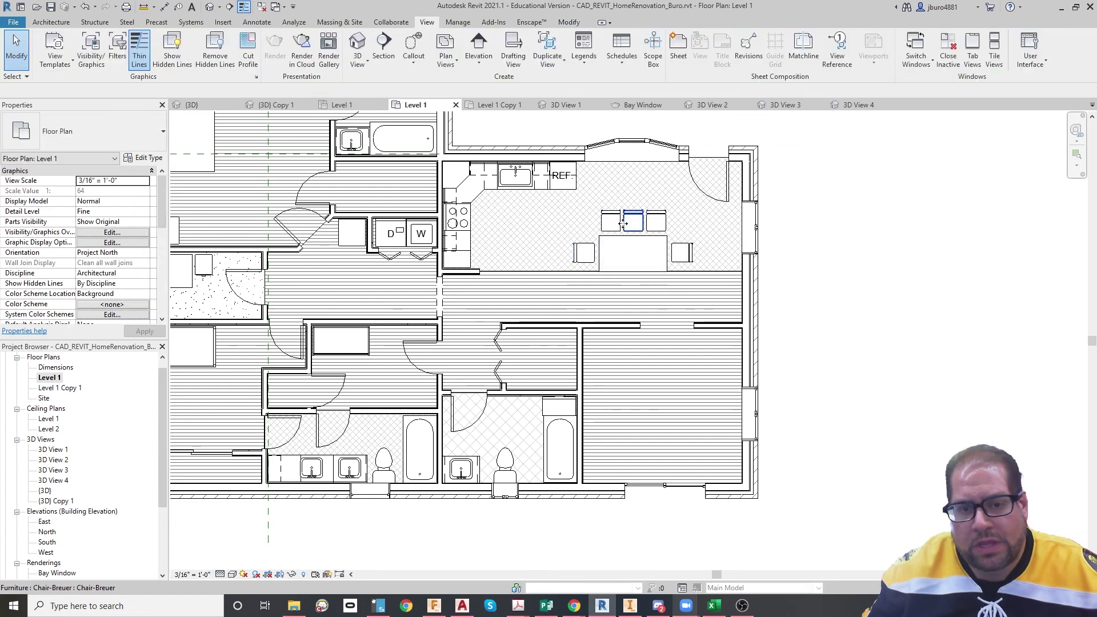
pyautogui.doubleClick(67, 482)
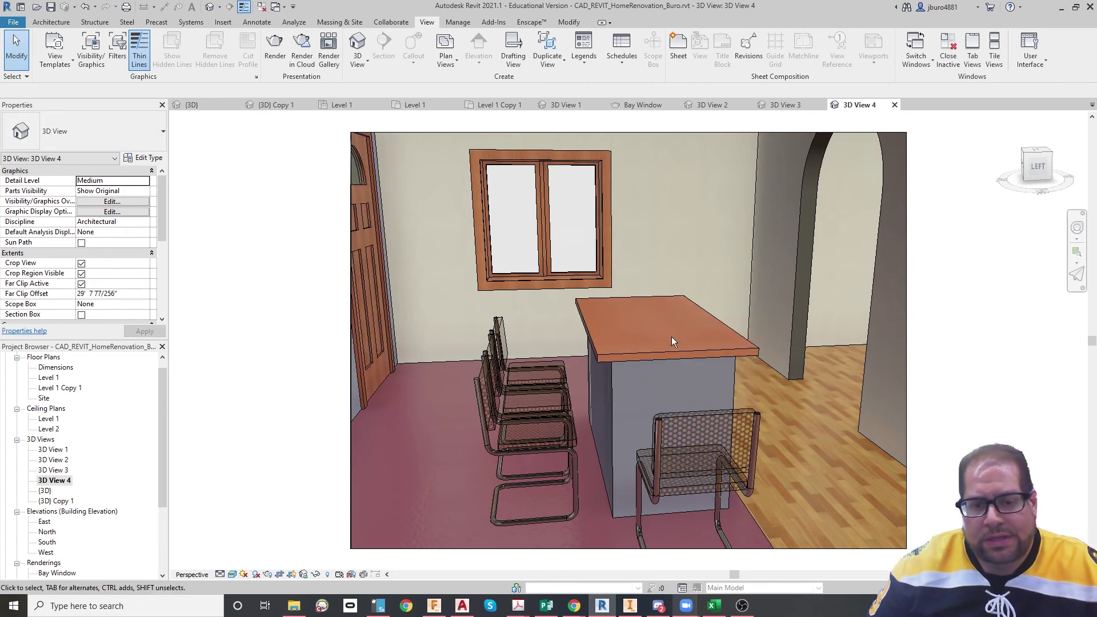
# Step: Turn the 3D View 4 camera toward the kitchen to show the refrigerator and drawers
pyautogui.click(1077, 227)
pyautogui.moveTo(993, 269); pyautogui.dragTo(903, 302)
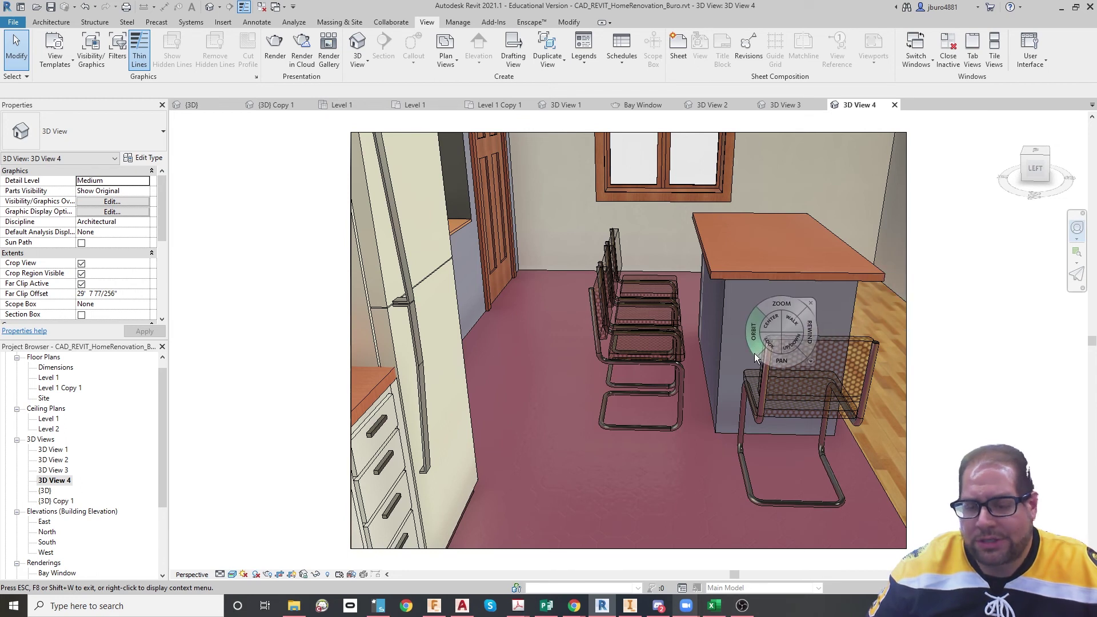
pyautogui.press('Escape')
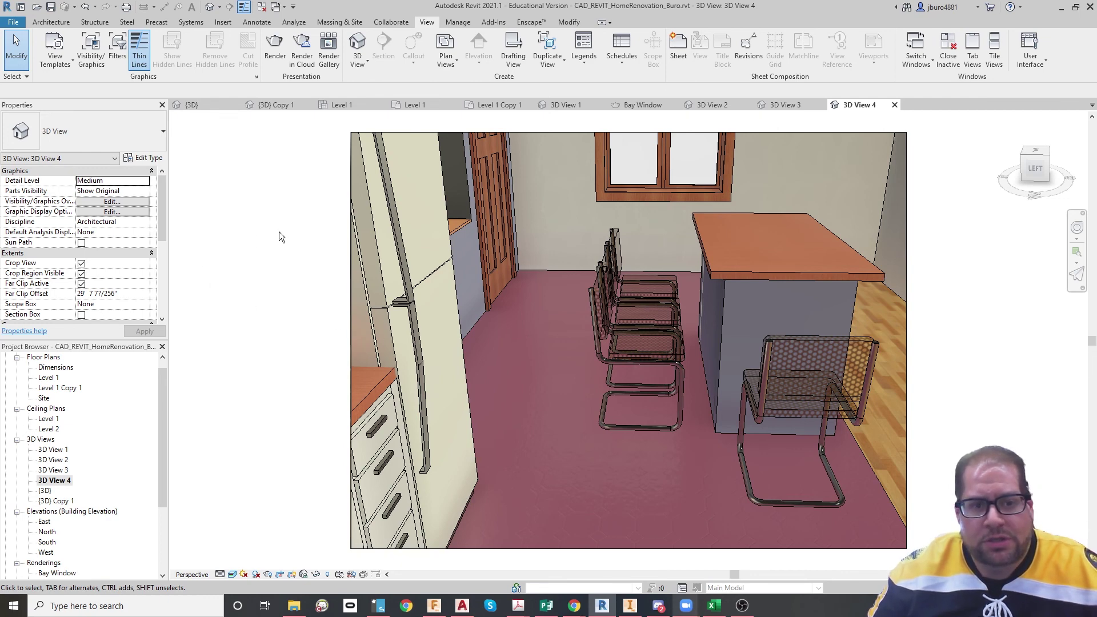
# Step: Select the 3D View 4 crop boundary and scroll Properties to its Camera settings
pyautogui.click(351, 251)
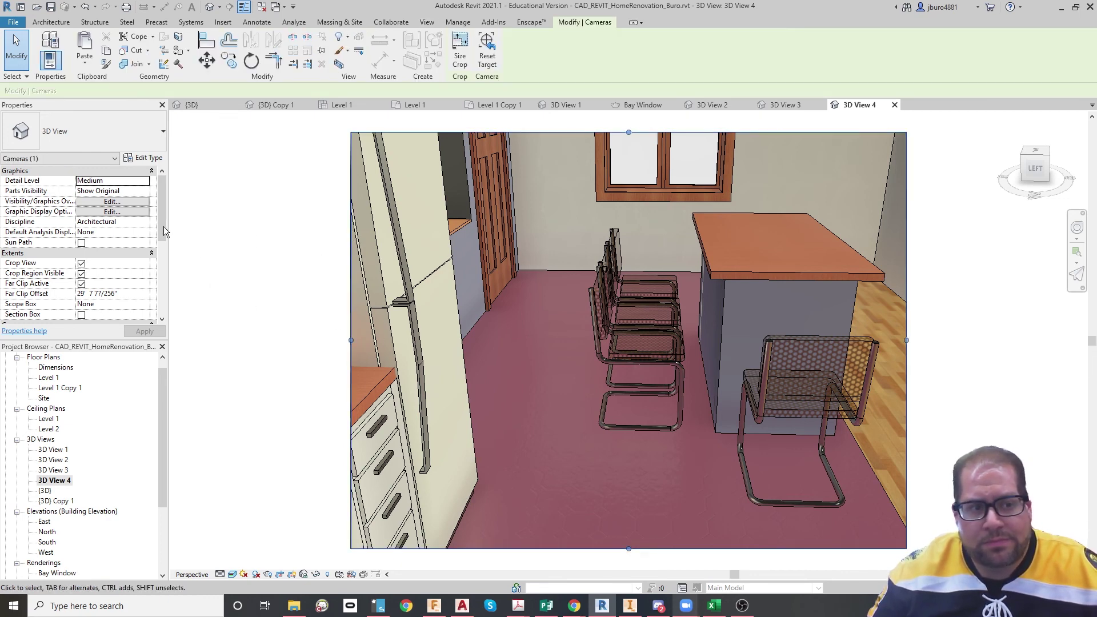
pyautogui.moveTo(165, 231); pyautogui.dragTo(192, 217)
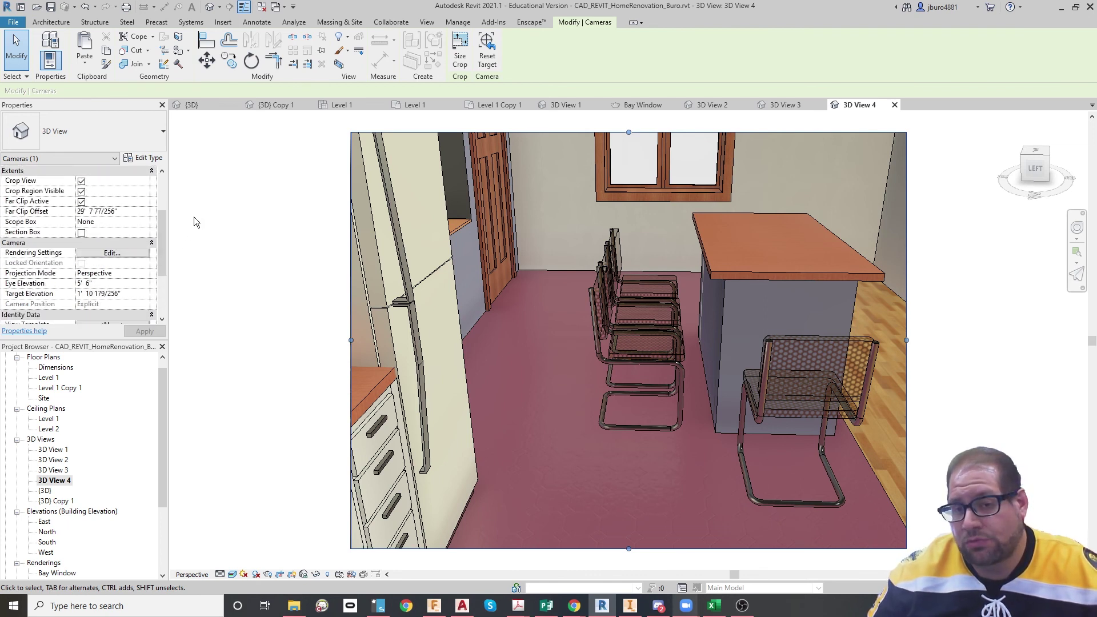